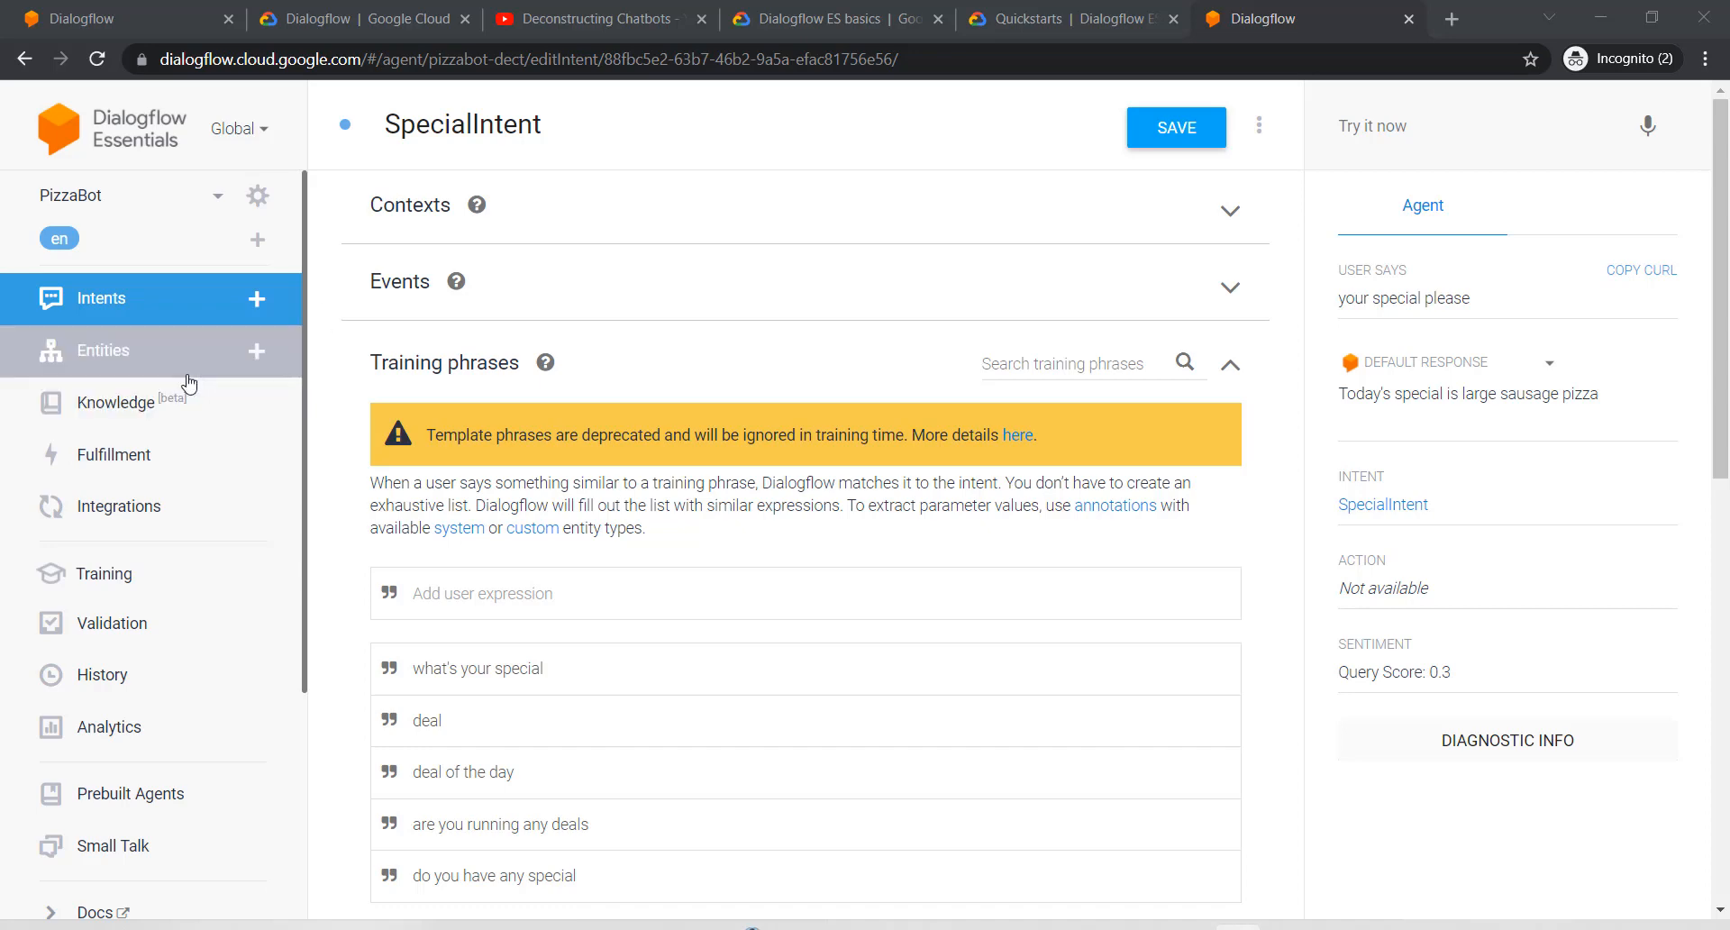
Step: Create a new entity named PizzaSize for the agent
{"action": "left_click", "coordinate": [258, 353]}
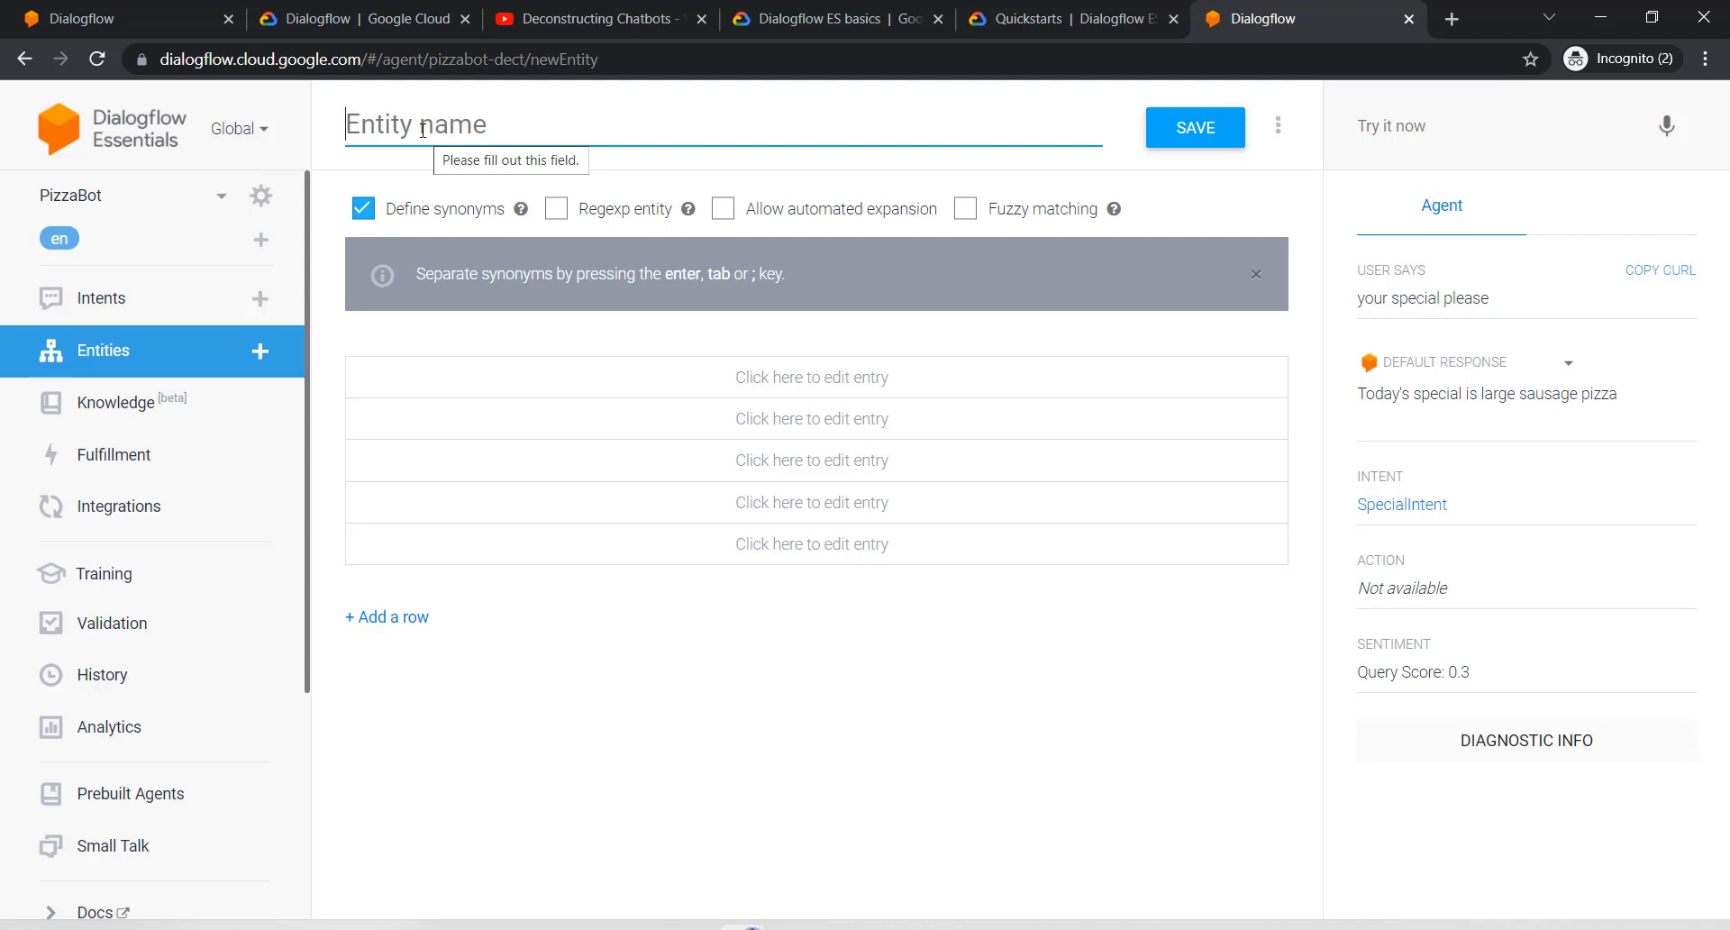
{"action": "type", "text": "Pizz"}
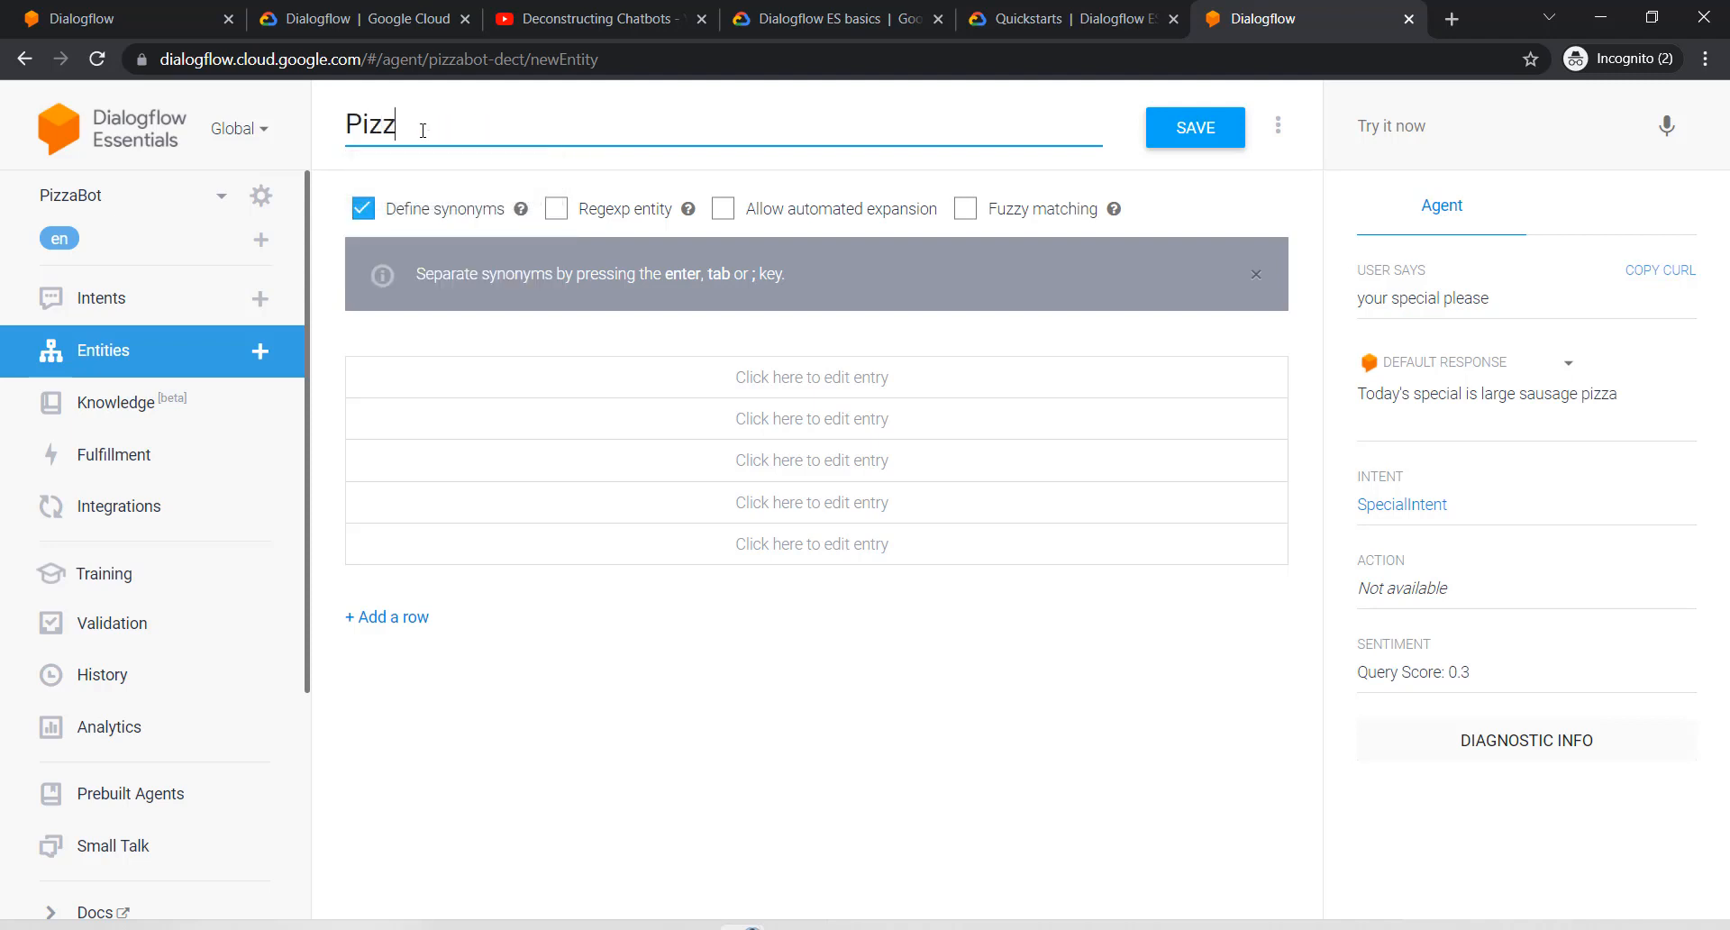
{"action": "type", "text": "aSize"}
Step: Add the size entries small with the synonym s and medium with the synonym M
{"action": "left_click", "coordinate": [448, 382]}
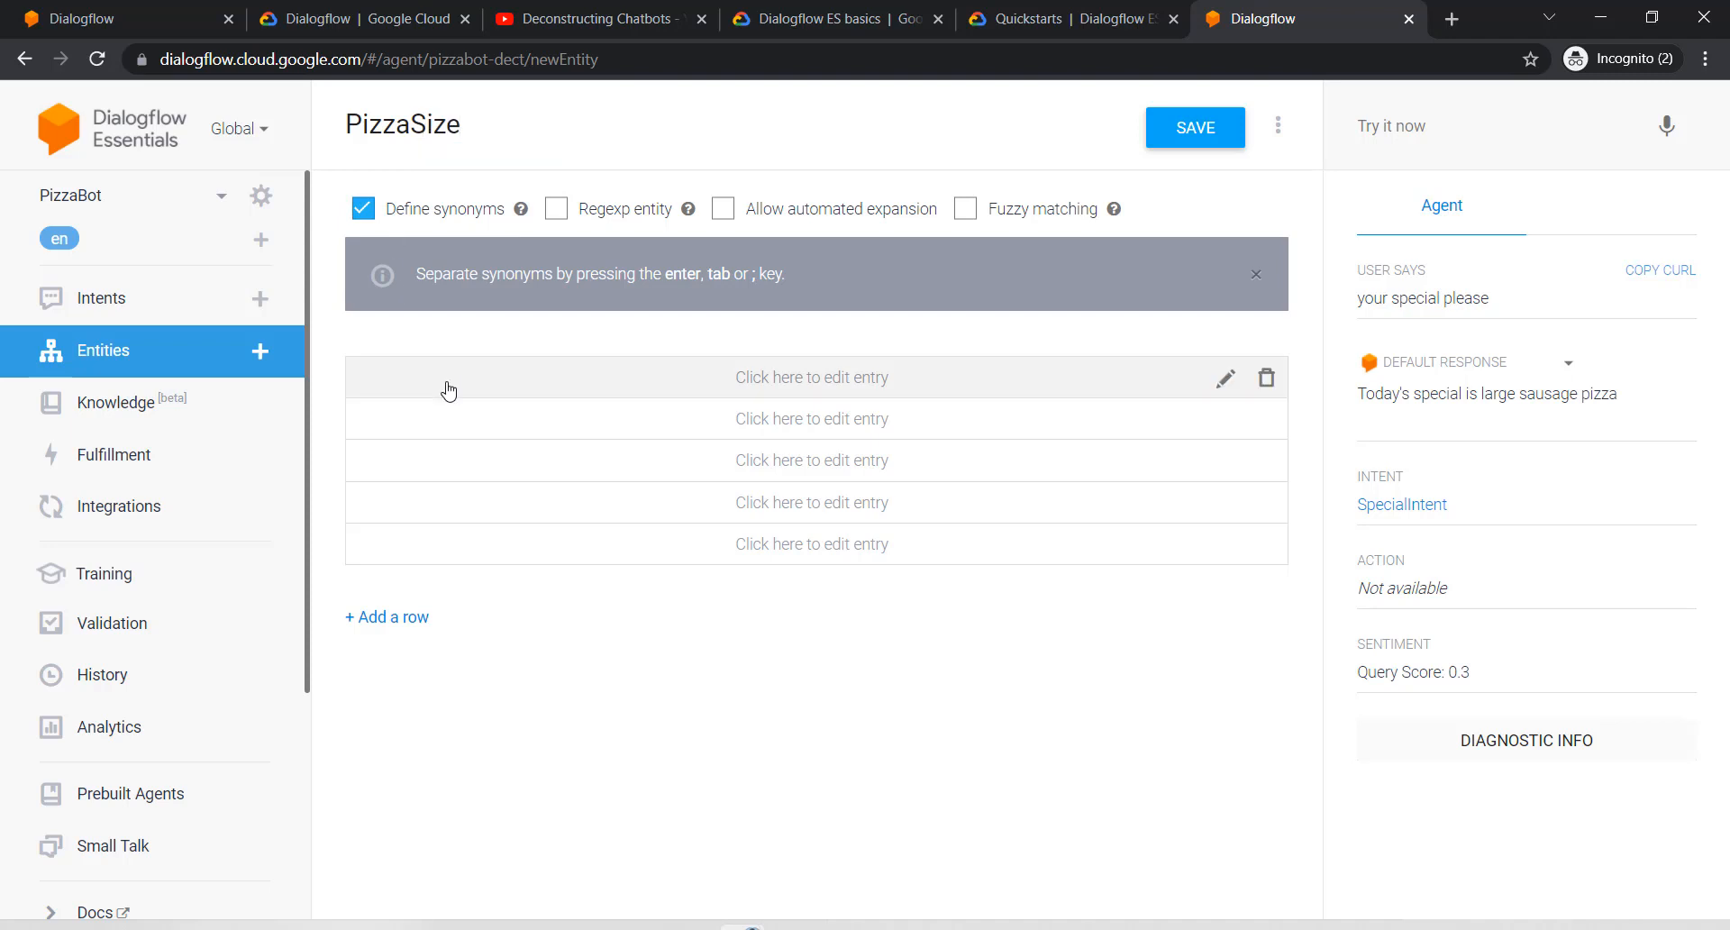
{"action": "type", "text": "small"}
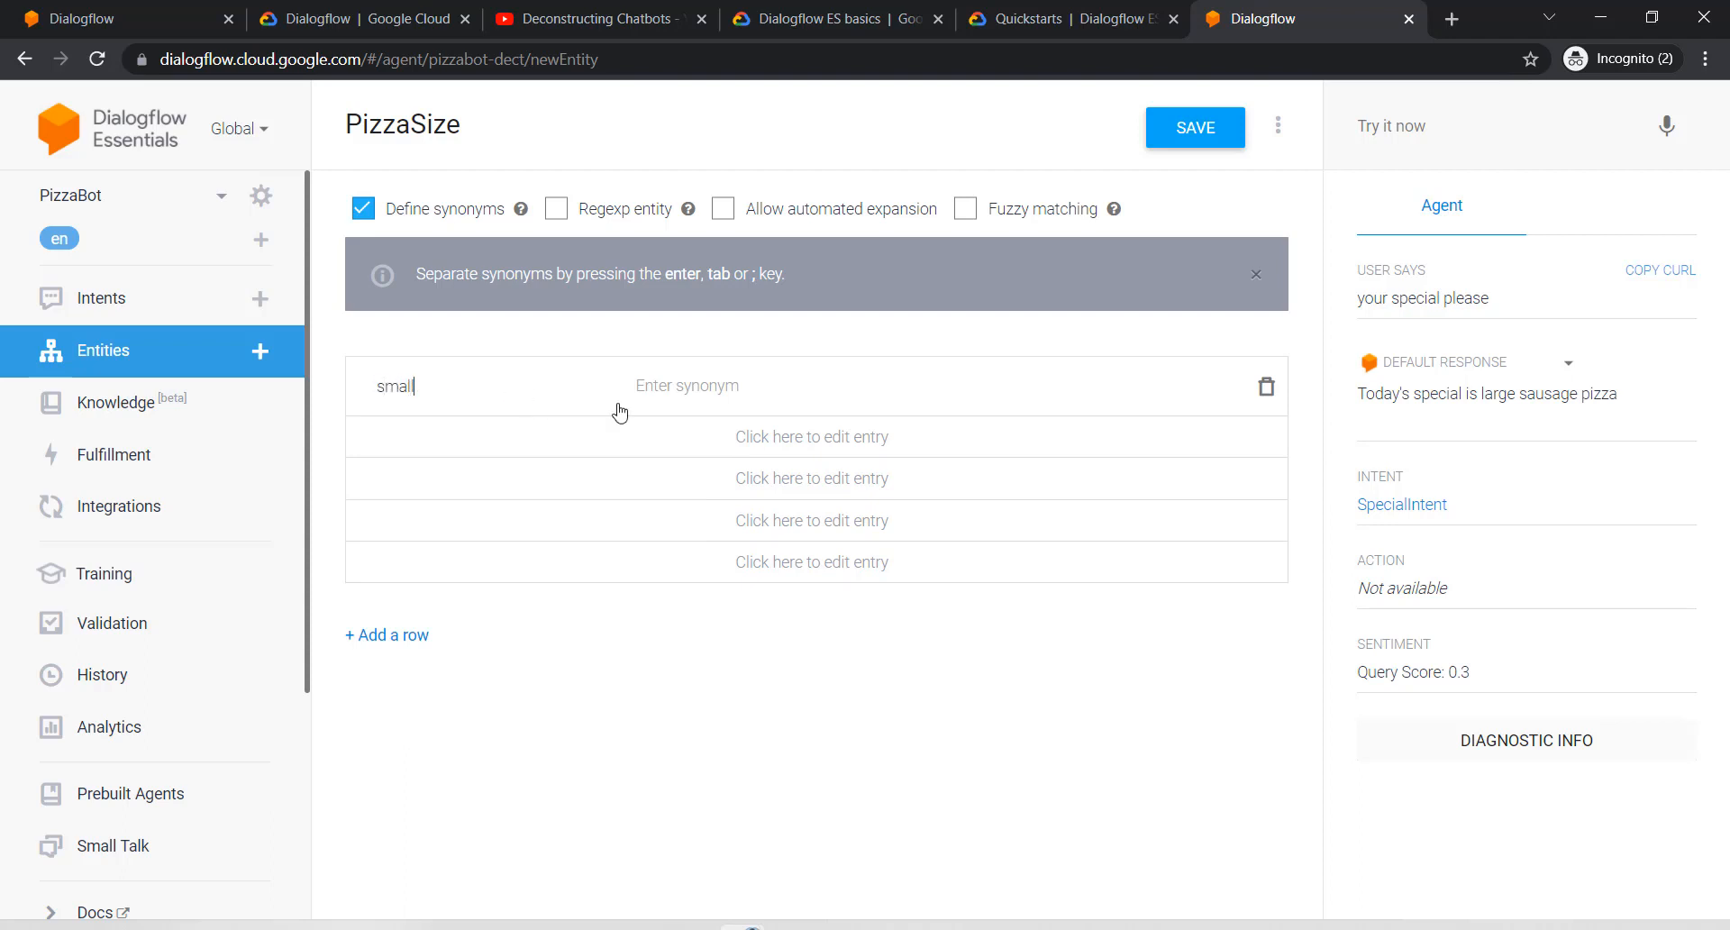
{"action": "left_click", "coordinate": [703, 384]}
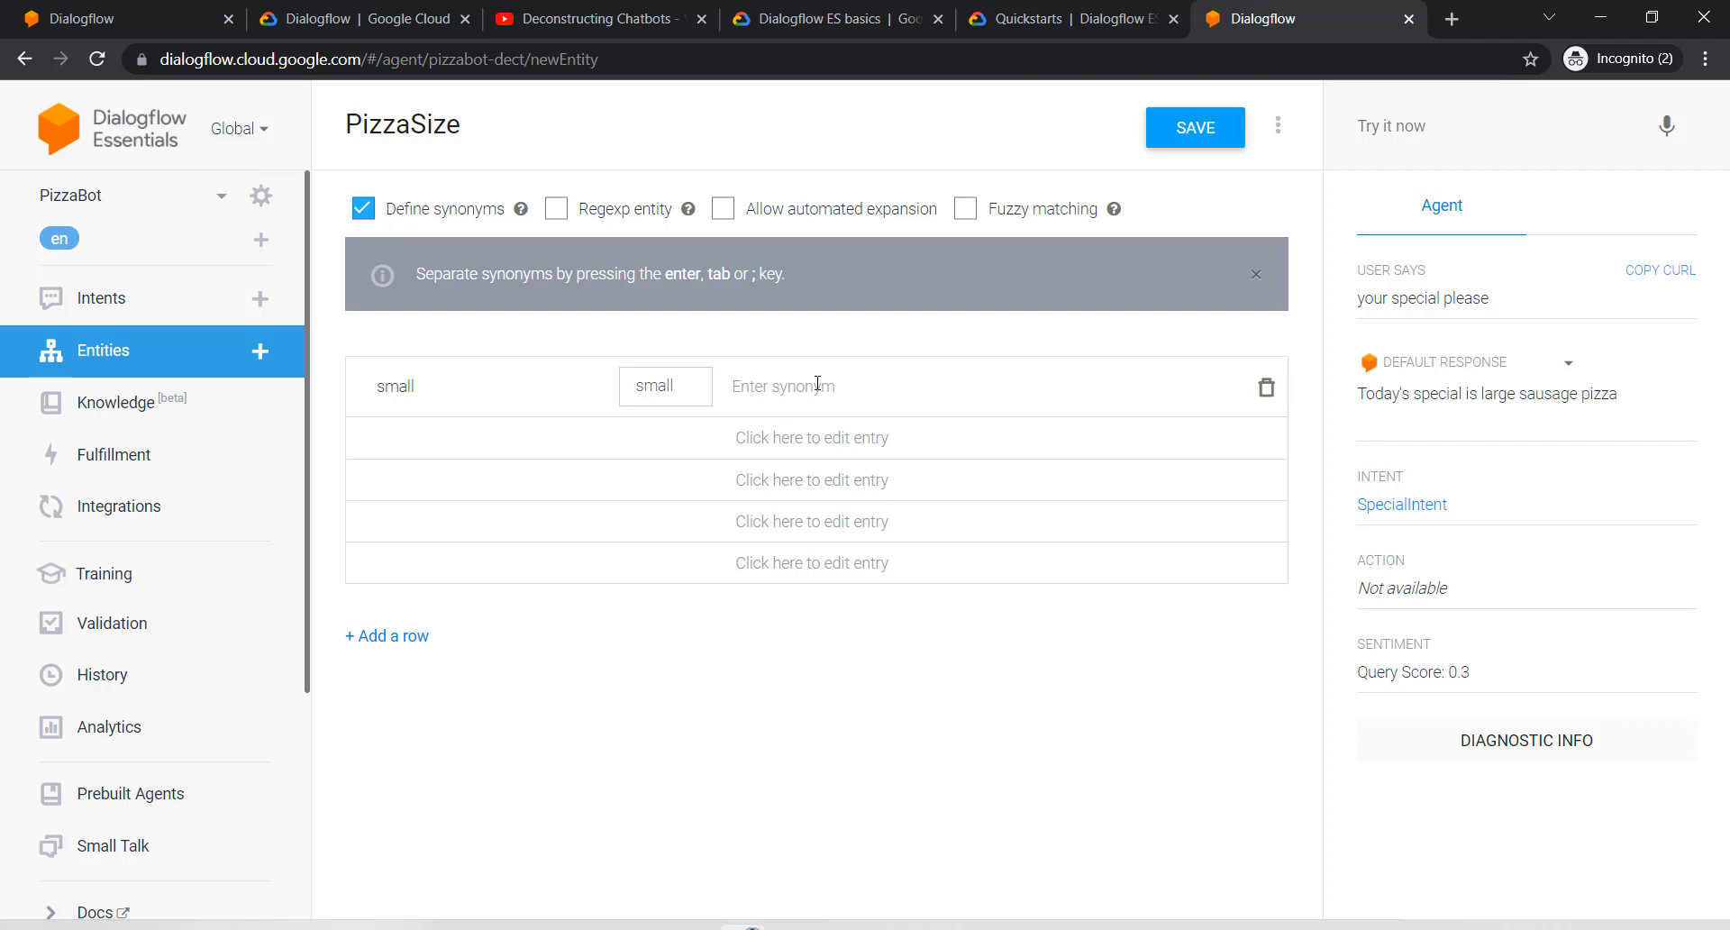
{"action": "type", "text": "s"}
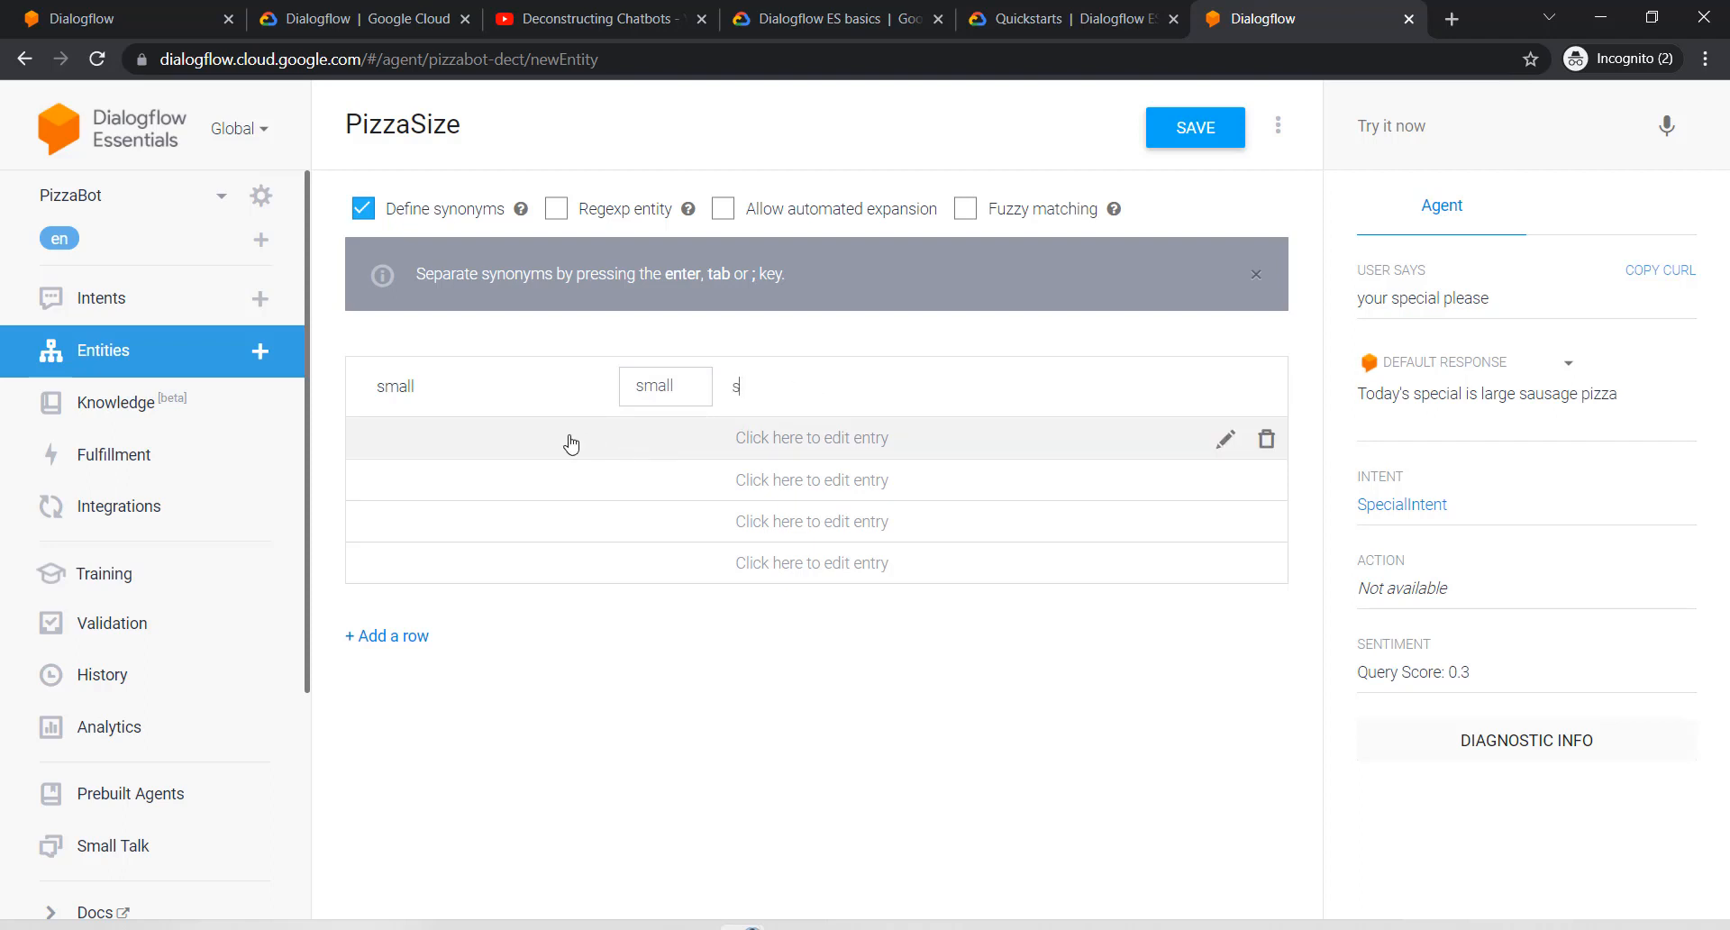
{"action": "left_click", "coordinate": [535, 445]}
{"action": "type", "text": "medium"}
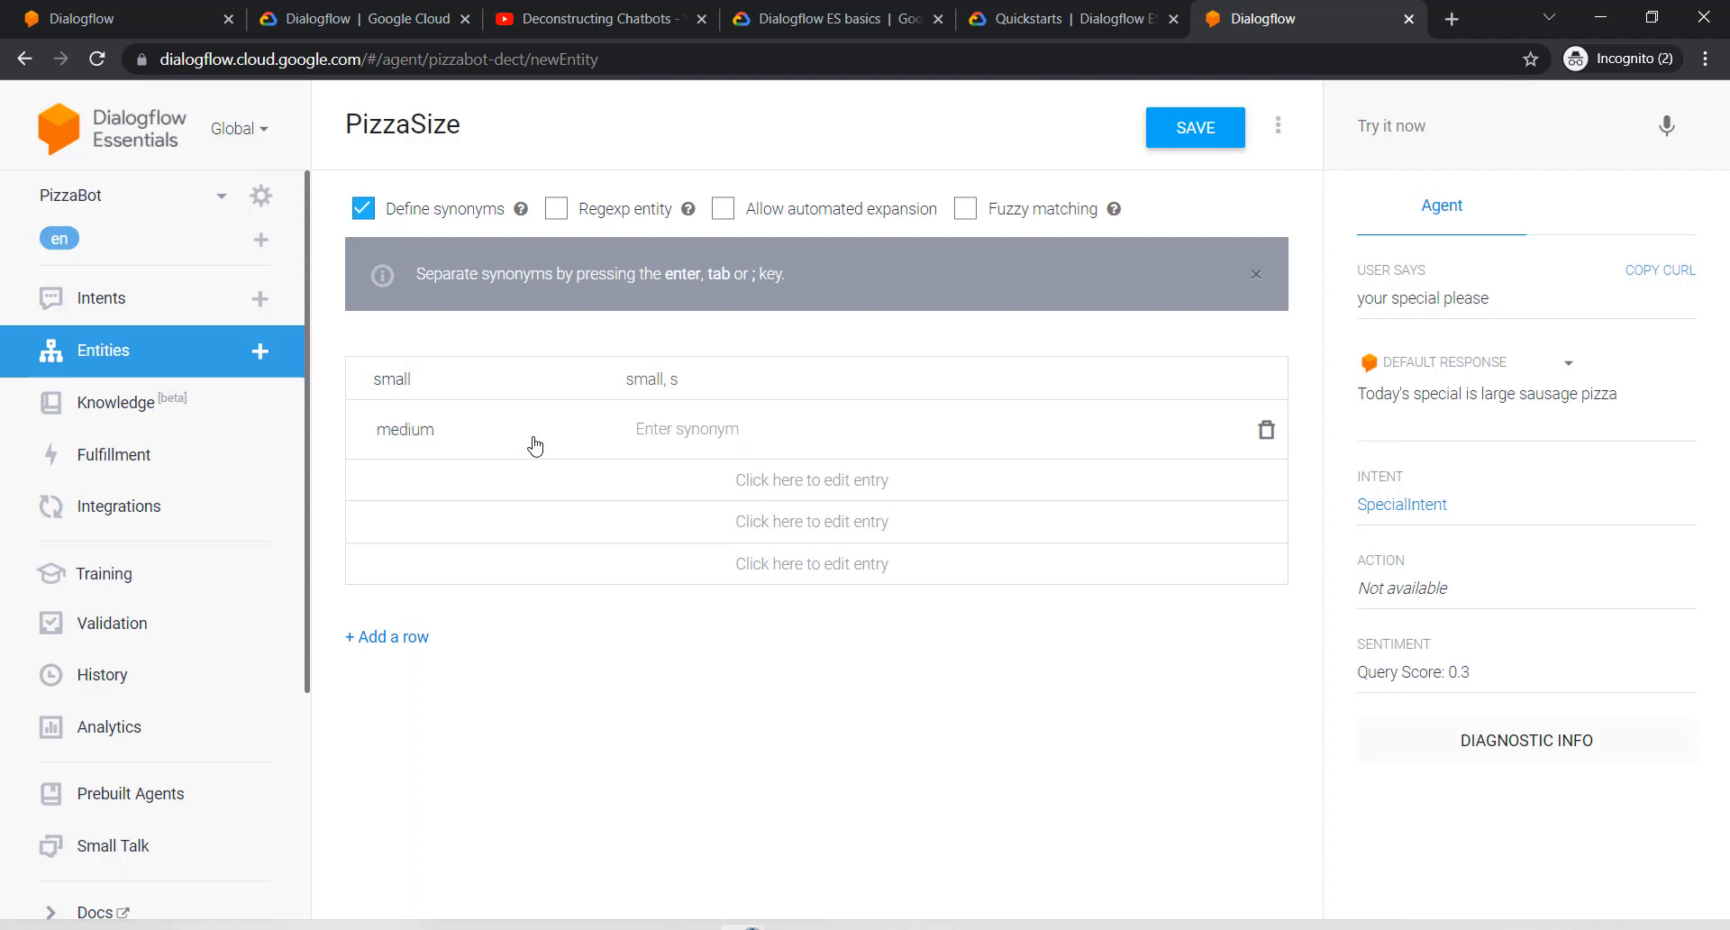
{"action": "left_click", "coordinate": [768, 437]}
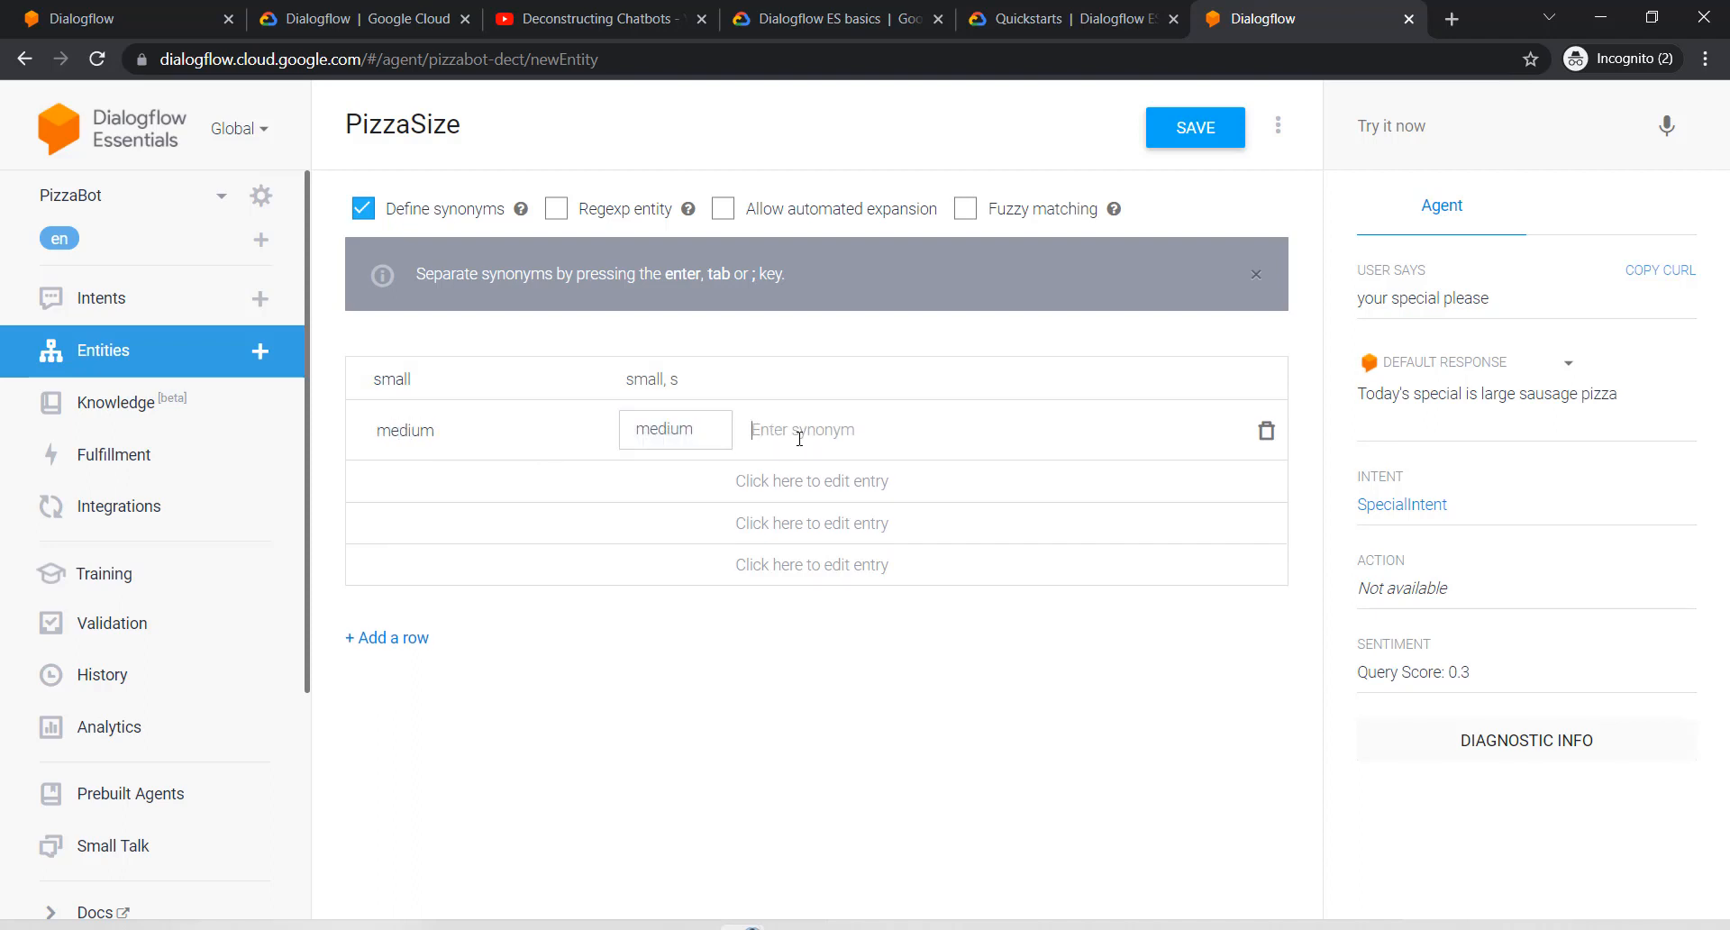
{"action": "type", "text": "M"}
Step: Replace the lowercase s synonym of the small entry with a capital S
{"action": "left_click", "coordinate": [700, 386]}
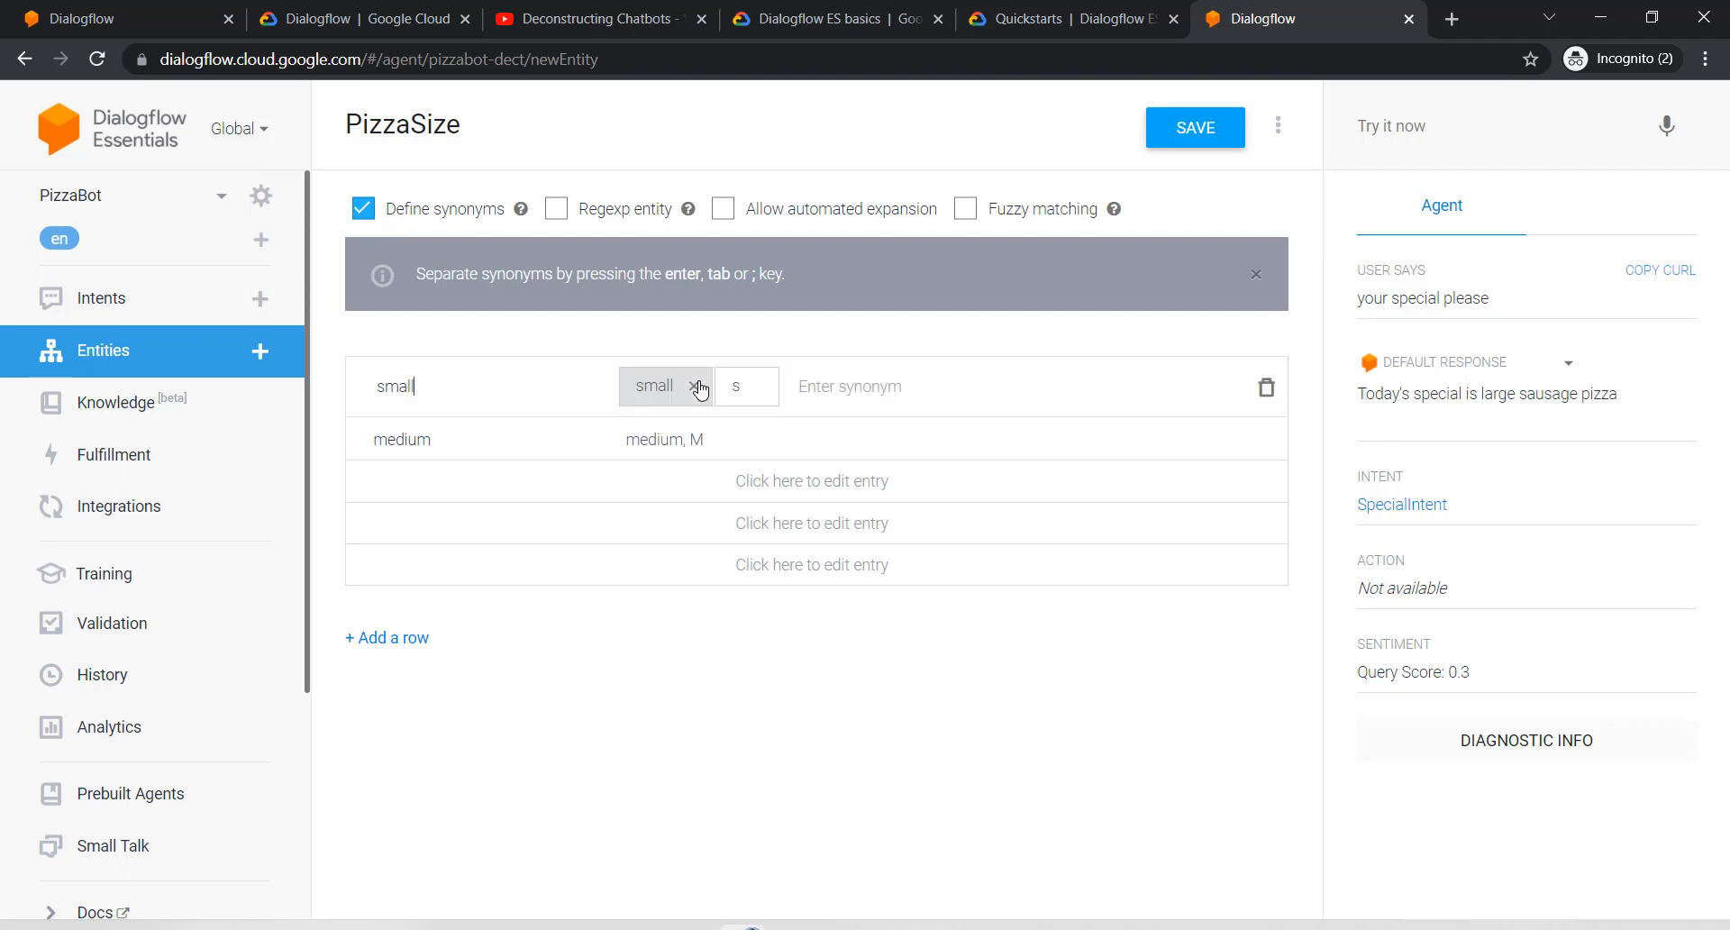
{"action": "left_click", "coordinate": [760, 386]}
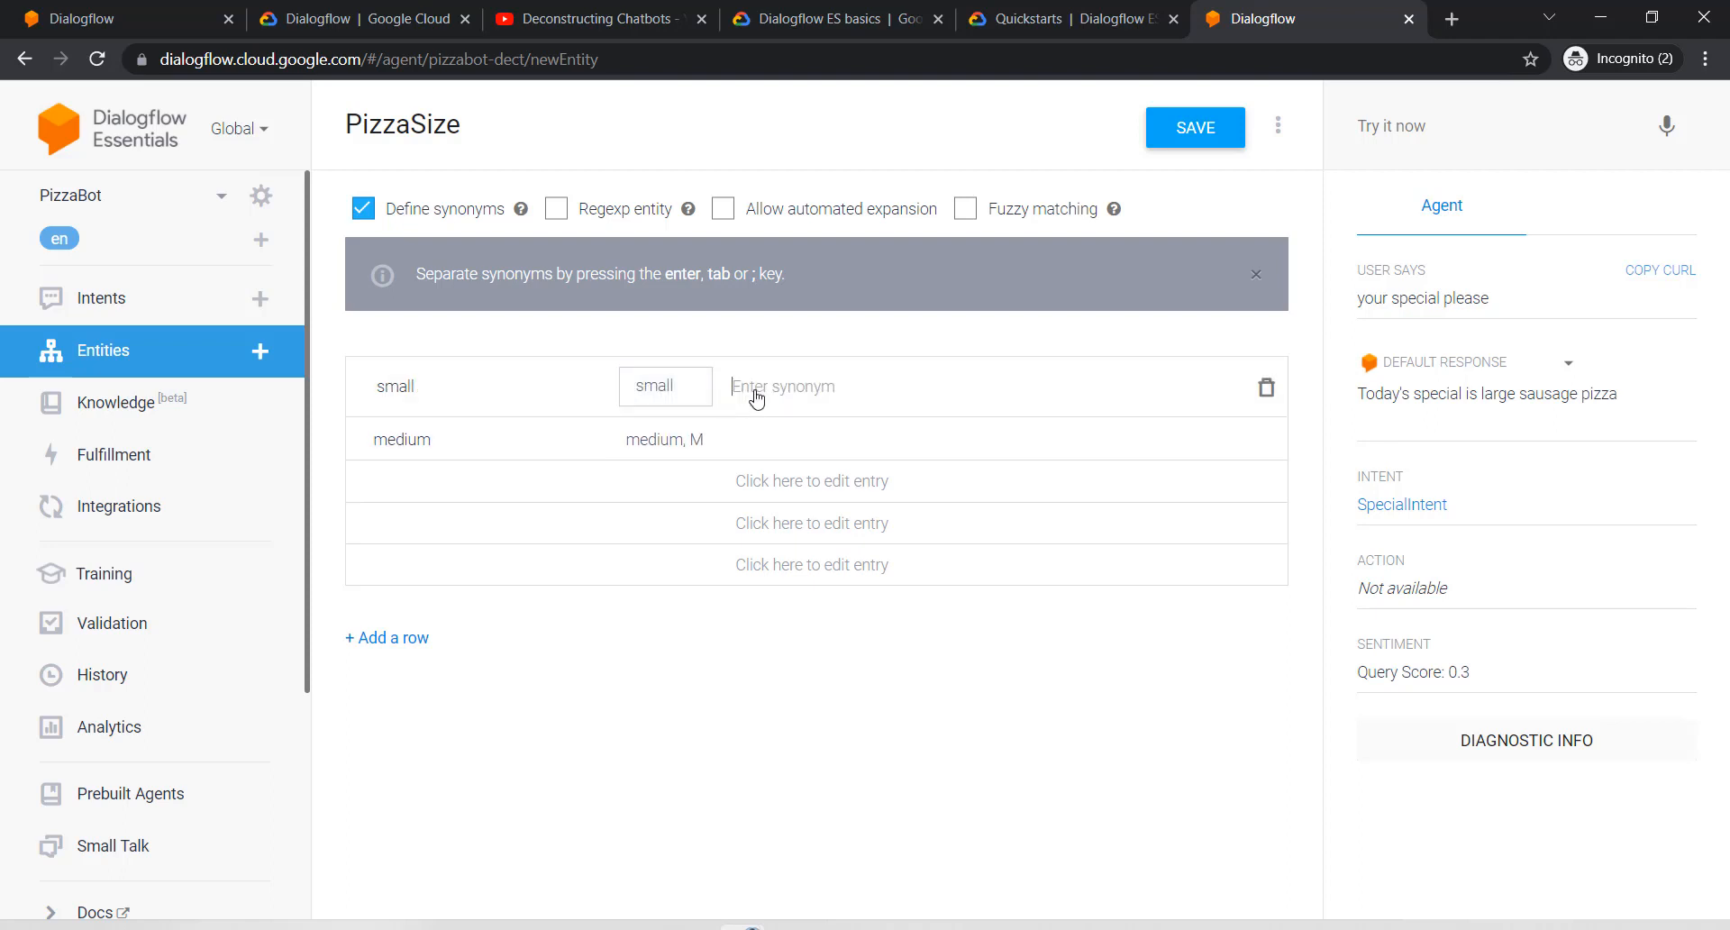
{"action": "type", "text": "S"}
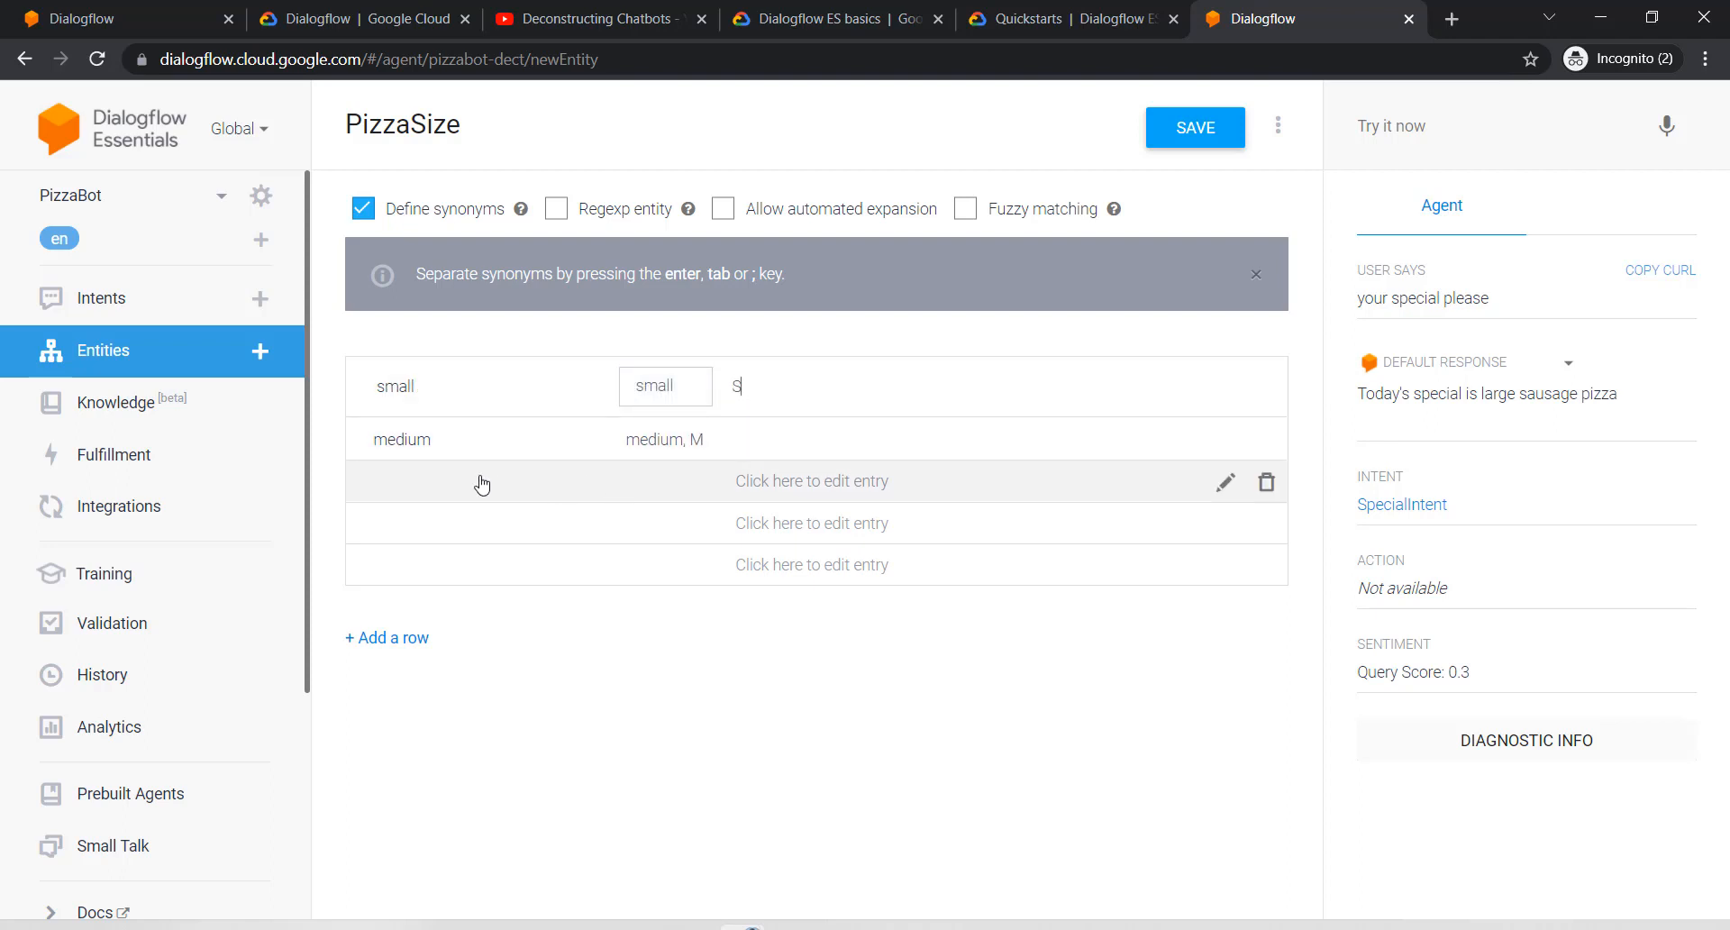
Step: Add a large entry with the synonym L to the size entity
{"action": "left_click", "coordinate": [445, 482]}
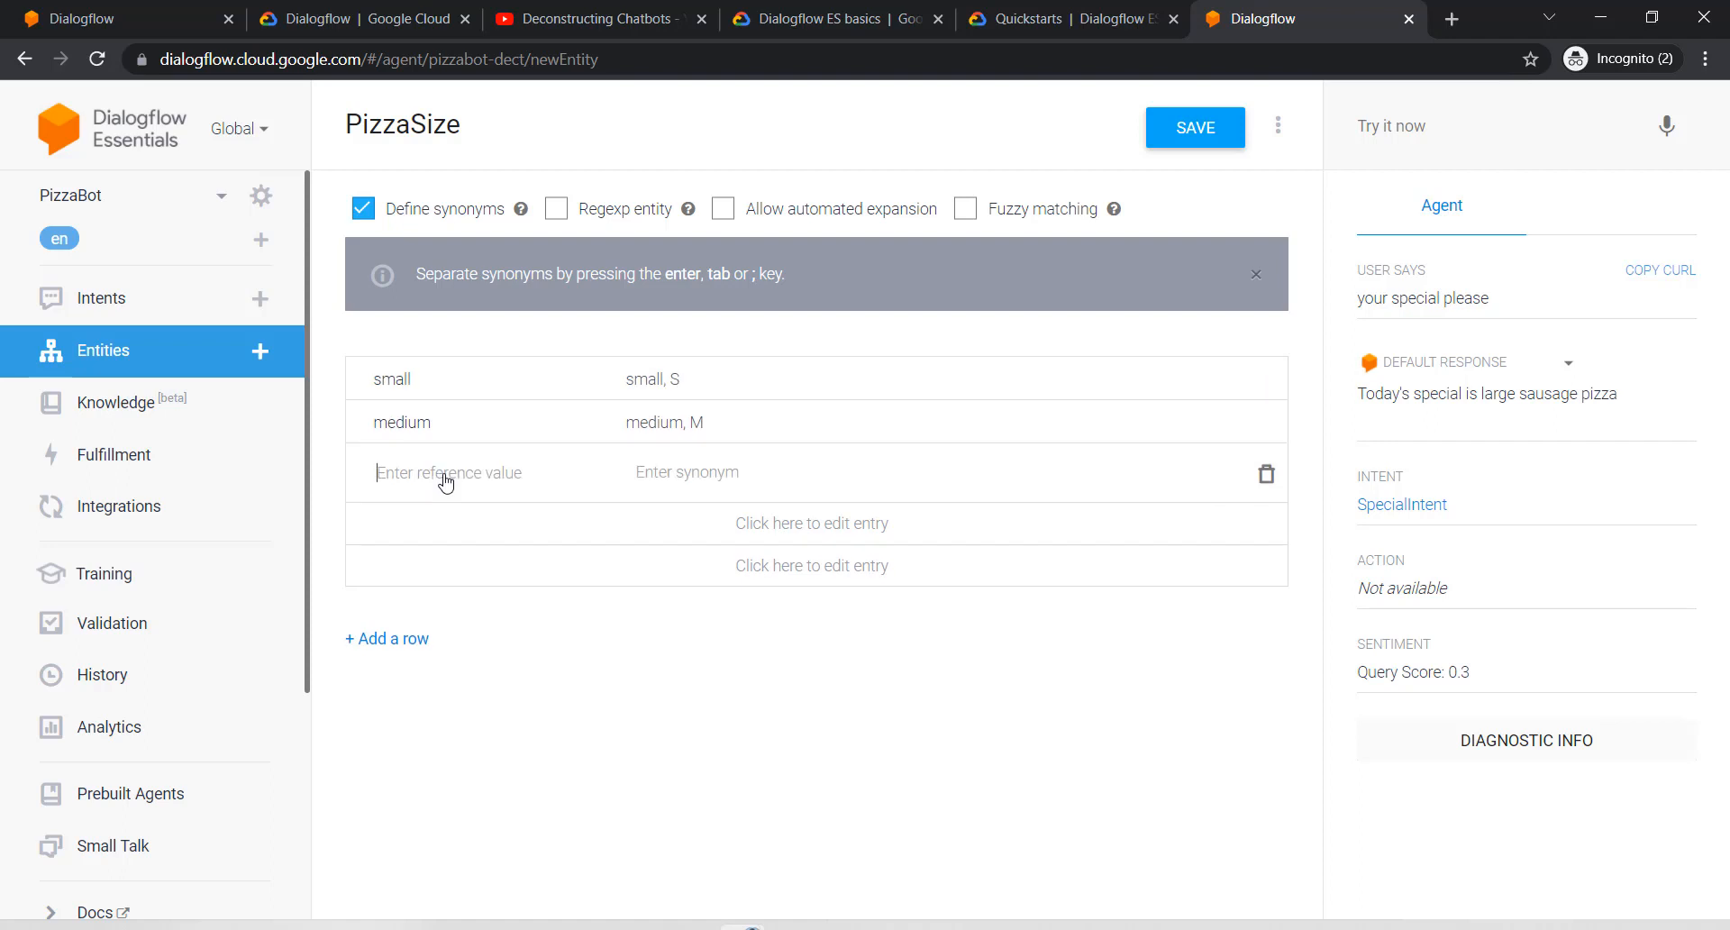
{"action": "type", "text": "large"}
{"action": "left_click", "coordinate": [681, 469]}
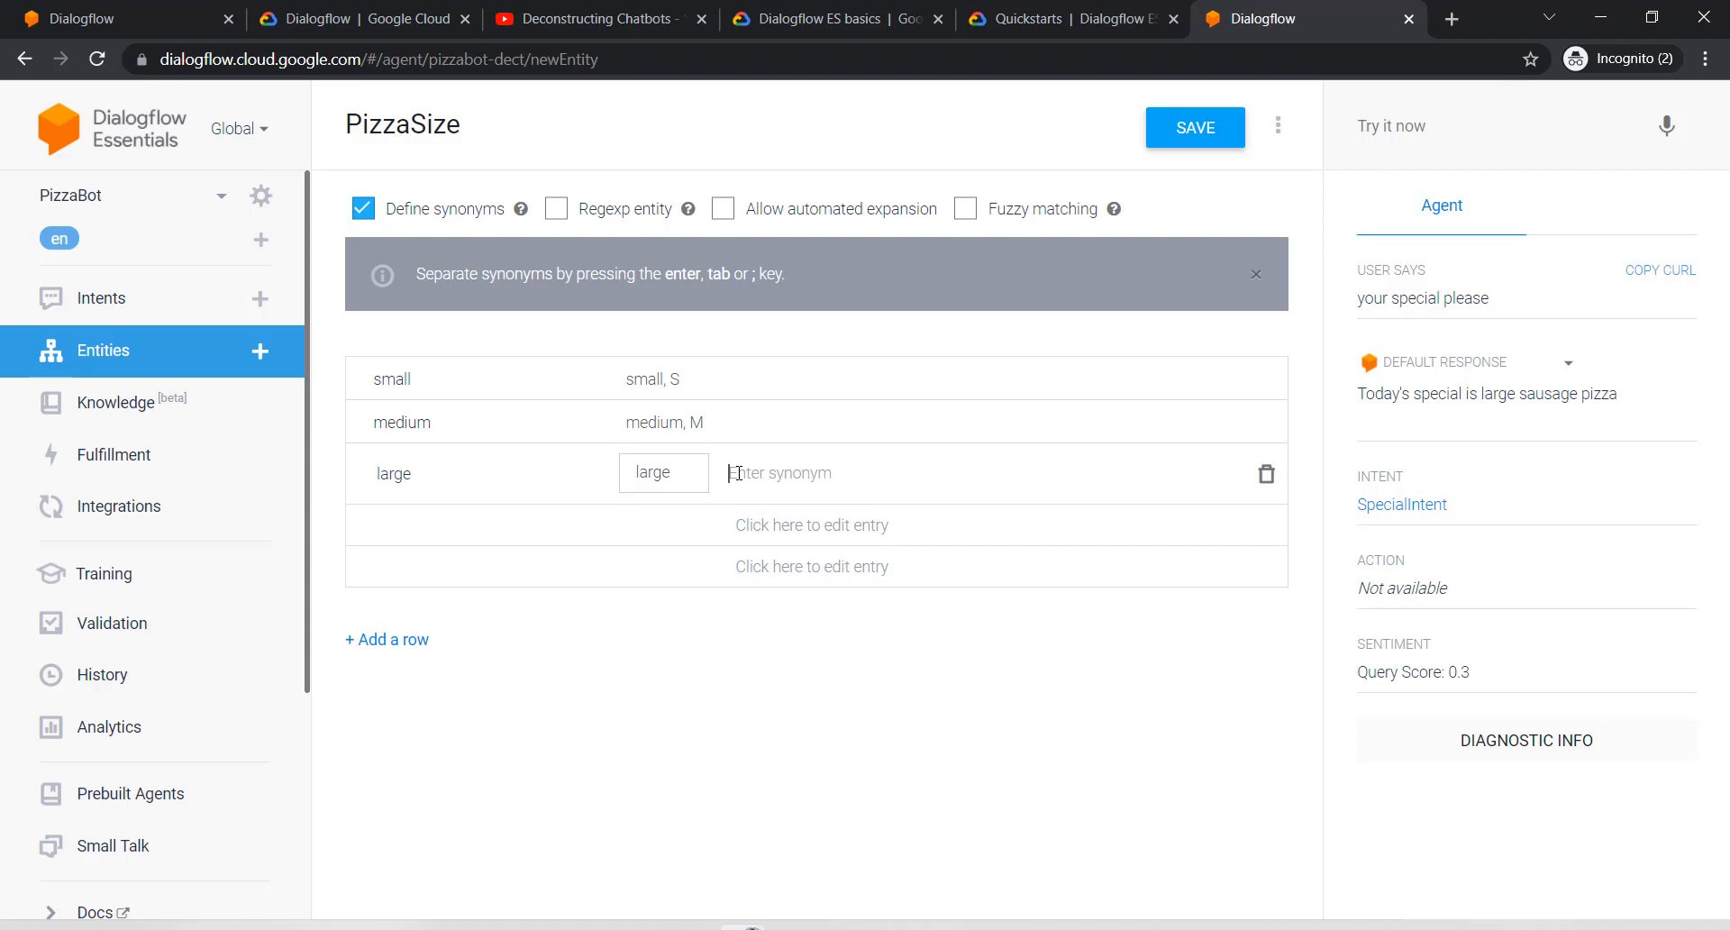
{"action": "type", "text": "L"}
Step: Add an extra large entry with the synonym XL and save the PizzaSize entity
{"action": "left_click", "coordinate": [400, 539]}
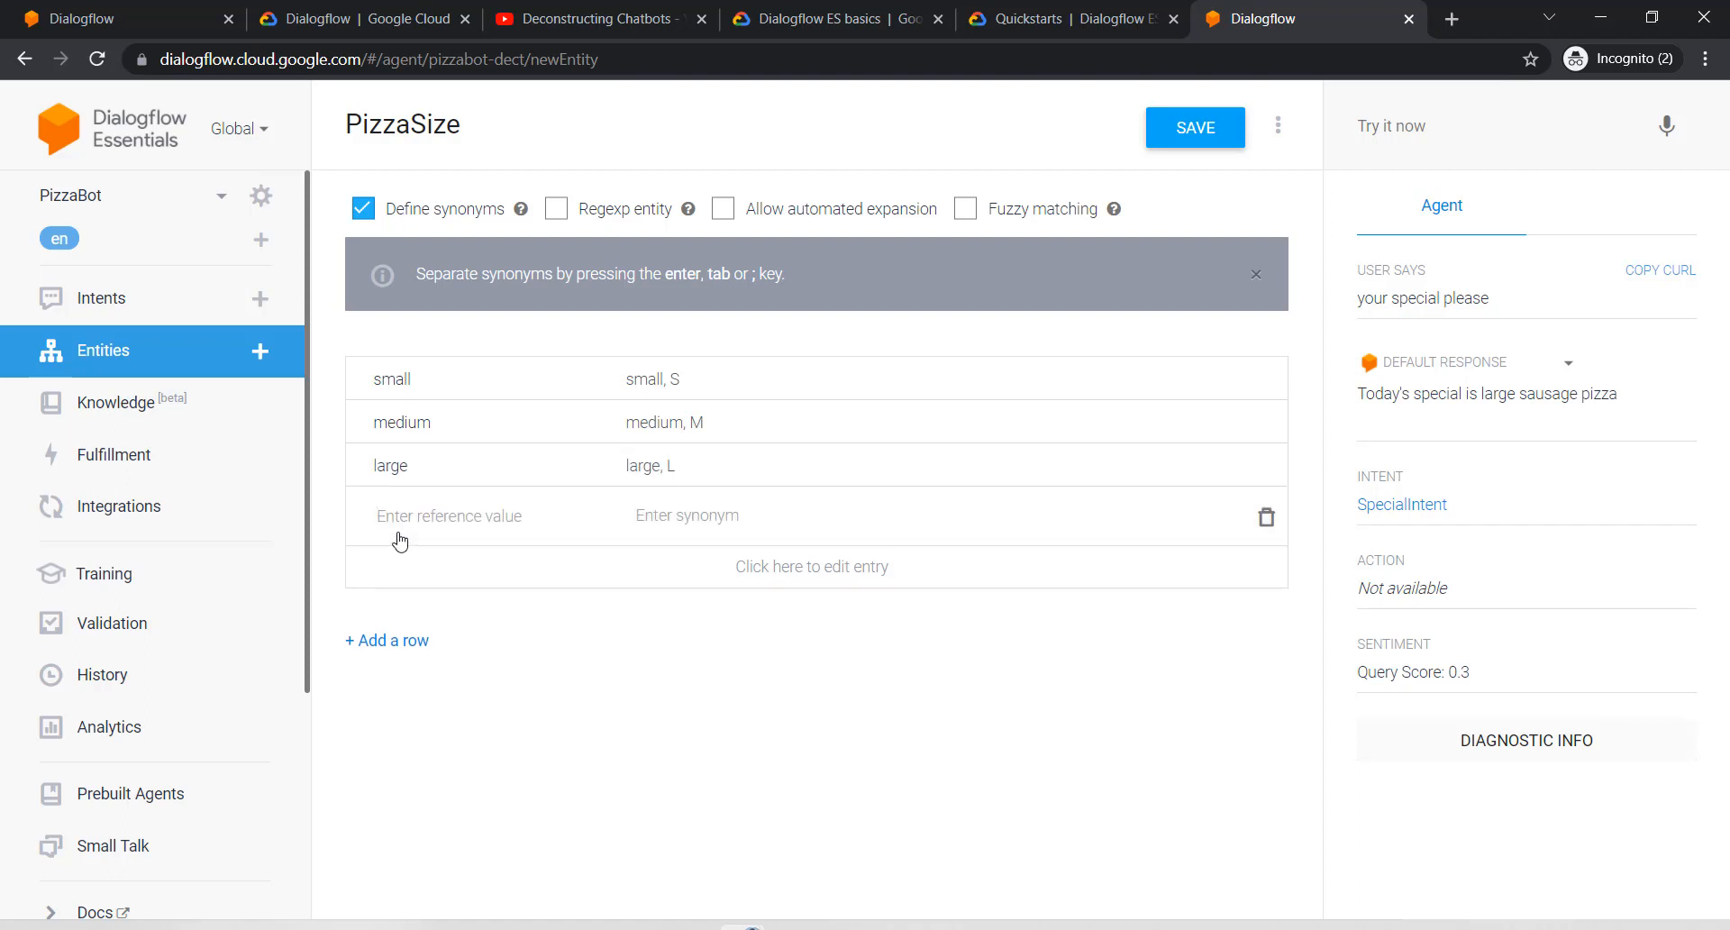
{"action": "type", "text": "extra large"}
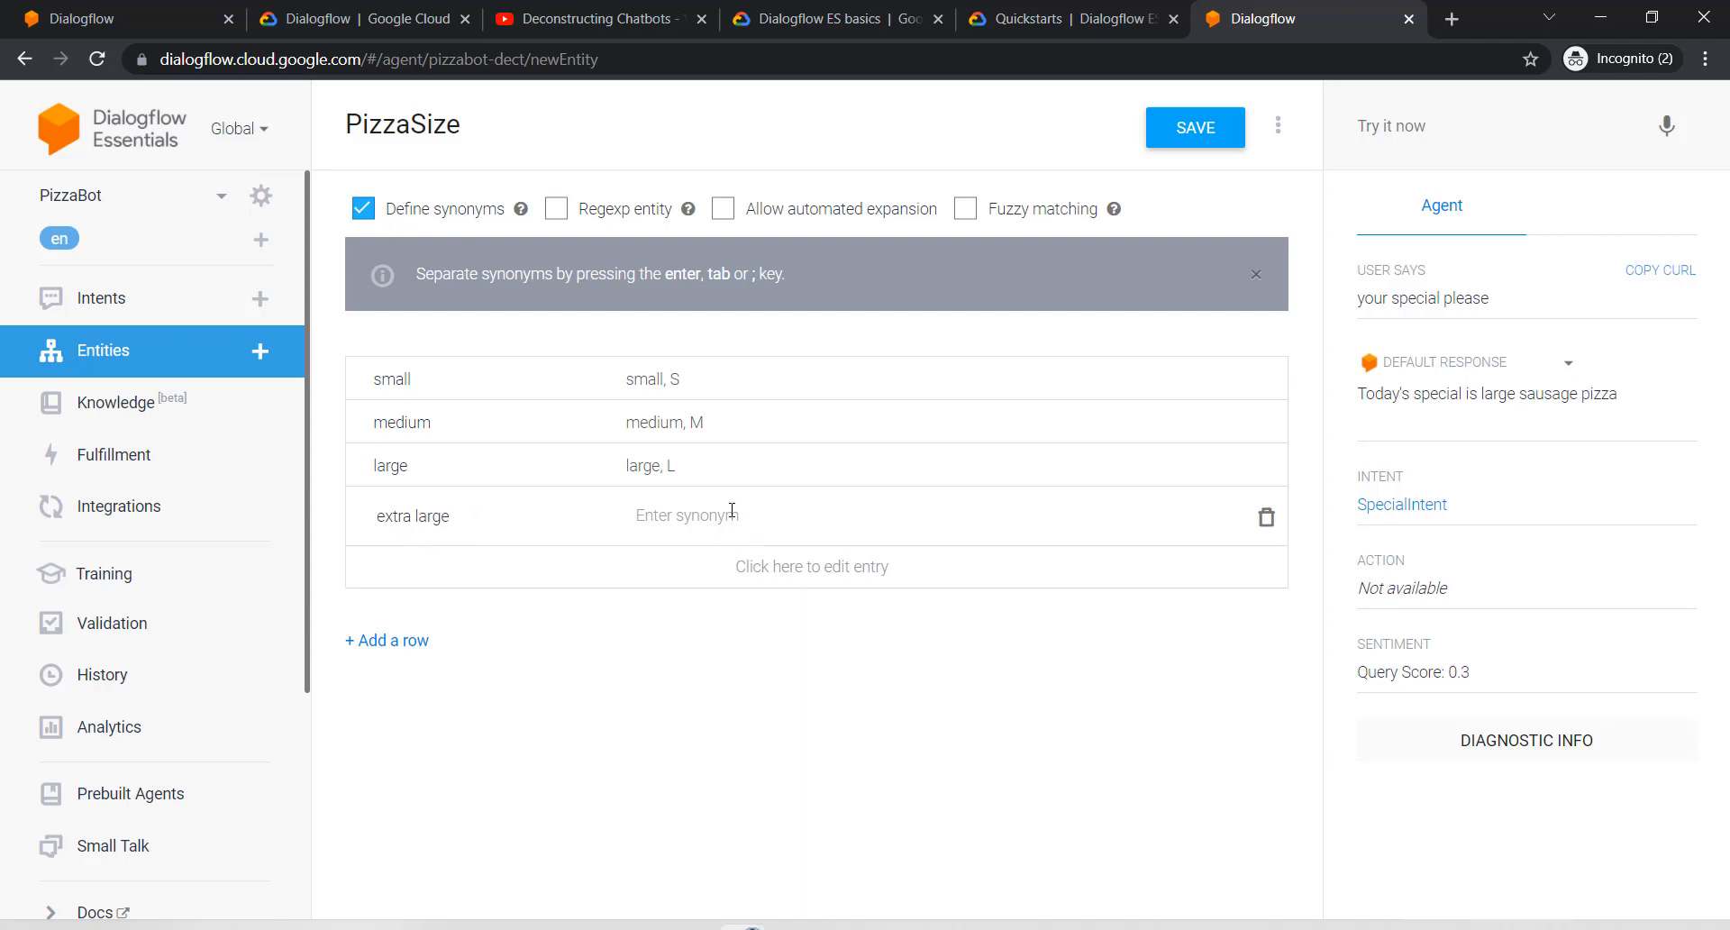
{"action": "left_click", "coordinate": [732, 512]}
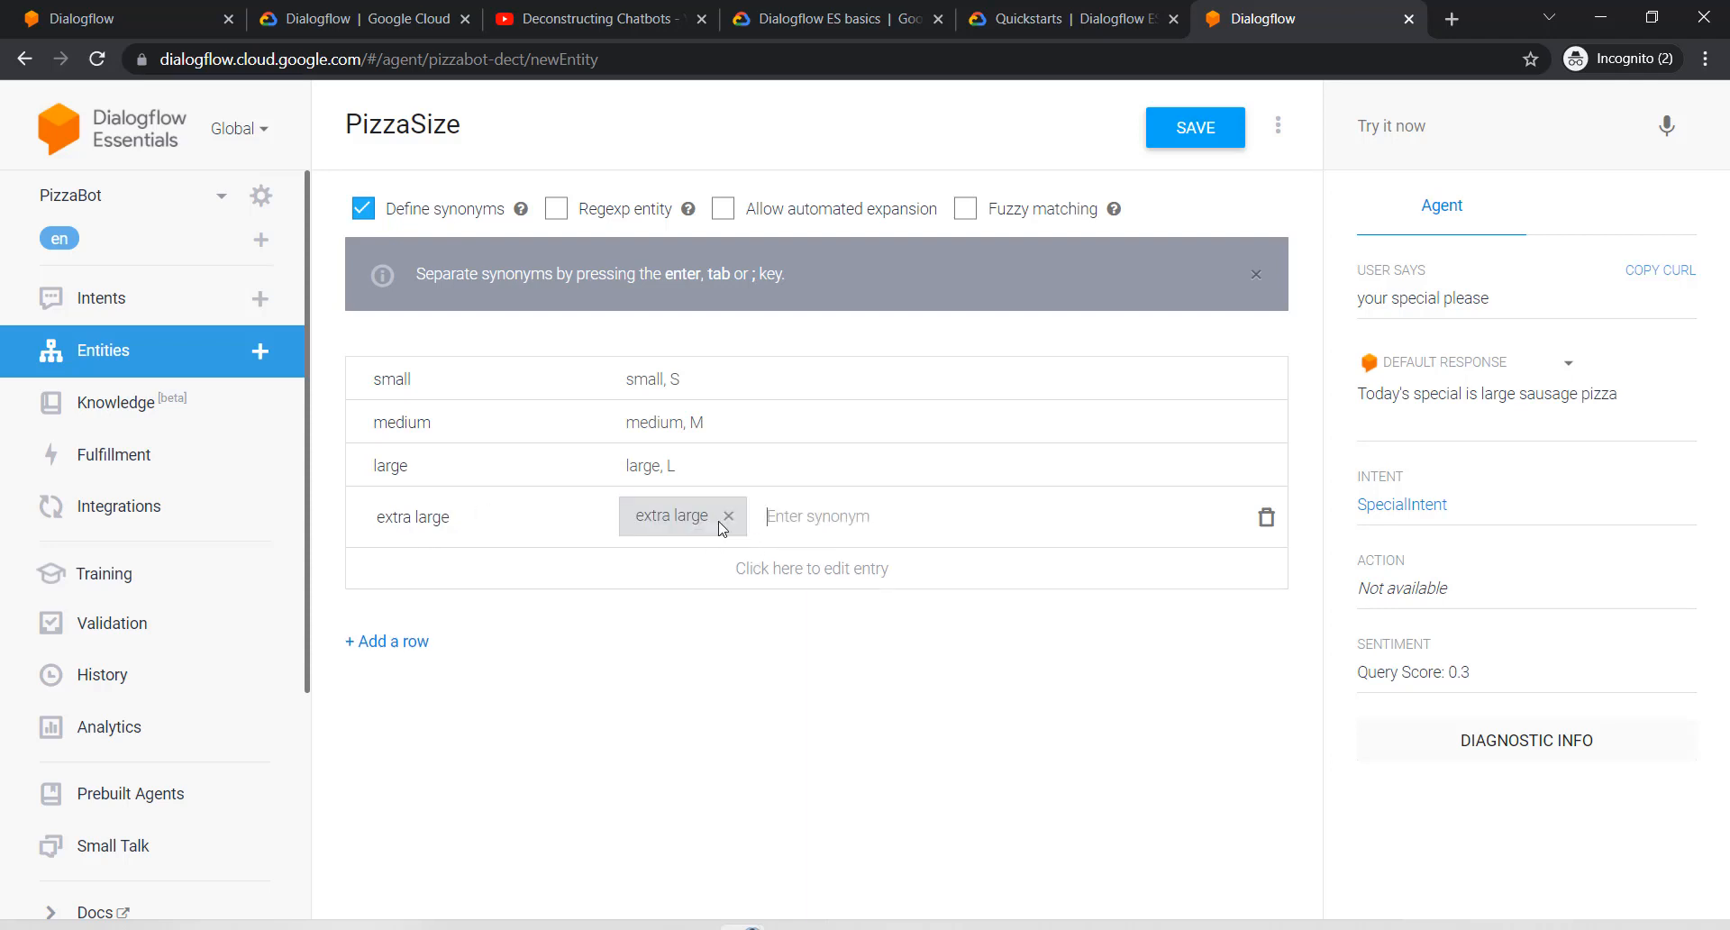
{"action": "type", "text": "XL"}
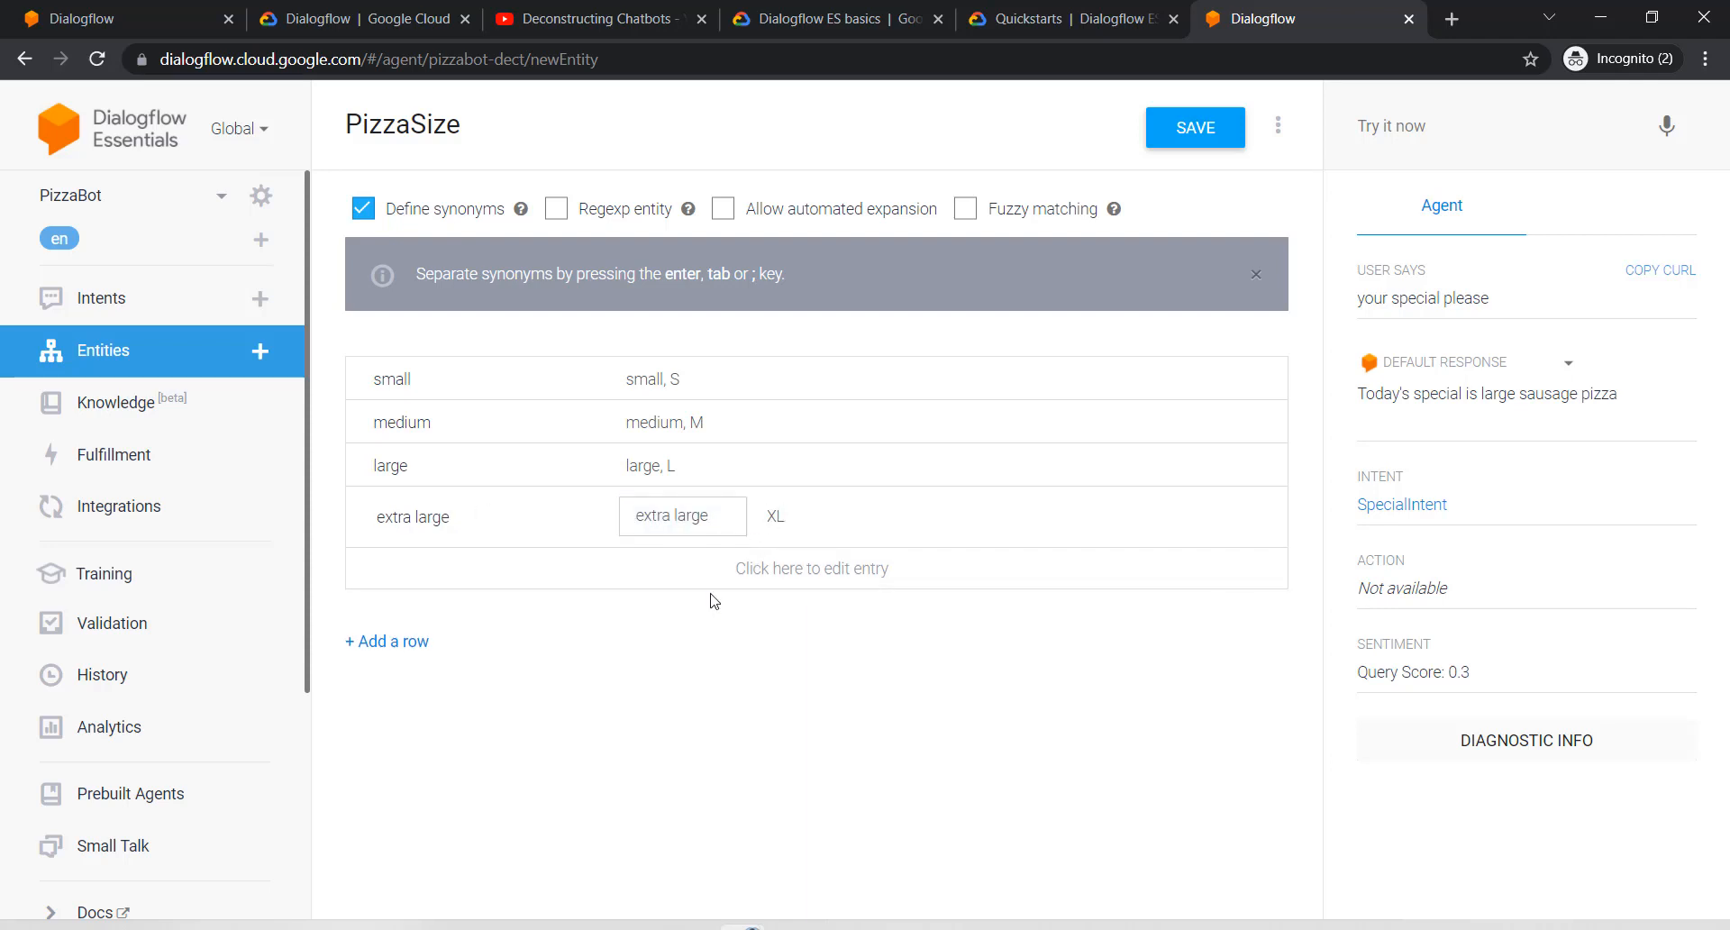
{"action": "left_click", "coordinate": [1188, 144]}
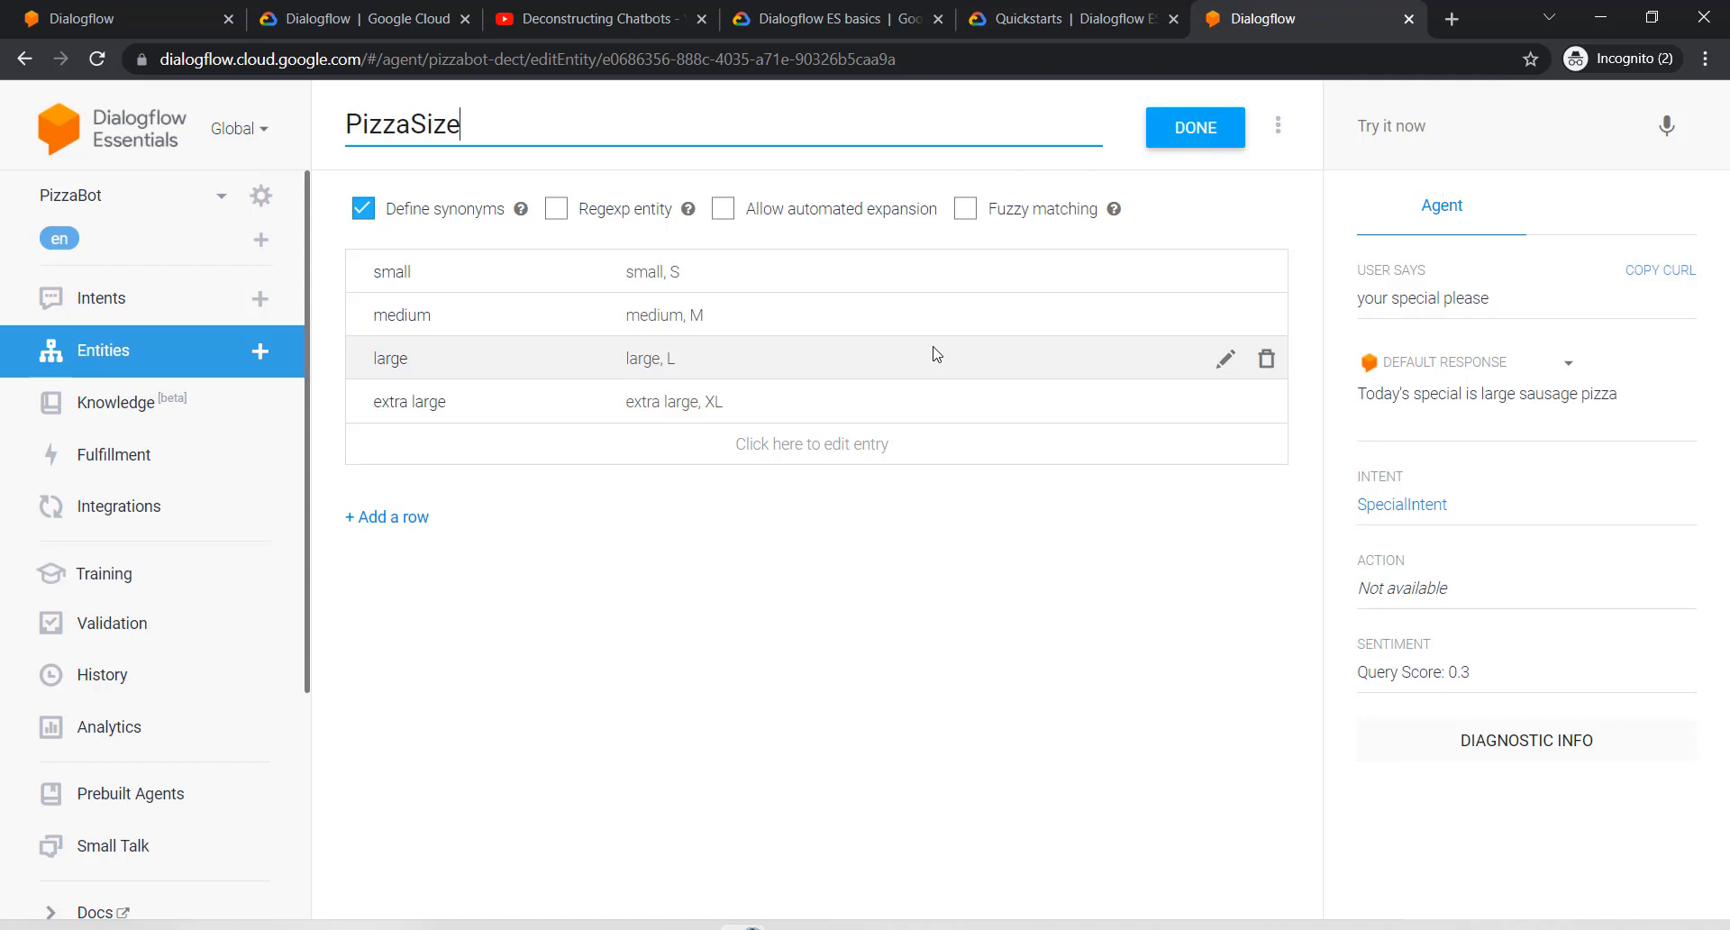
{"action": "left_click", "coordinate": [1165, 127]}
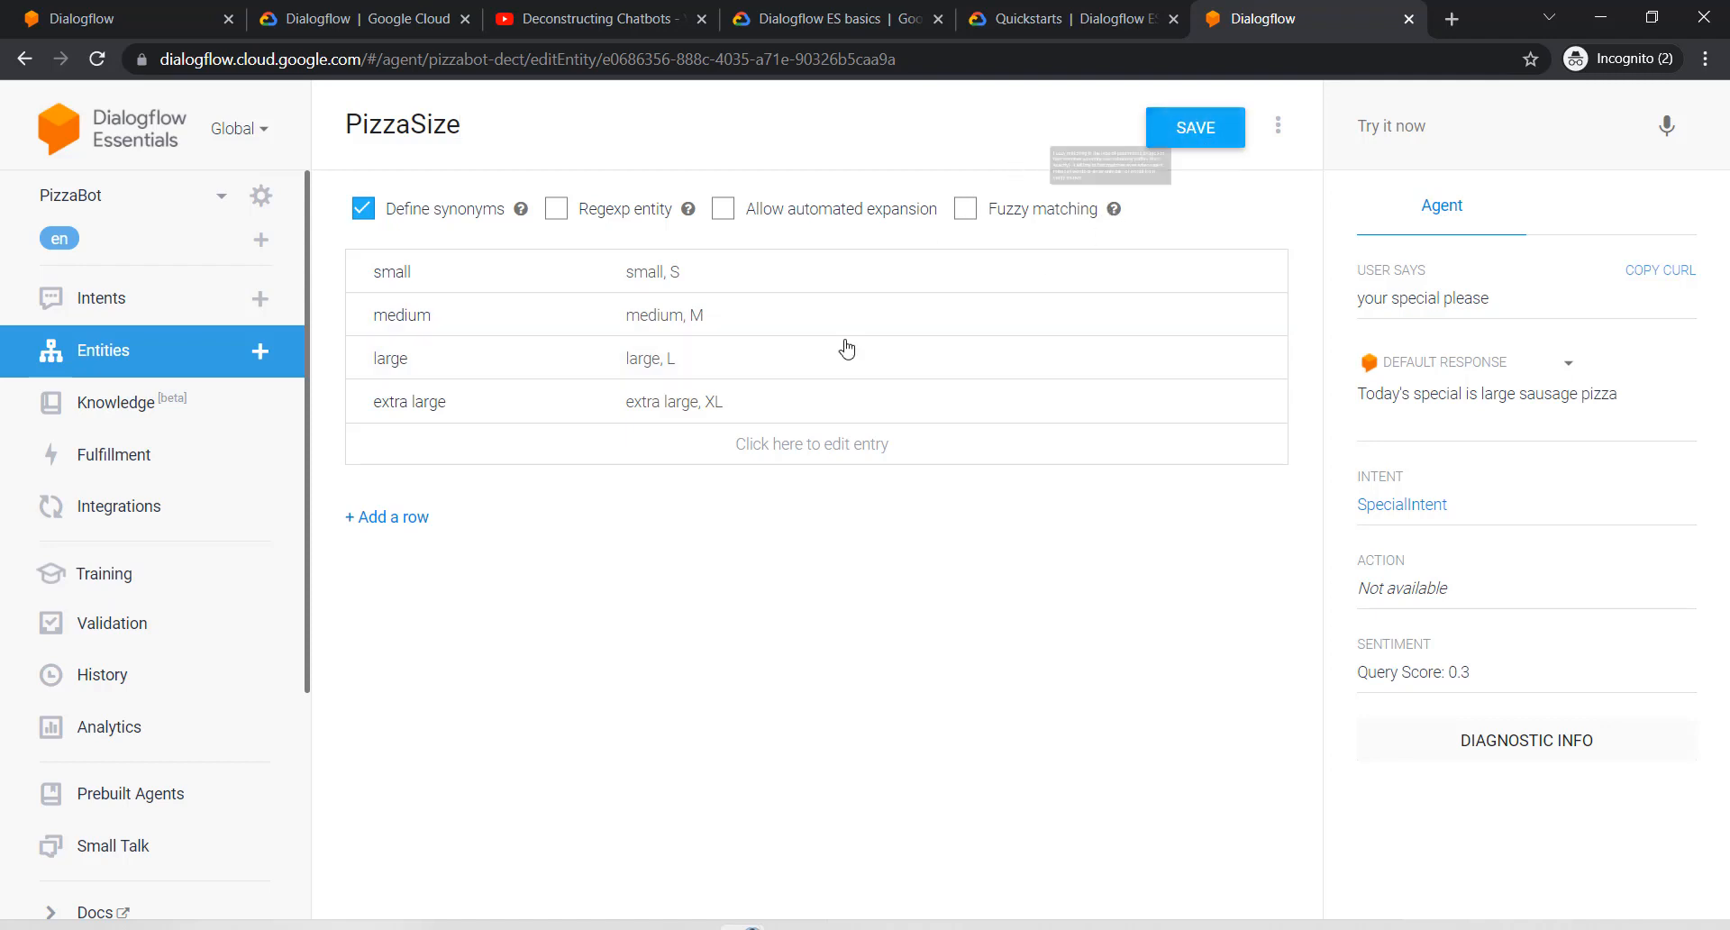
Step: Create another new entity named PizzaToppings
{"action": "left_click", "coordinate": [259, 351]}
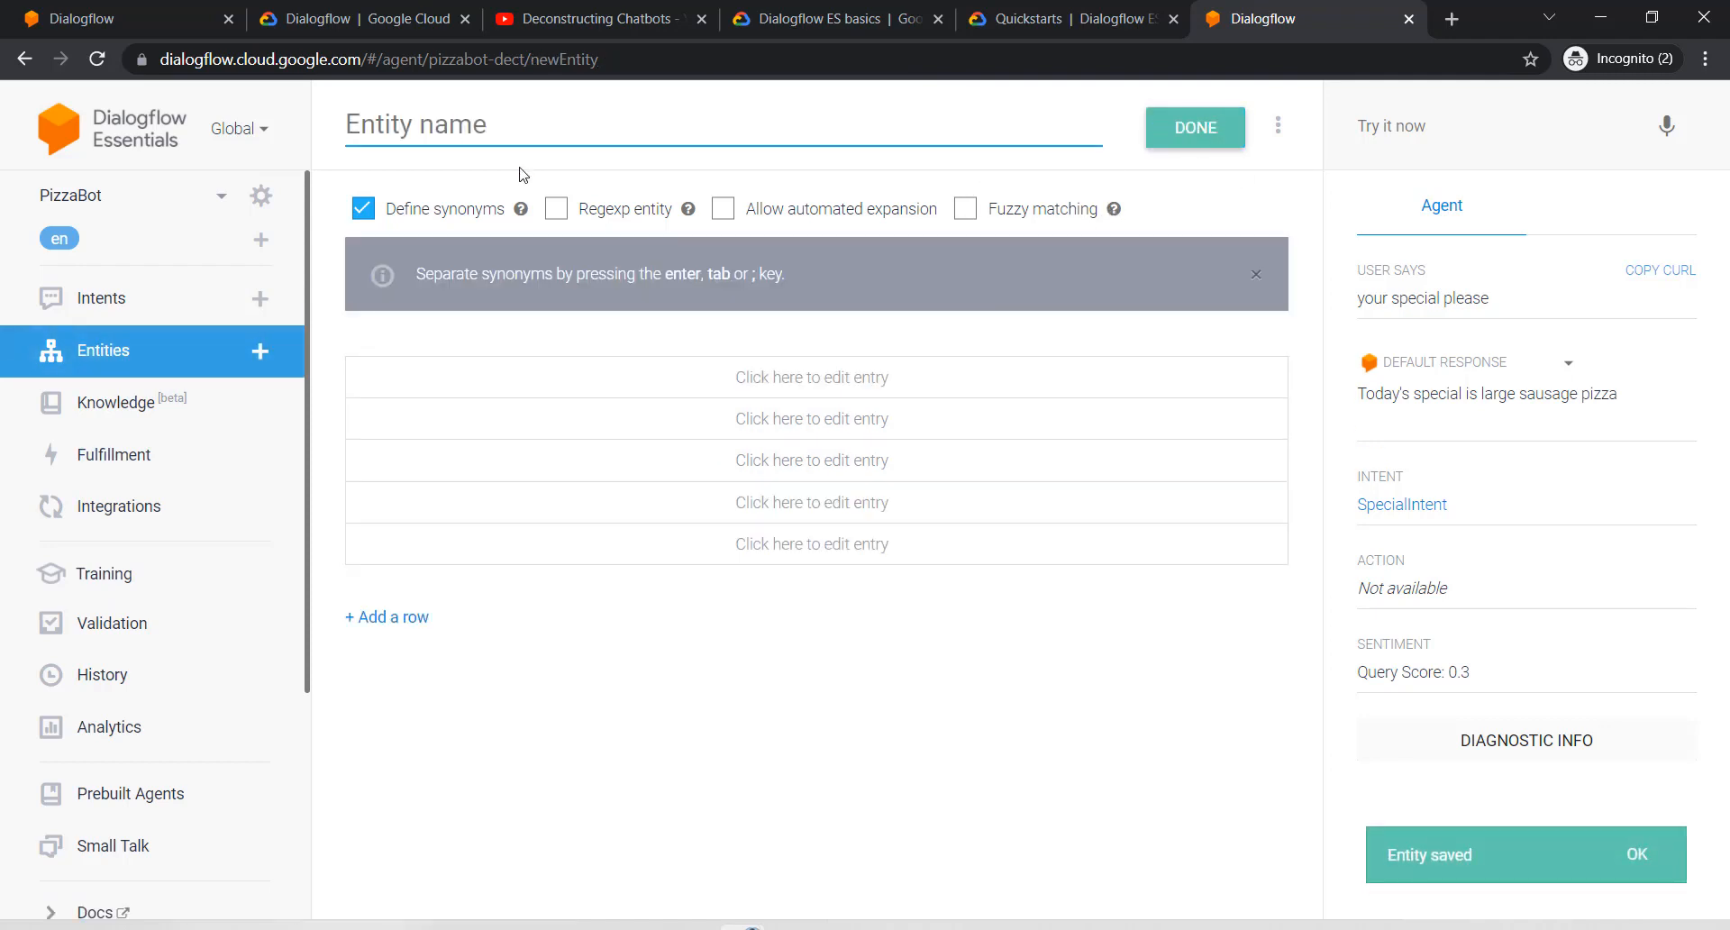
{"action": "left_click", "coordinate": [401, 120]}
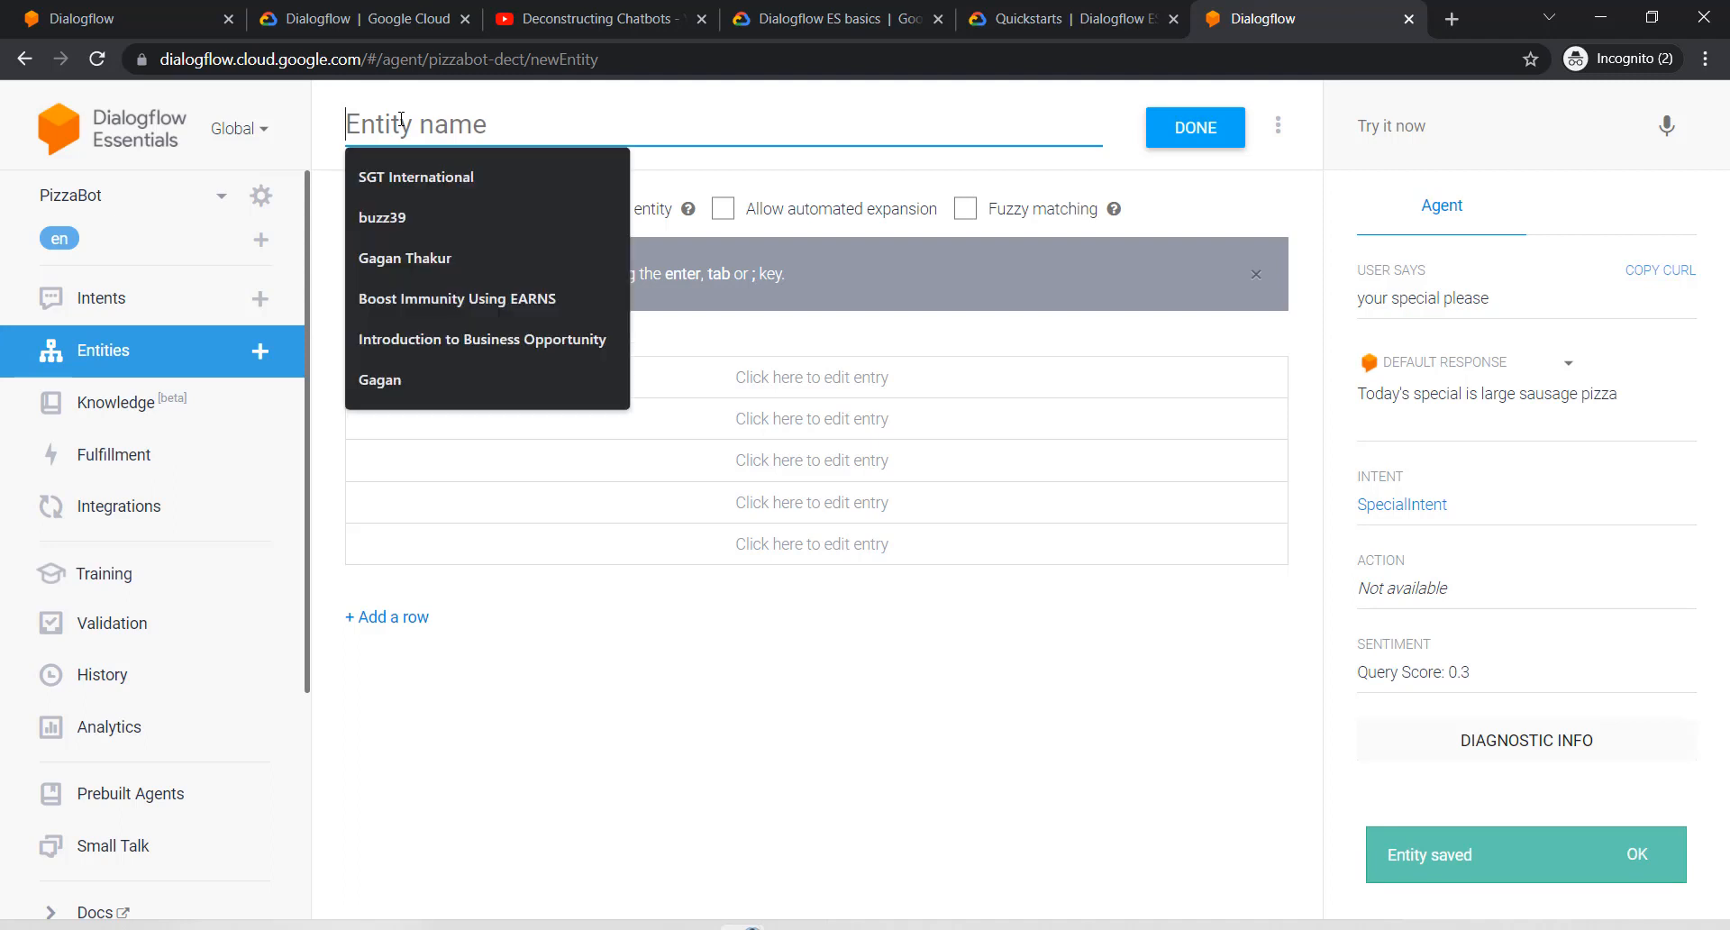
{"action": "type", "text": "Pizza"}
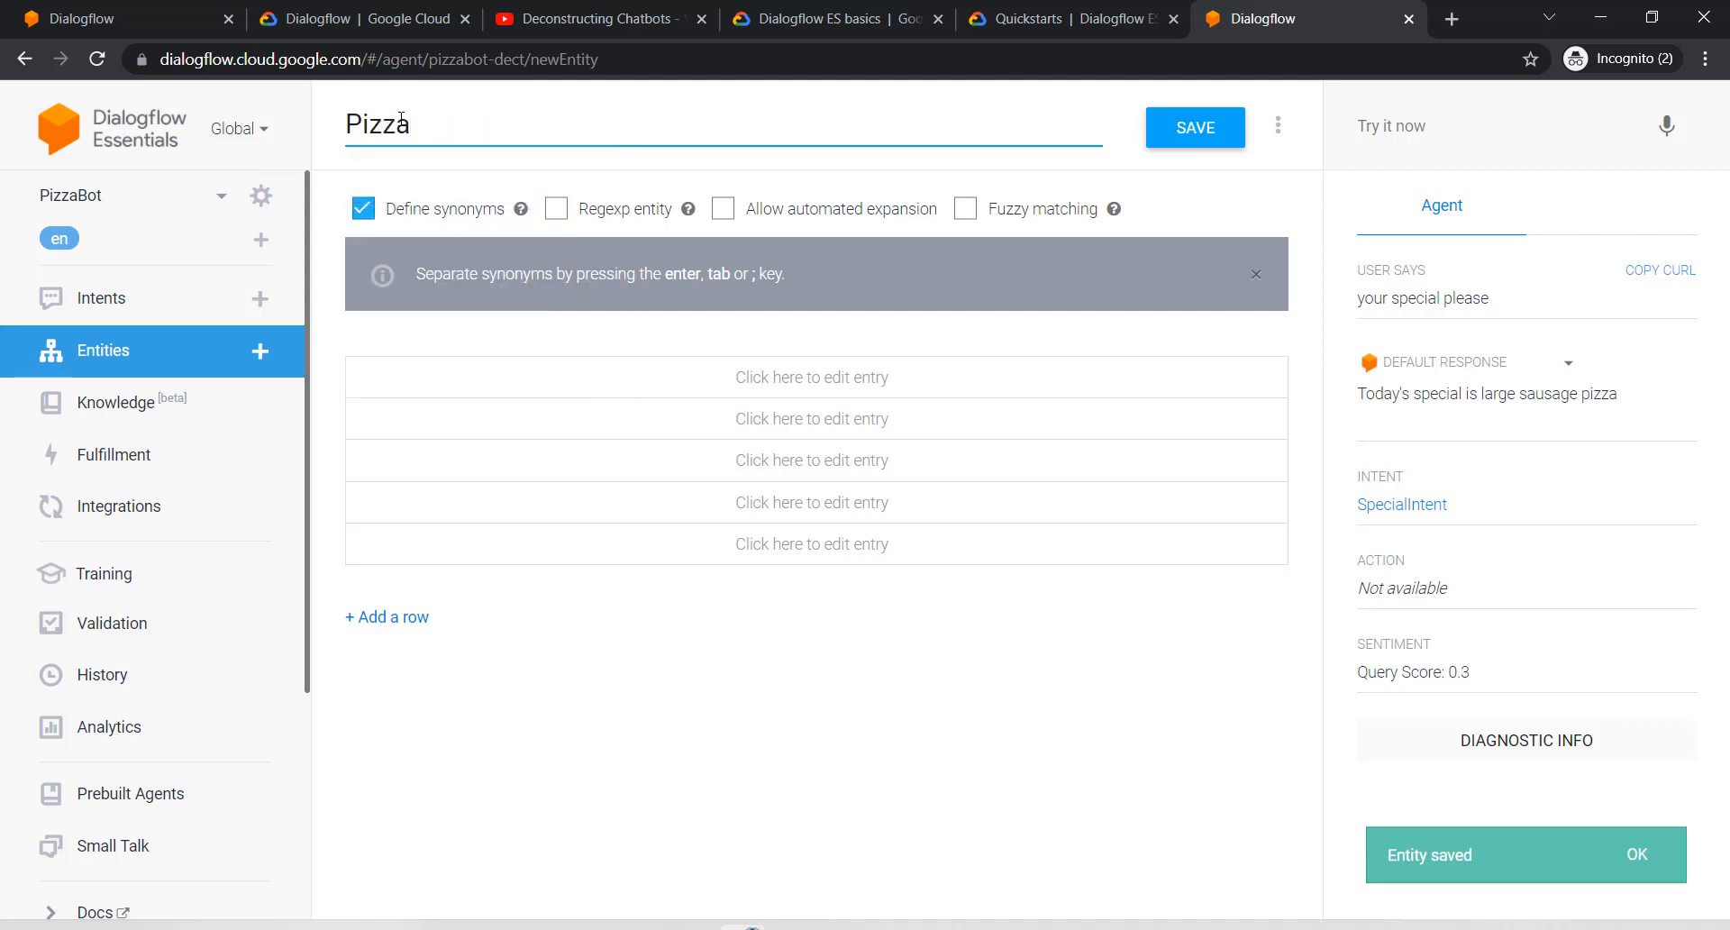
{"action": "type", "text": "Topp"}
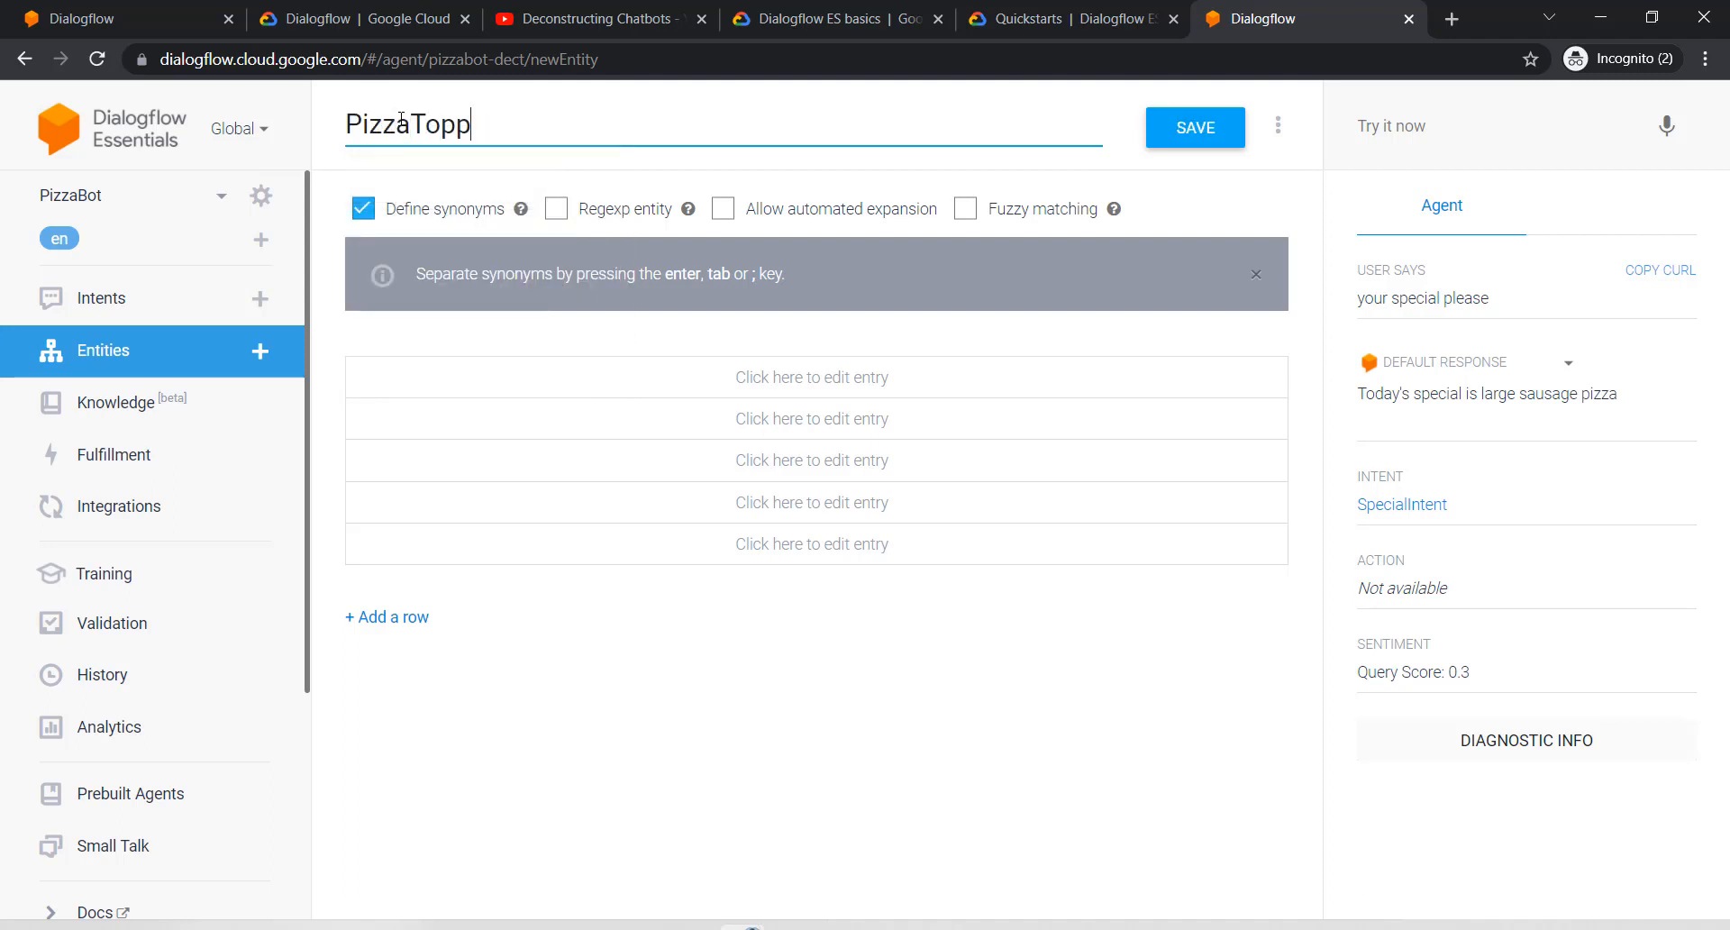
{"action": "type", "text": "ings"}
Step: Add the topping entries Cheee, Onion and Sausage to the PizzaToppings entity, without extra synonyms
{"action": "left_click", "coordinate": [424, 375]}
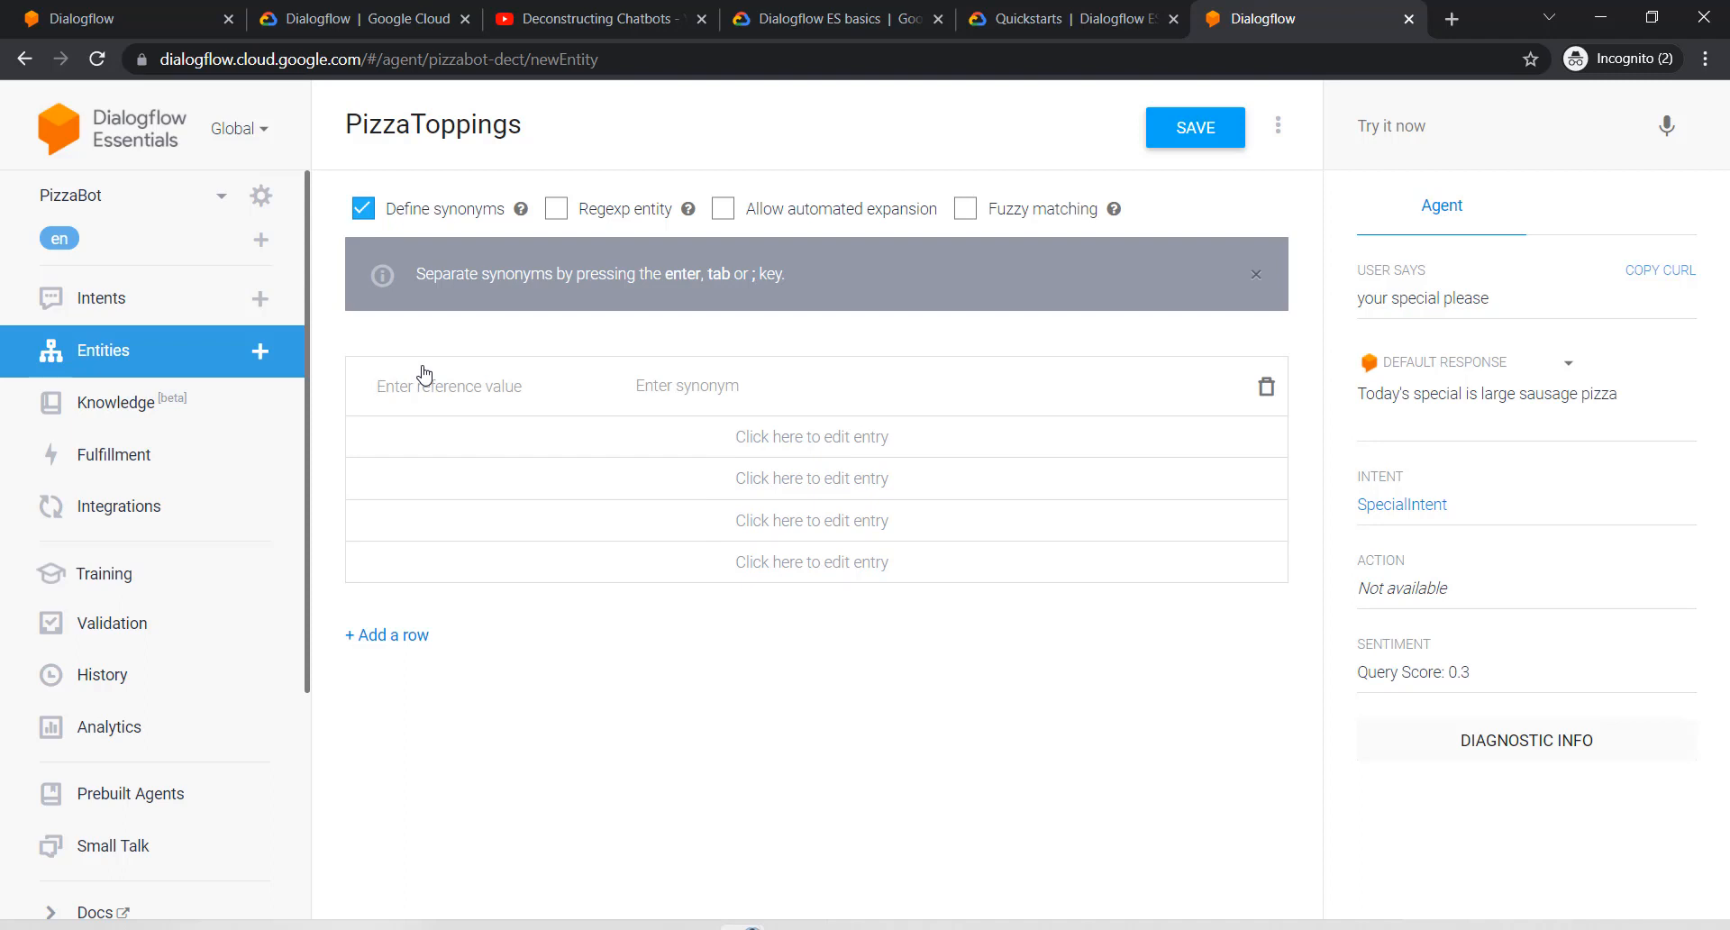
{"action": "type", "text": "Chees"}
{"action": "left_click", "coordinate": [411, 436]}
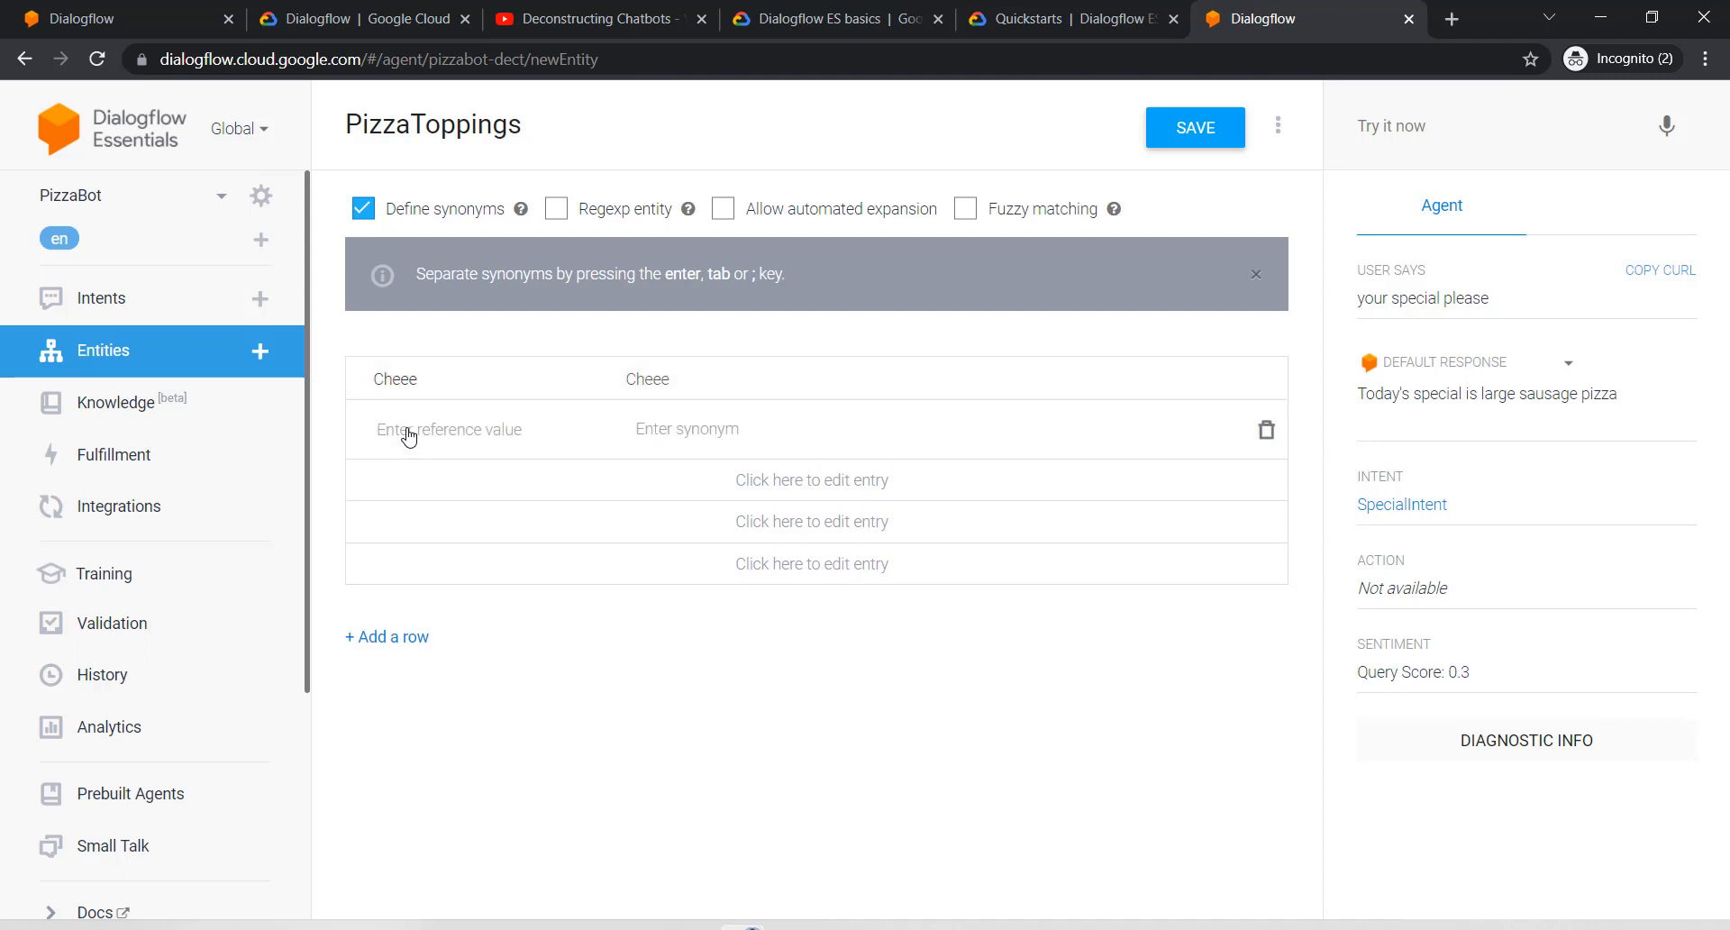
{"action": "type", "text": "Onion"}
{"action": "left_click", "coordinate": [397, 482]}
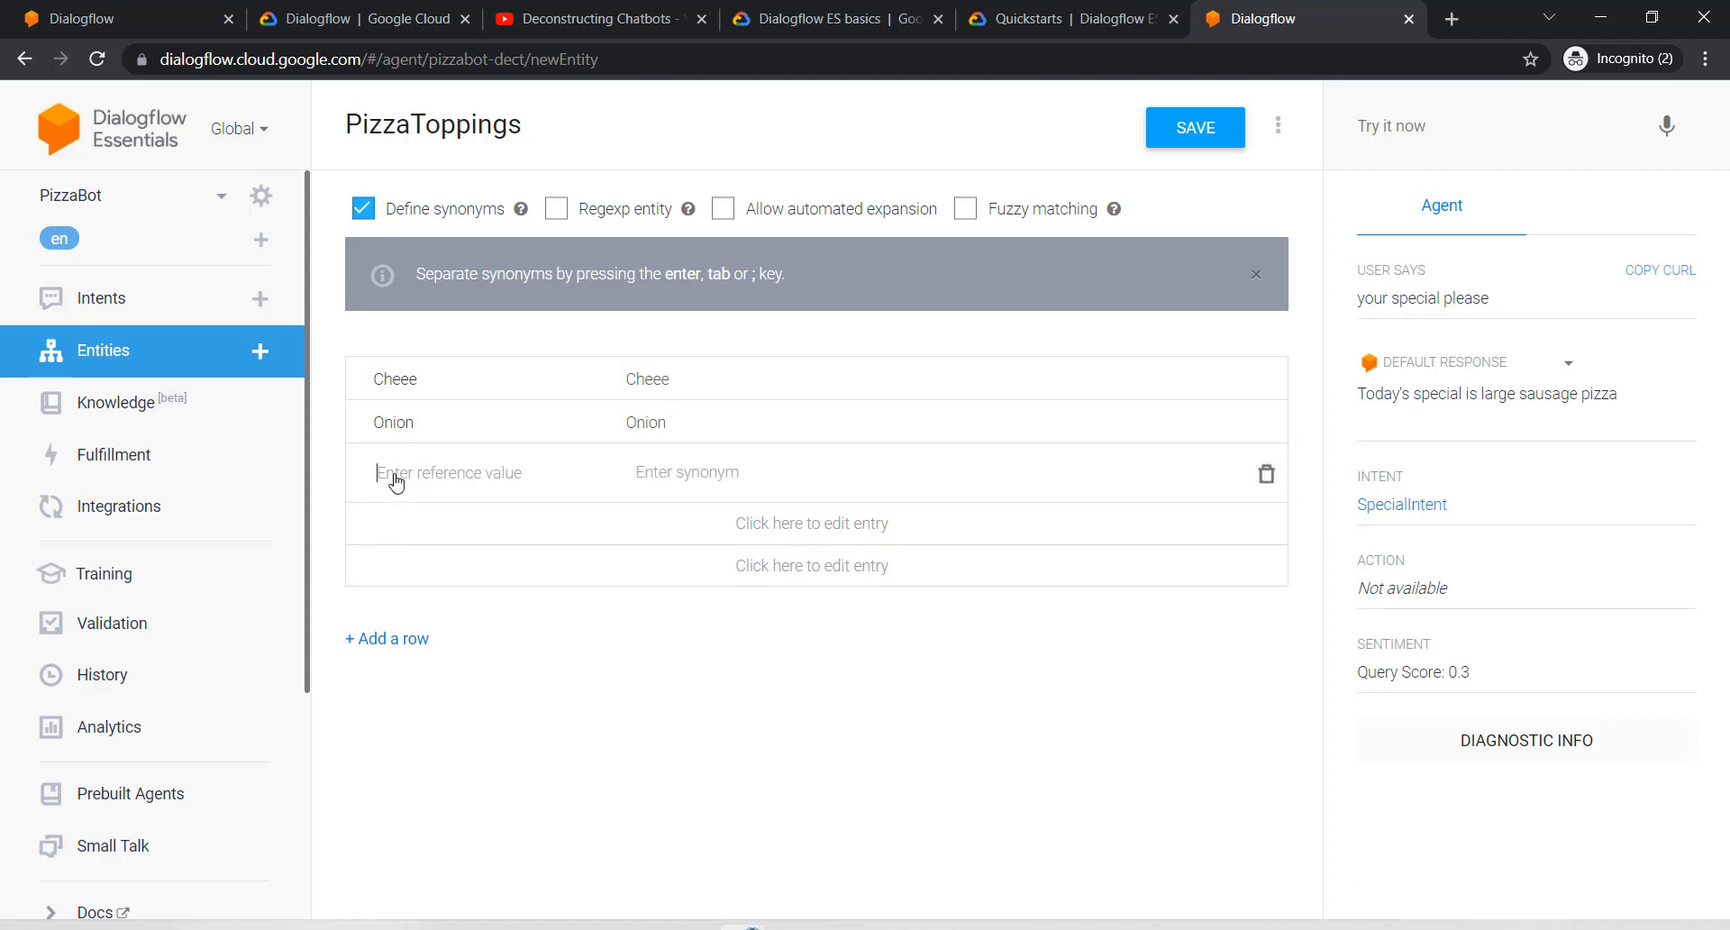
{"action": "type", "text": "Sausage"}
Step: Add the topping entries Chicken and Mushroom below Sausage
{"action": "left_click", "coordinate": [399, 524]}
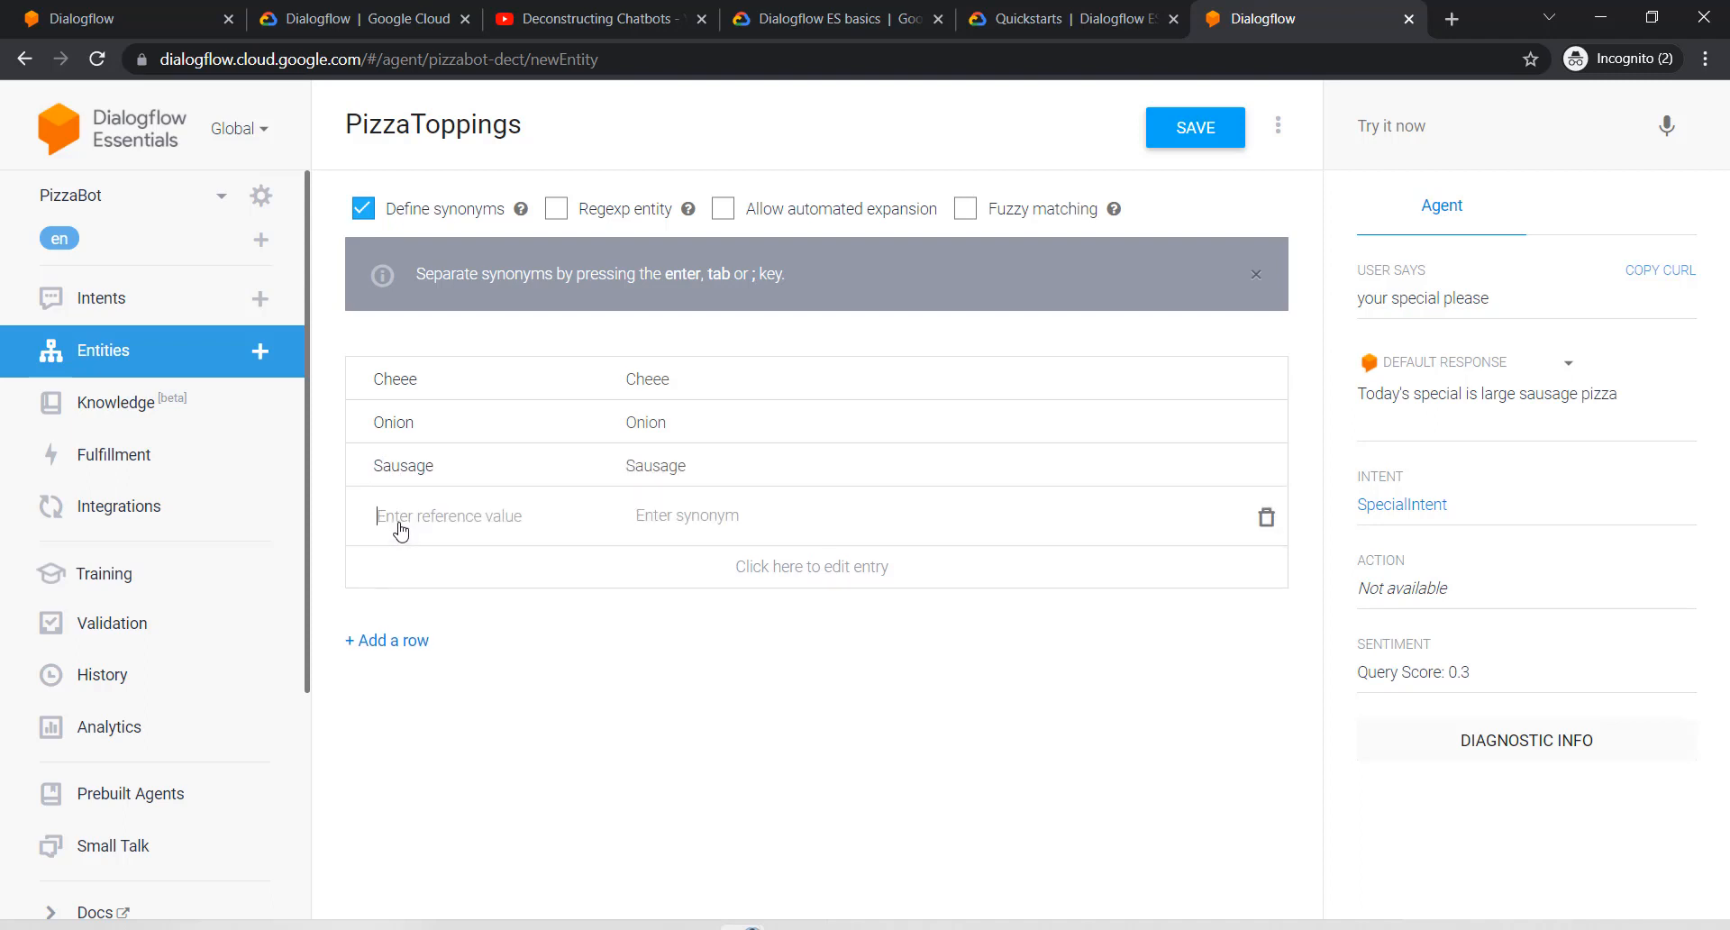
{"action": "type", "text": "Chickem"}
{"action": "key", "text": "BackSpace"}
{"action": "type", "text": "n"}
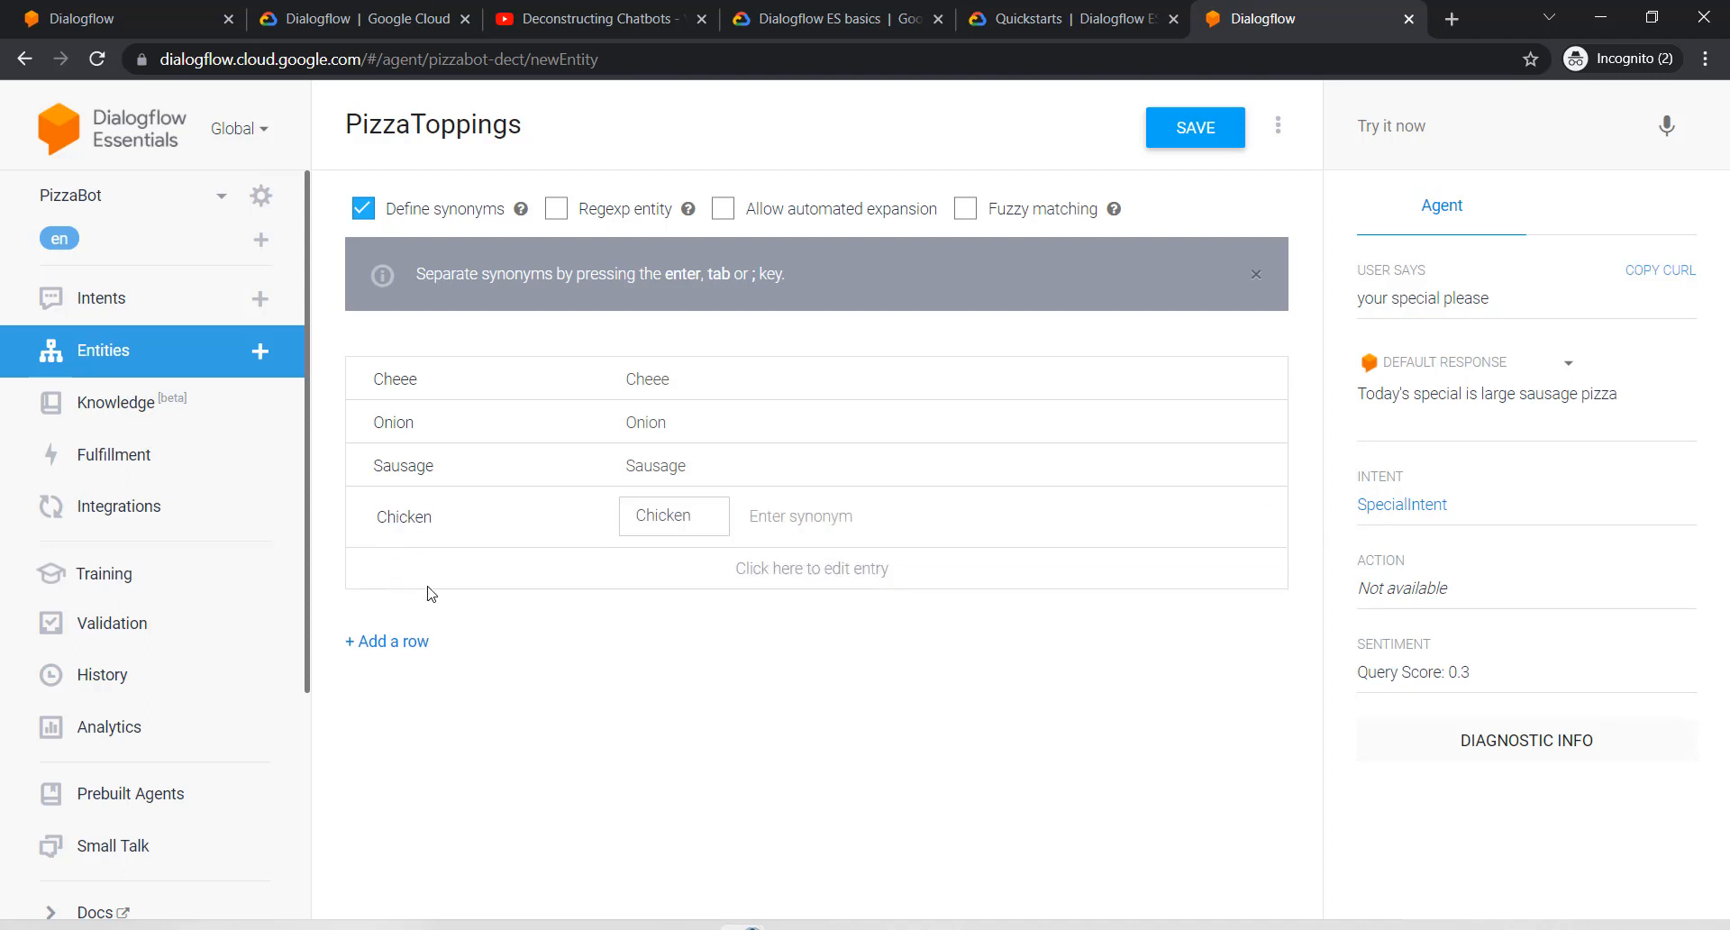
{"action": "left_click", "coordinate": [420, 580]}
{"action": "type", "text": "Mushroom"}
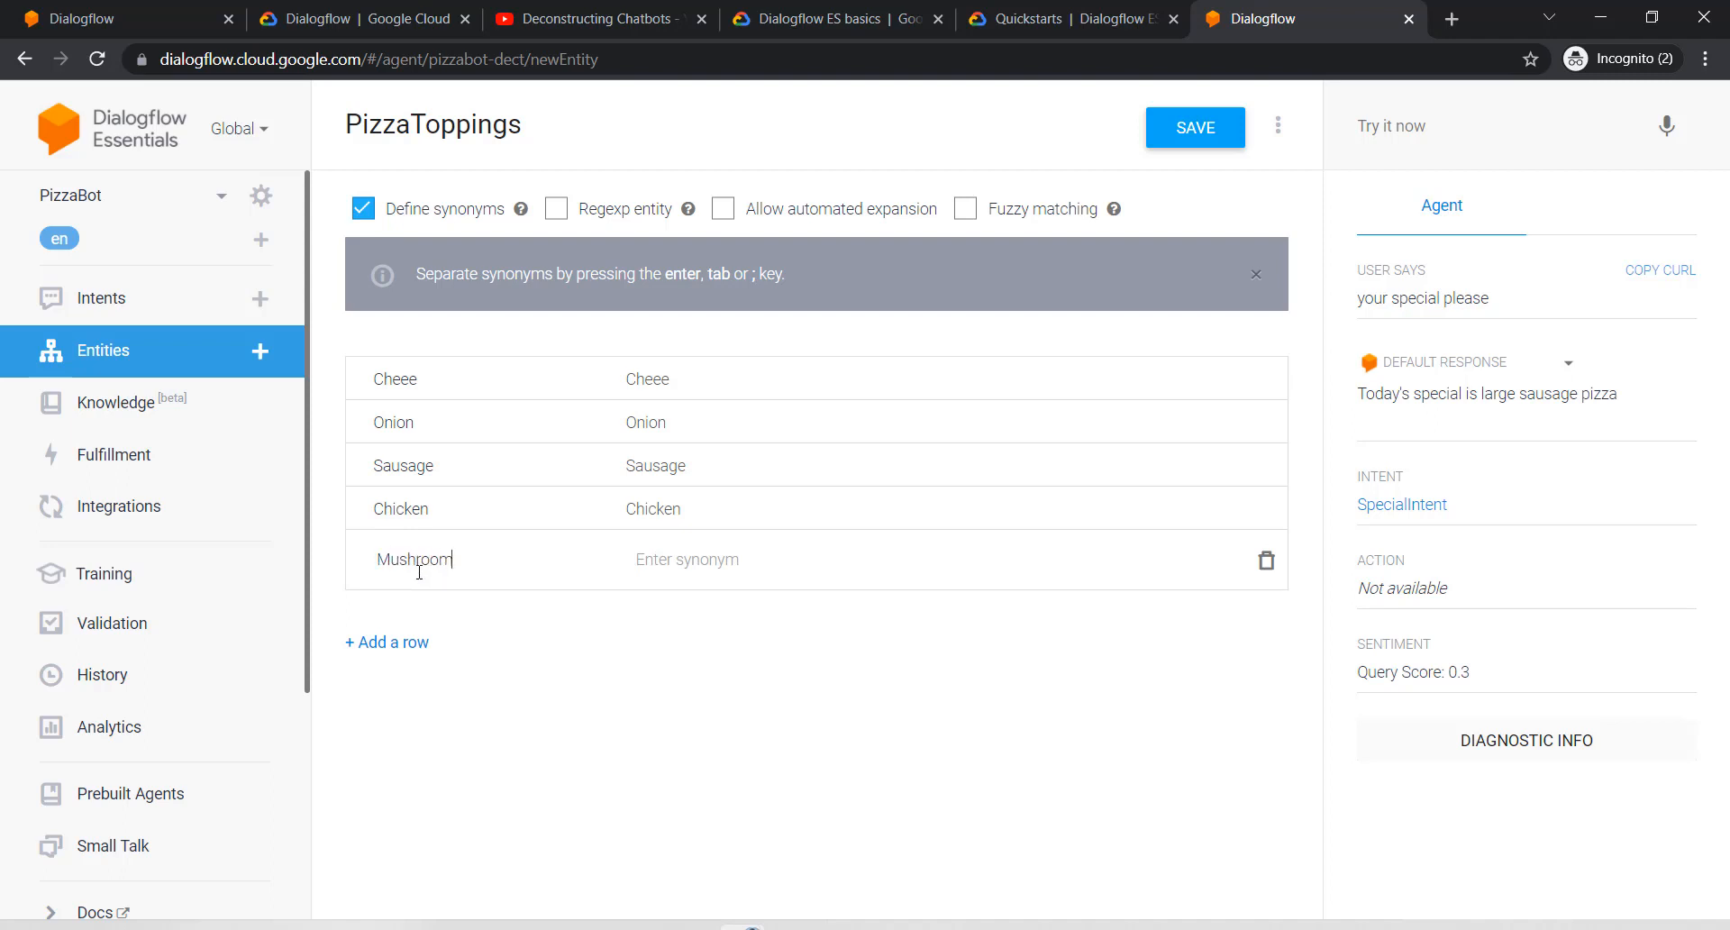
Step: Add two more rows with the toppings Pineapple and Black Olives, and save the PizzaToppings entity
{"action": "left_click", "coordinate": [387, 644]}
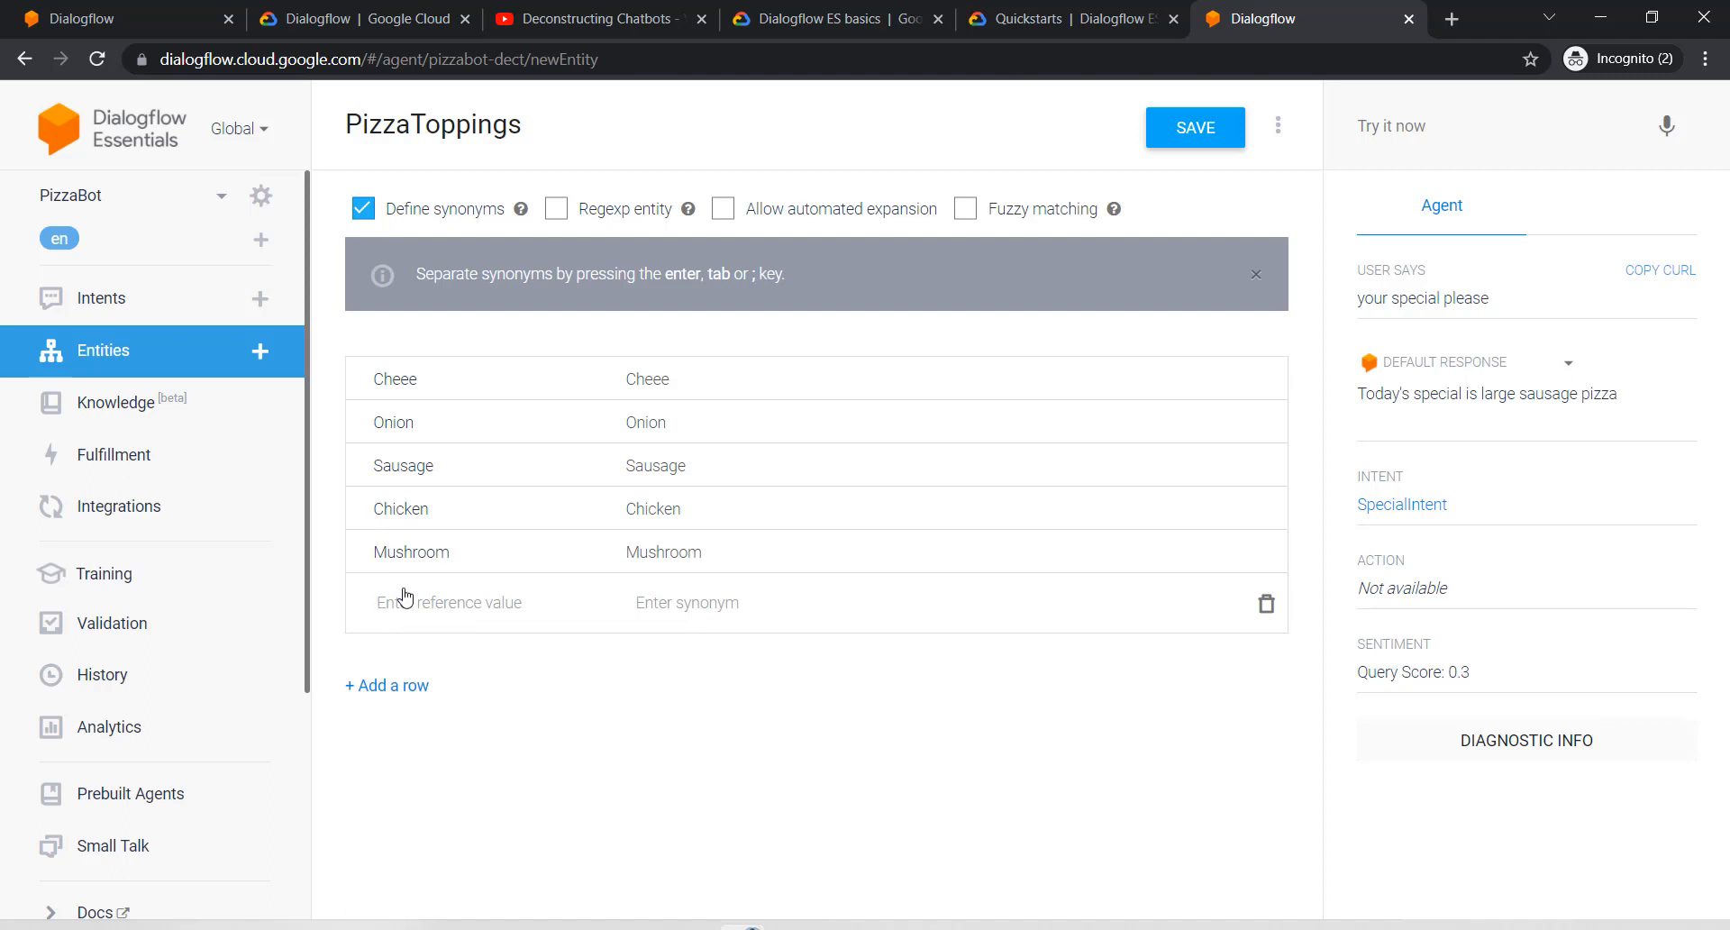
{"action": "left_click", "coordinate": [405, 597]}
{"action": "type", "text": "Pineapple"}
{"action": "key", "text": "Tab"}
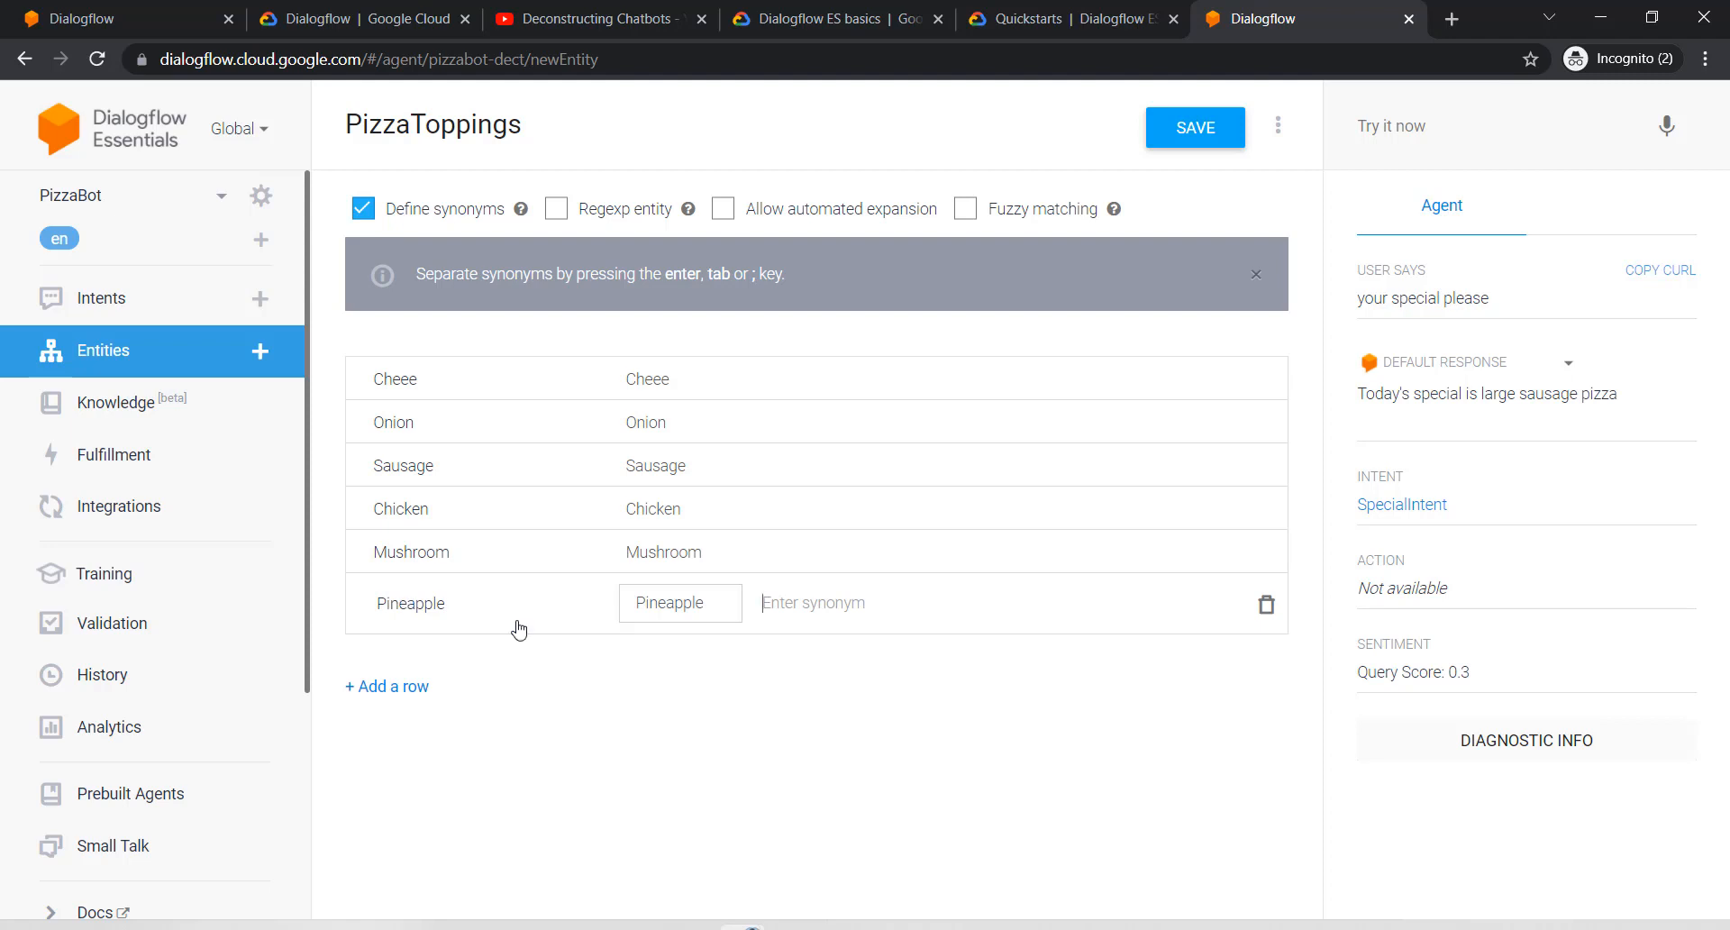
{"action": "left_click", "coordinate": [420, 689]}
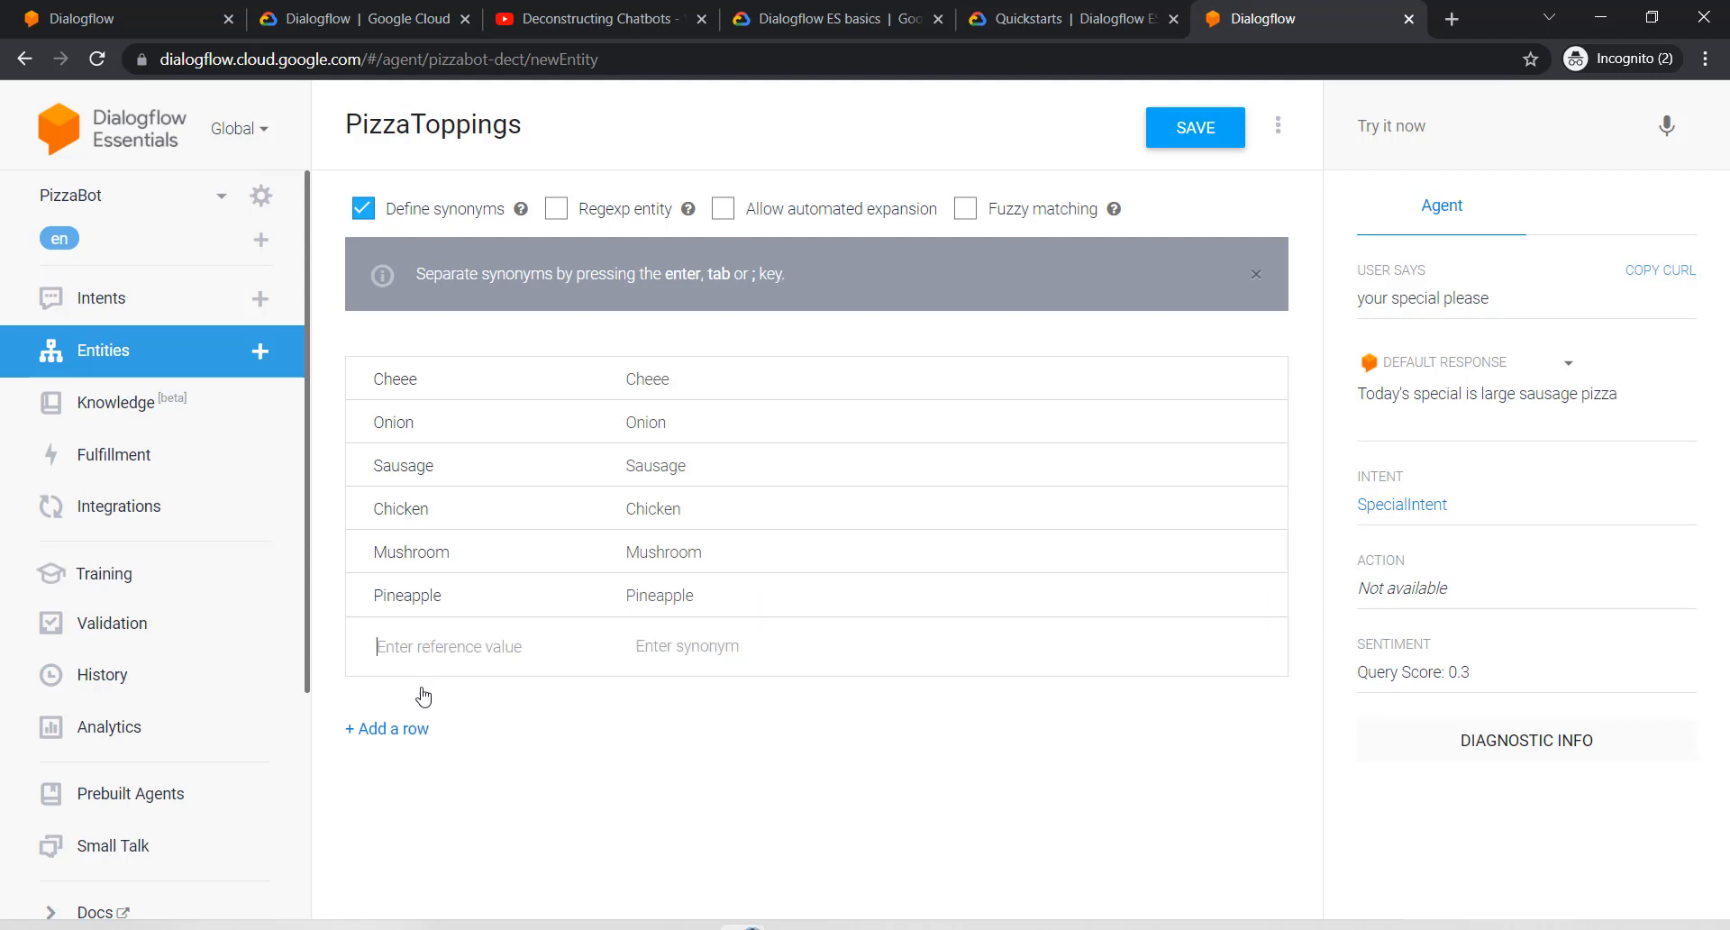
{"action": "type", "text": "Black Olives"}
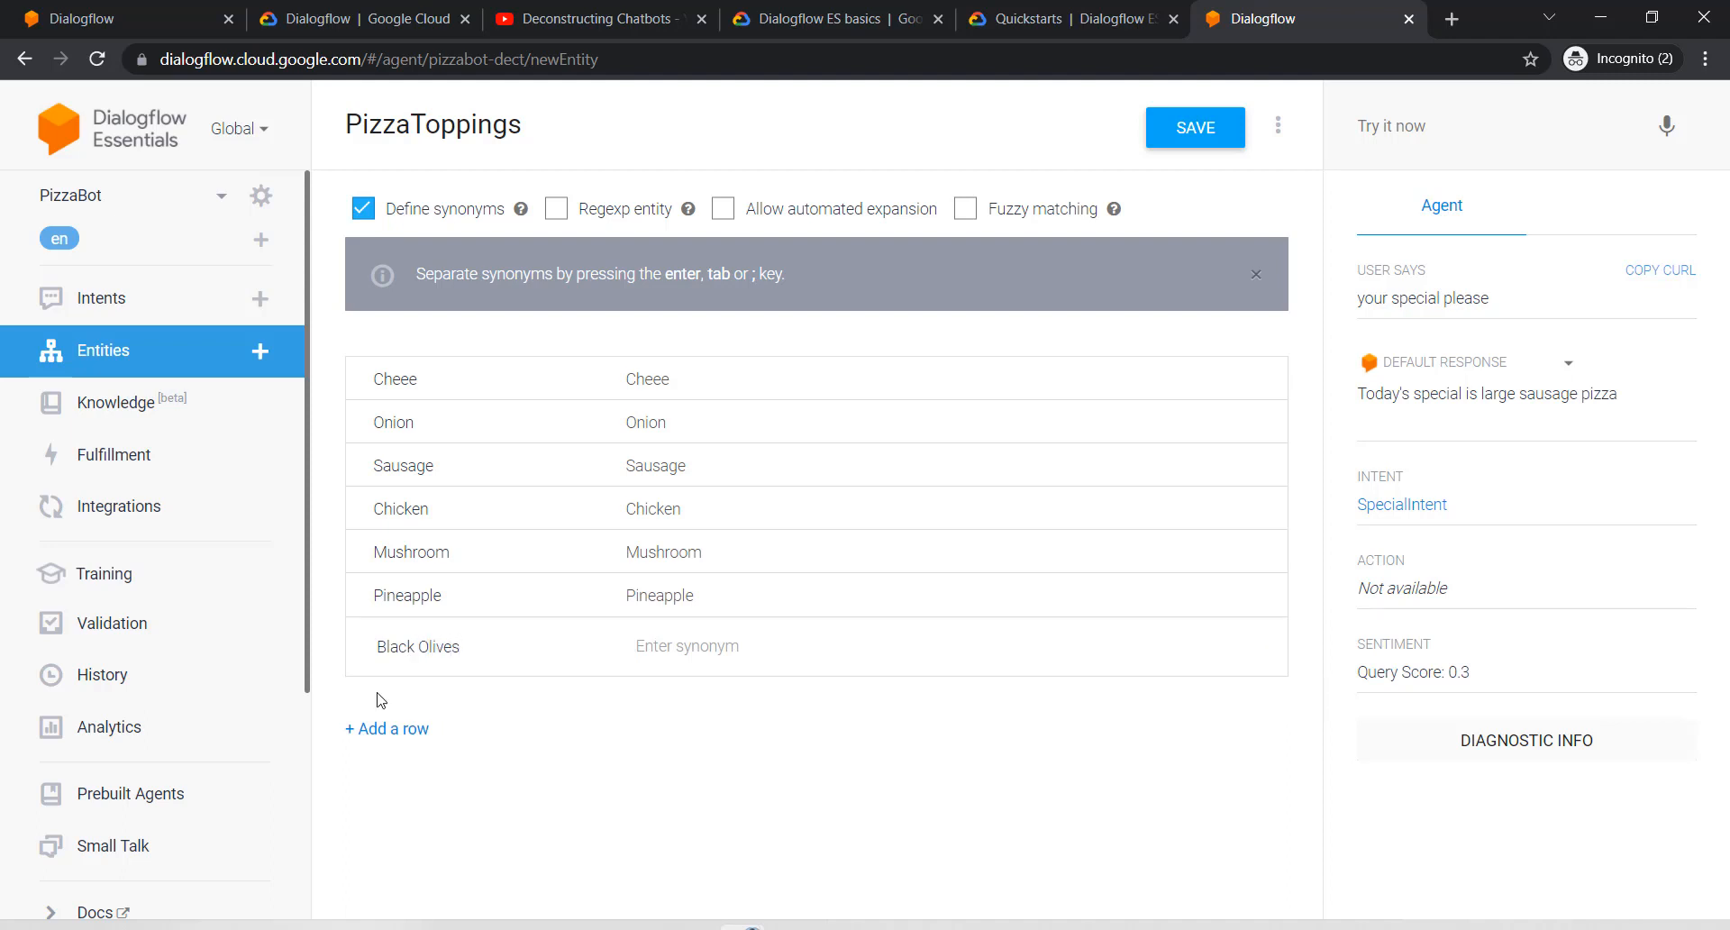
{"action": "left_click", "coordinate": [574, 748]}
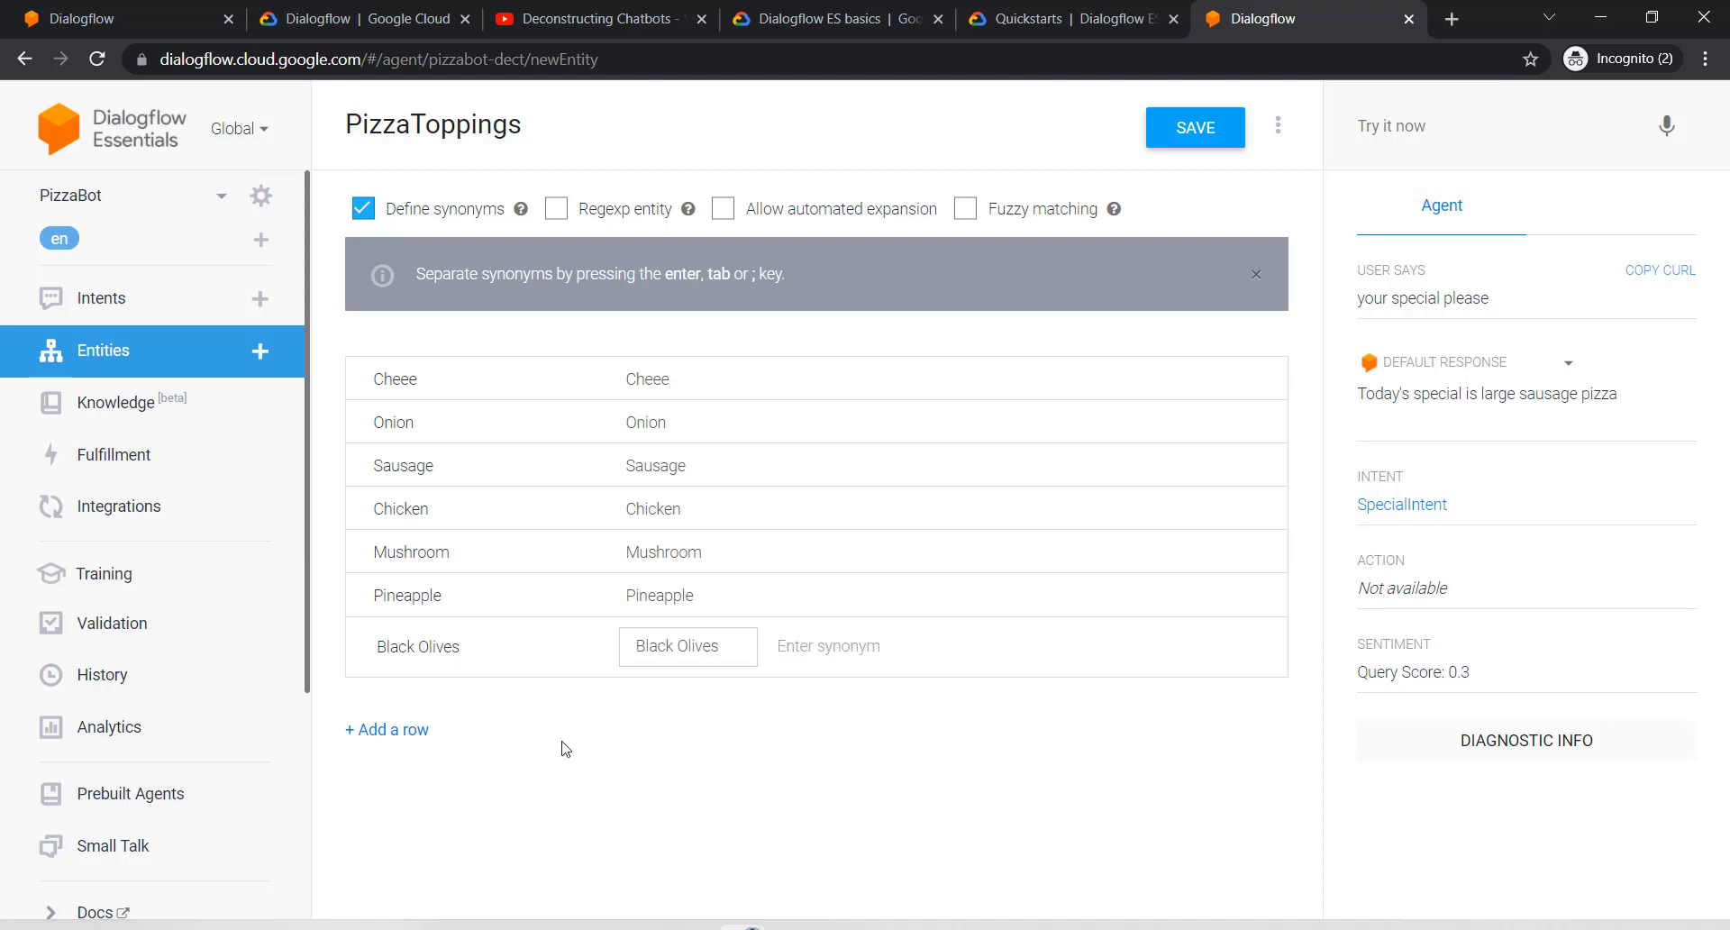
{"action": "left_click", "coordinate": [1195, 135]}
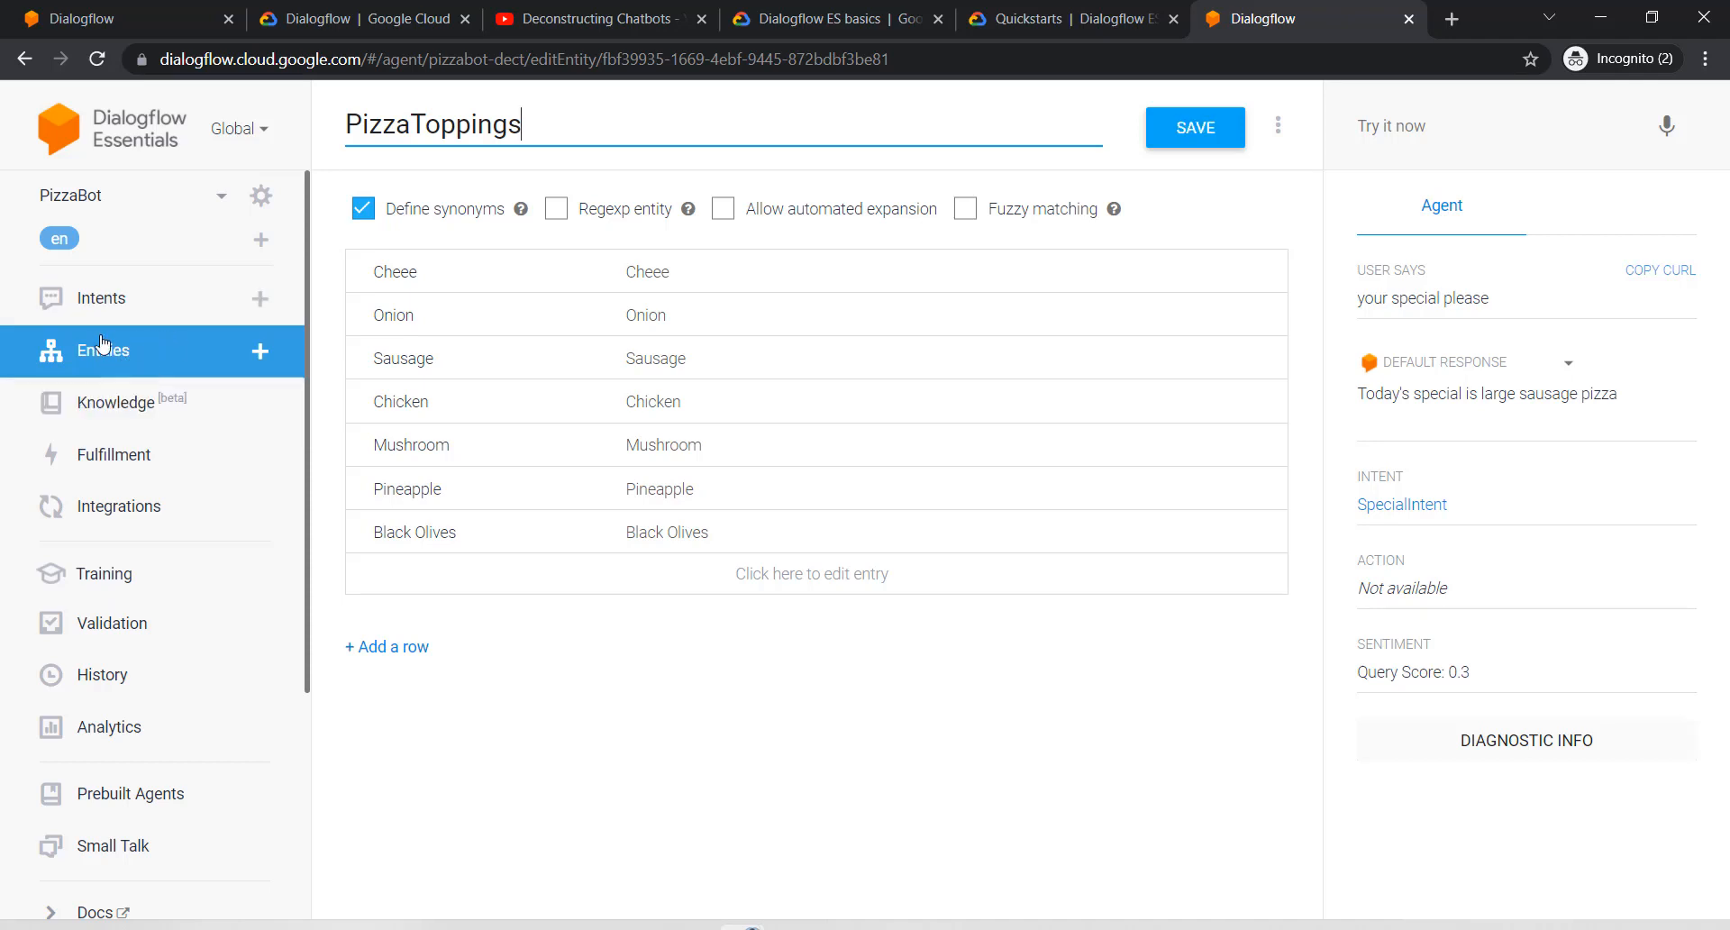
Step: Add the training phrase "I want a large pizza" to the OrderPizza intent
{"action": "left_click", "coordinate": [159, 300]}
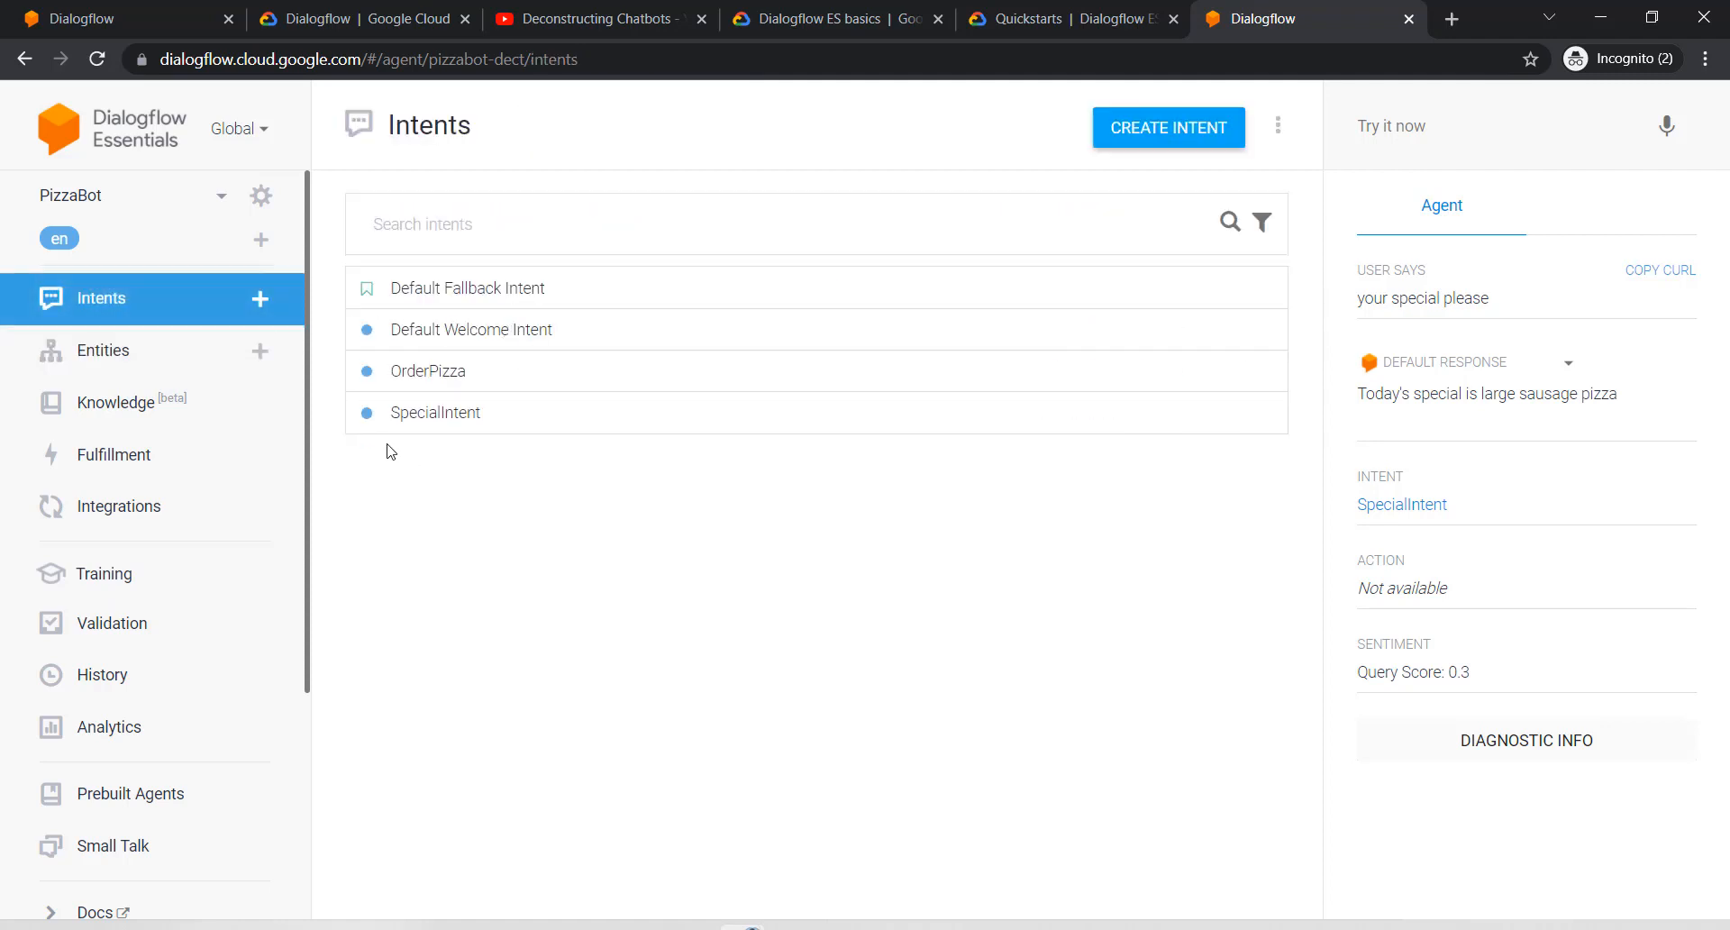
{"action": "left_click", "coordinate": [436, 377]}
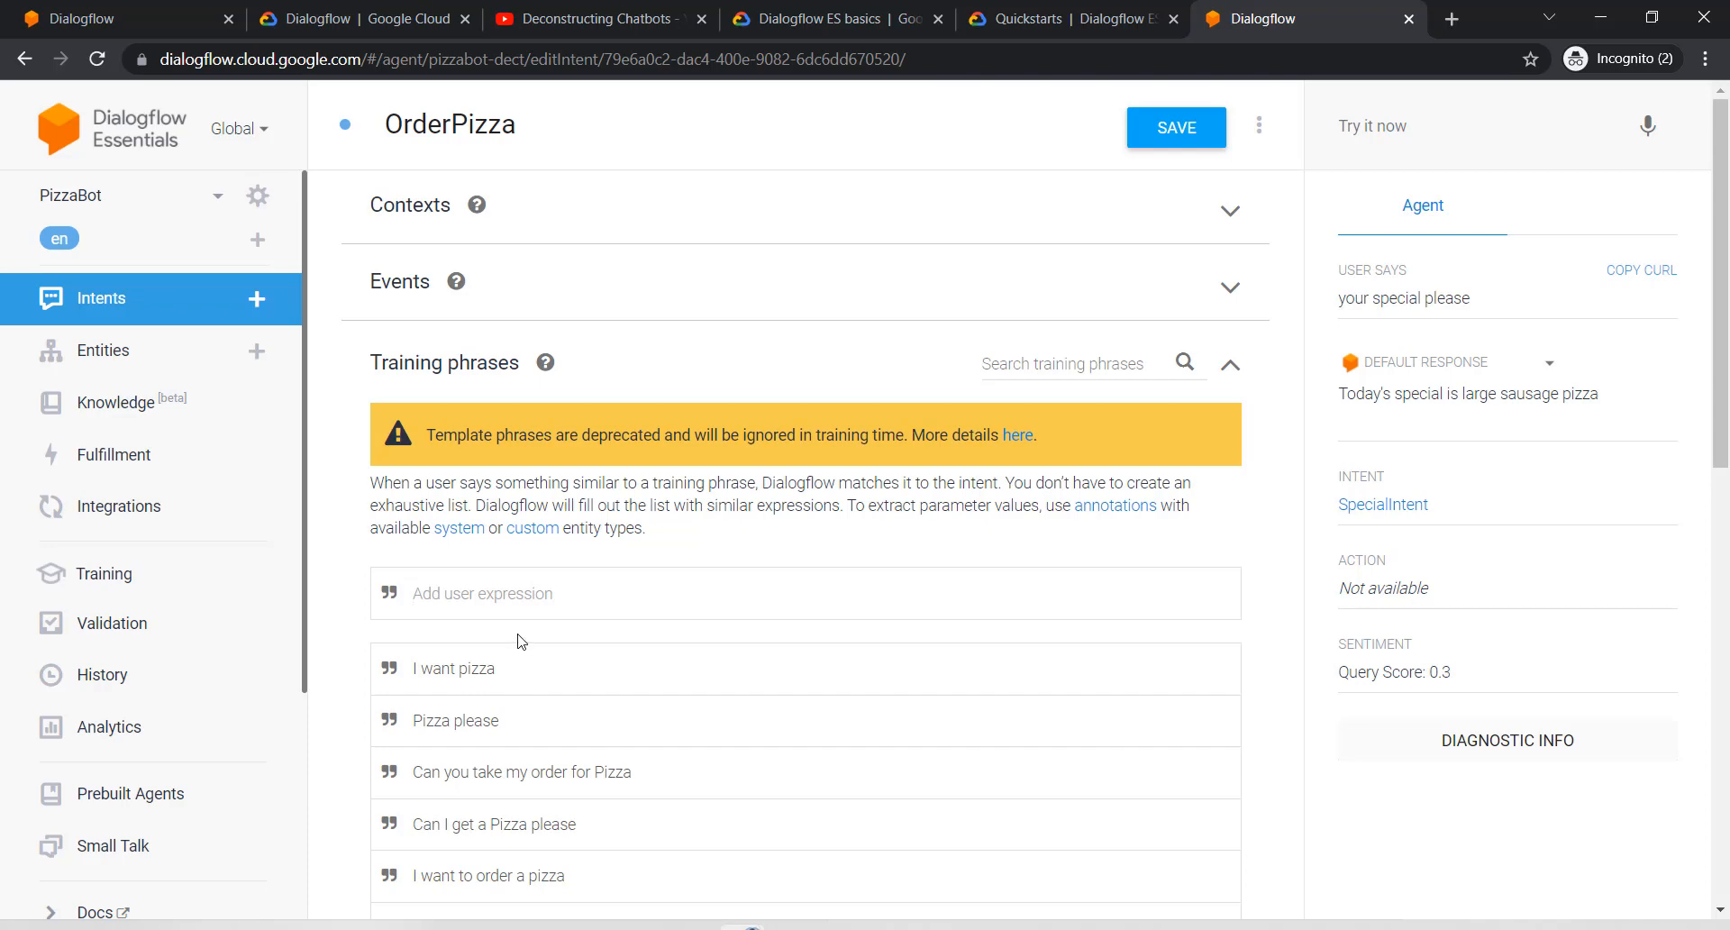
{"action": "left_click", "coordinate": [522, 586]}
{"action": "type", "text": "I want a large pizza"}
{"action": "key", "text": "Return"}
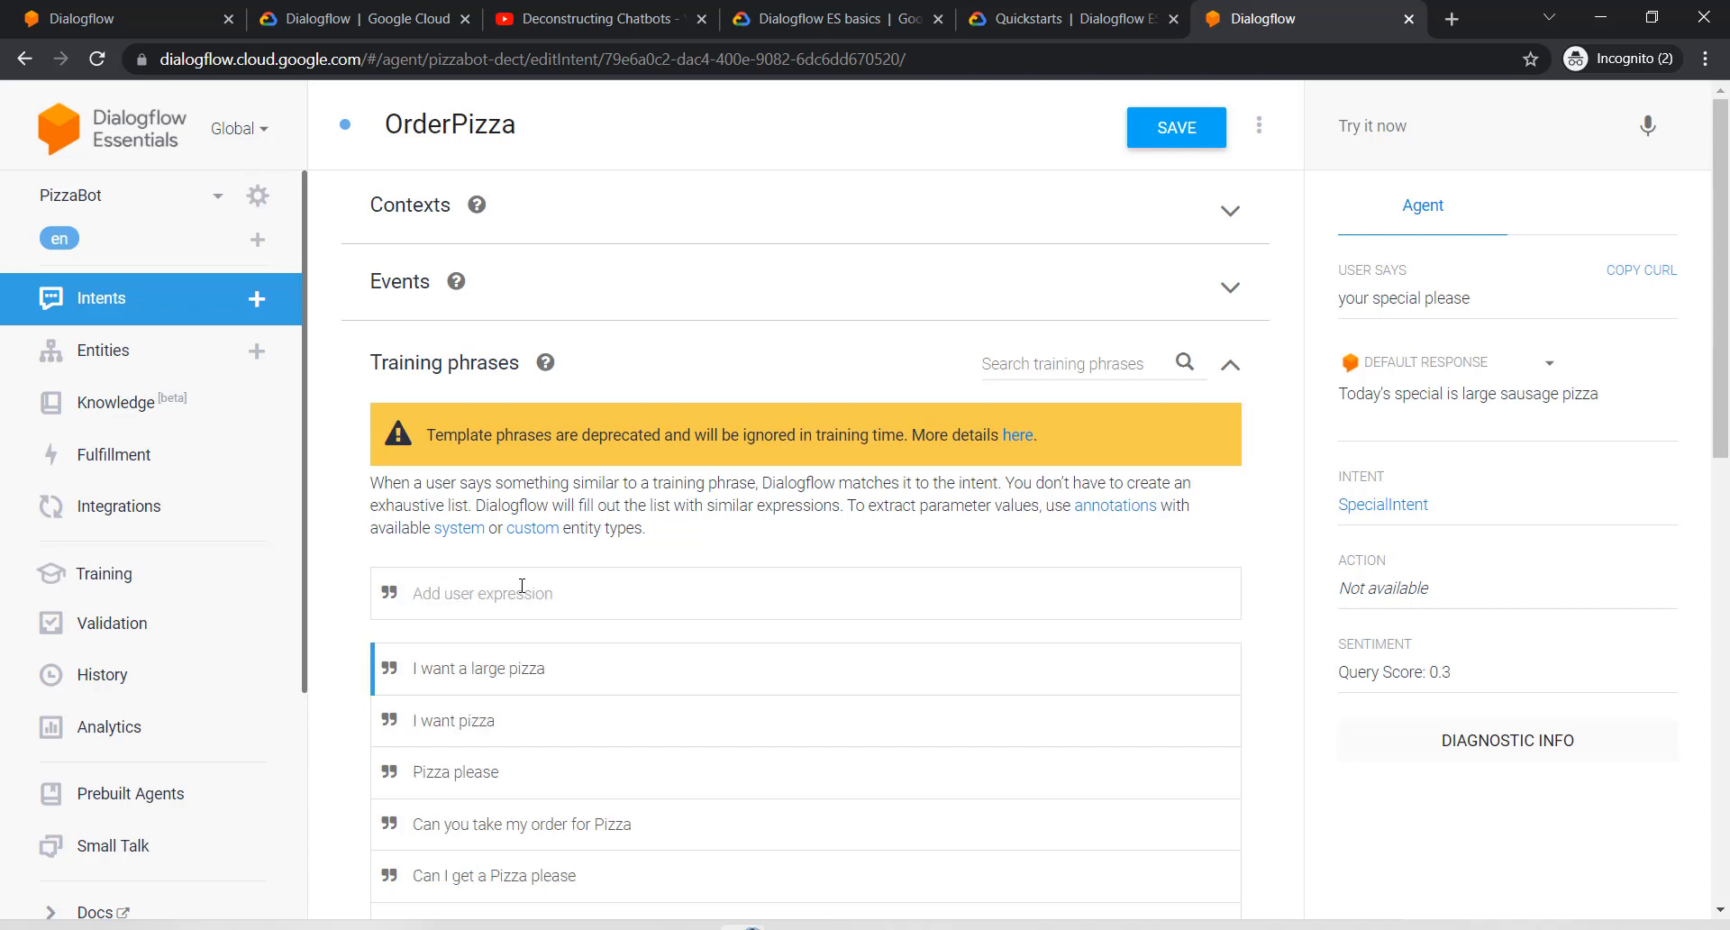
{"action": "scroll", "coordinate": [649, 568], "scroll_direction": "down", "scroll_amount": 3}
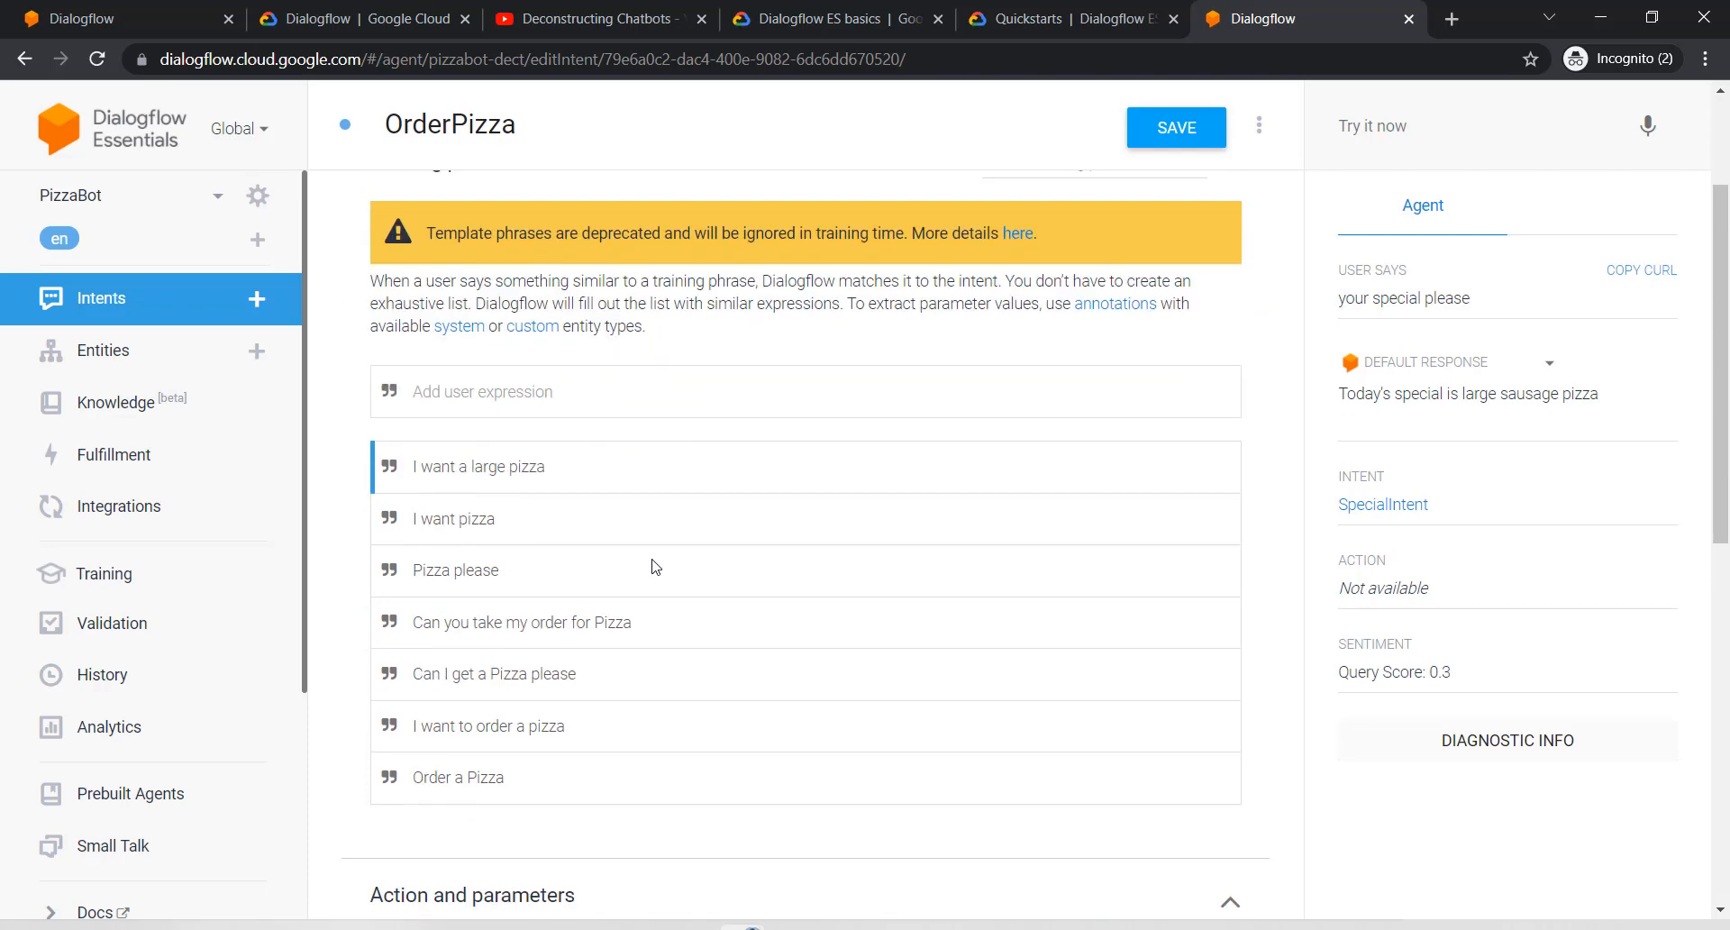
{"action": "scroll", "coordinate": [618, 479], "scroll_direction": "down", "scroll_amount": 4}
{"action": "scroll", "coordinate": [619, 478], "scroll_direction": "up", "scroll_amount": 4}
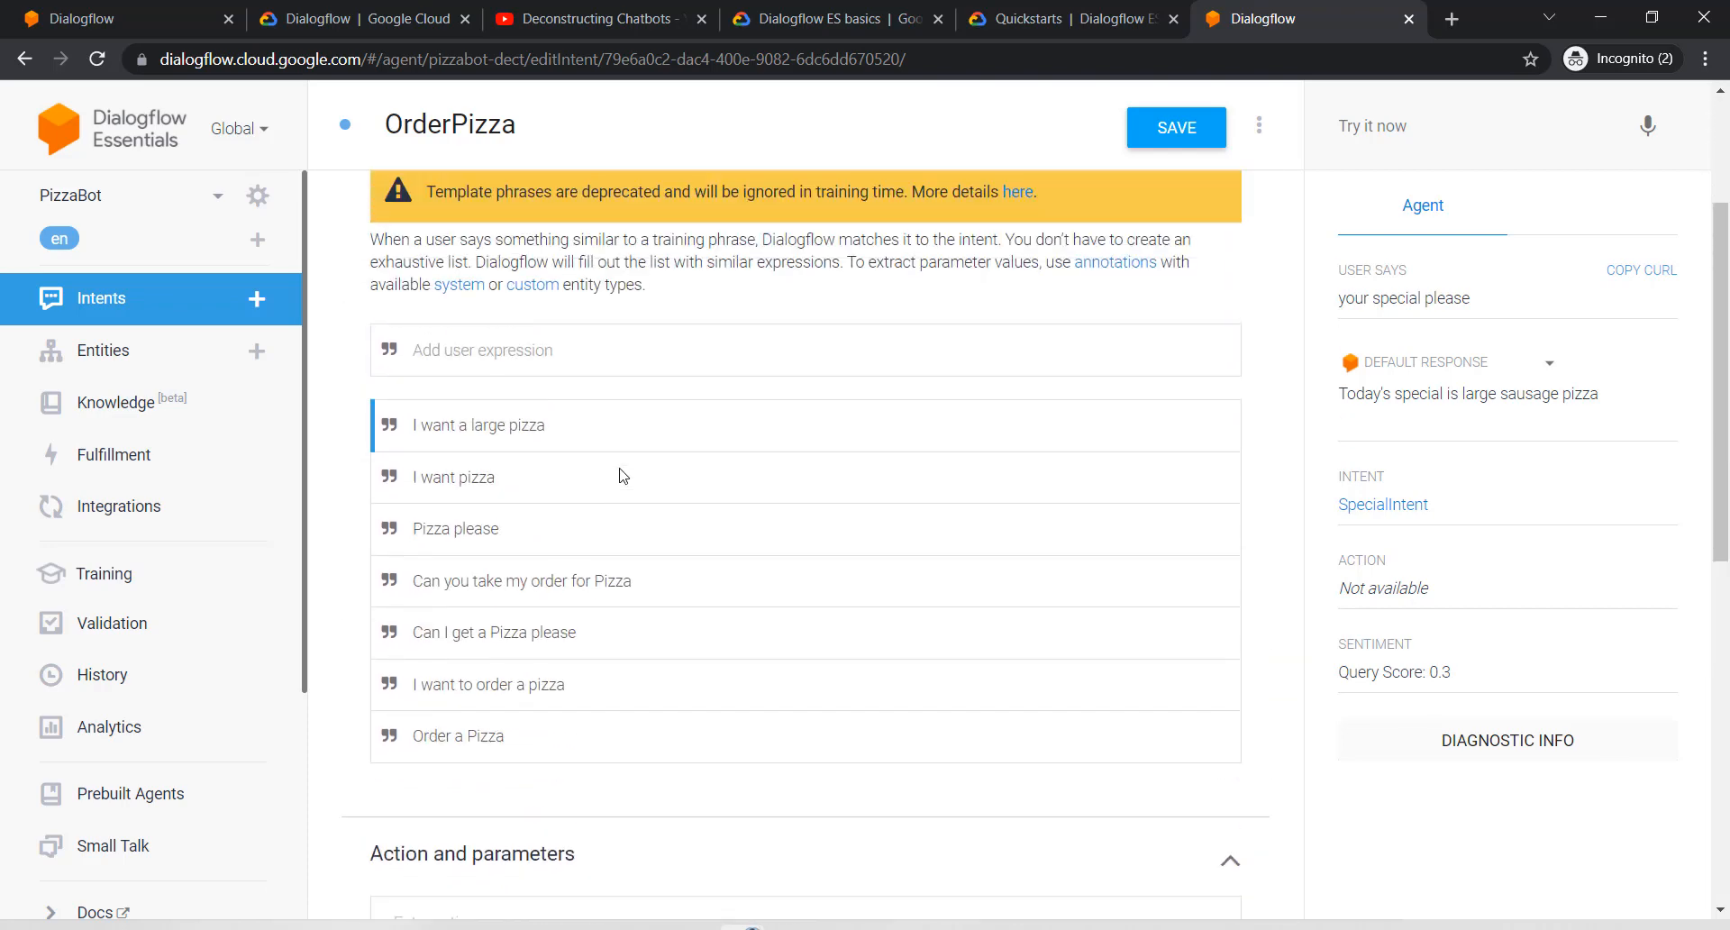
{"action": "double_click", "coordinate": [484, 445]}
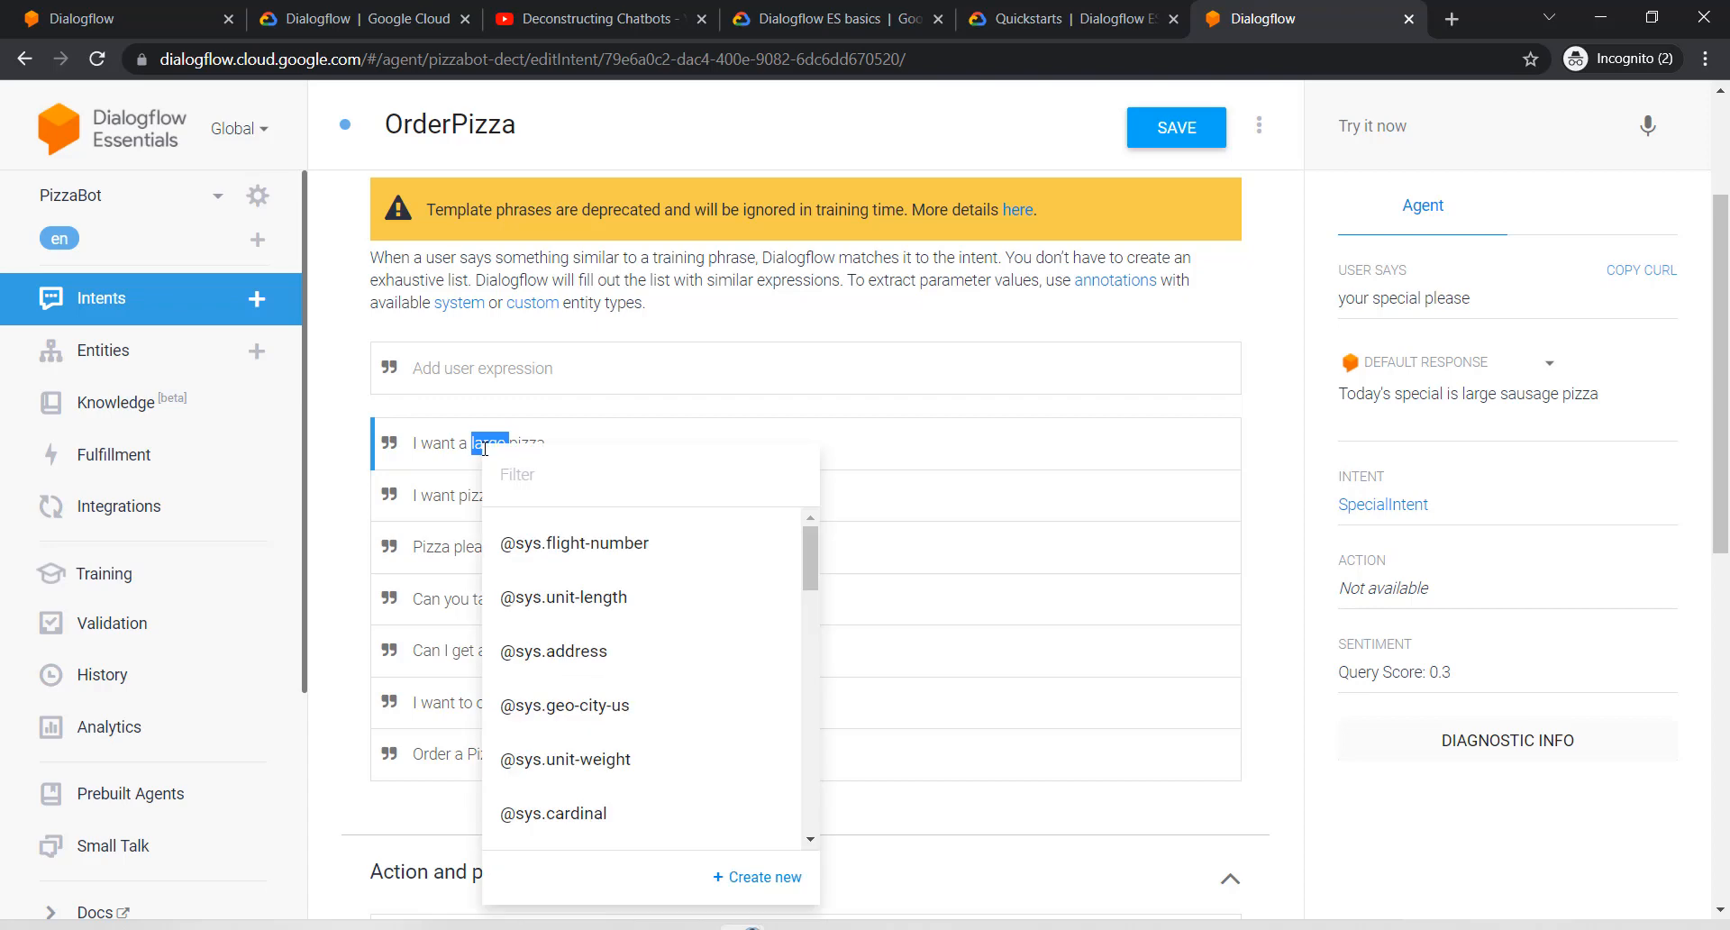
{"action": "left_click", "coordinate": [519, 477]}
{"action": "type", "text": "pizz"}
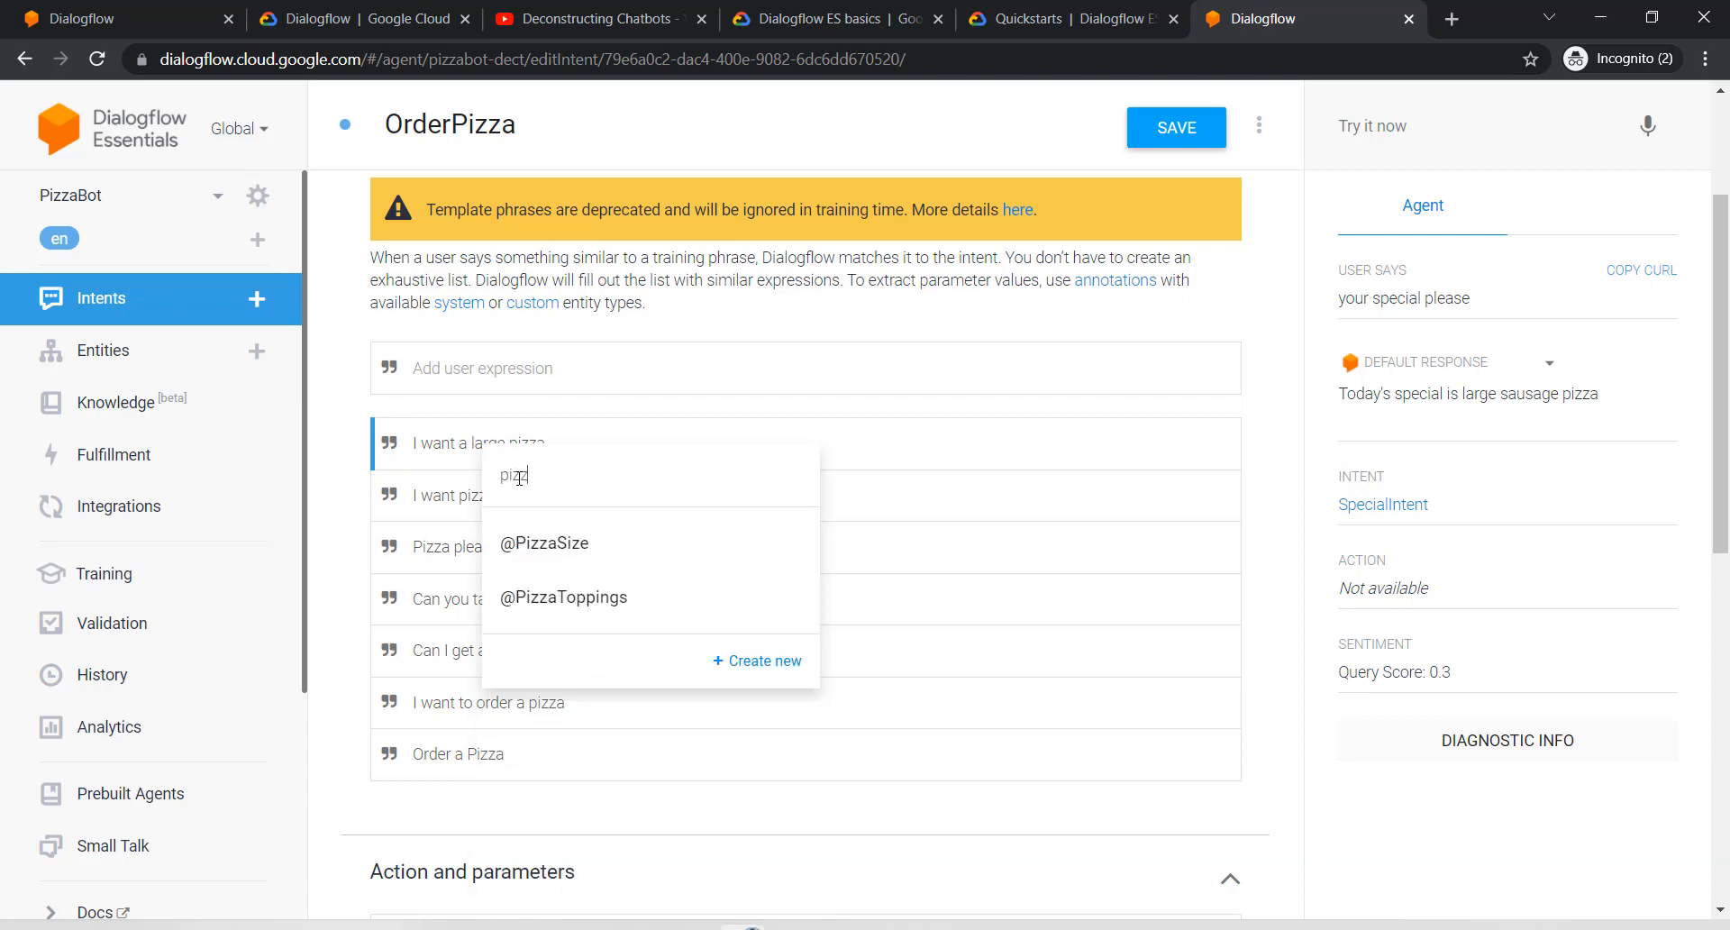
{"action": "left_click", "coordinate": [538, 543]}
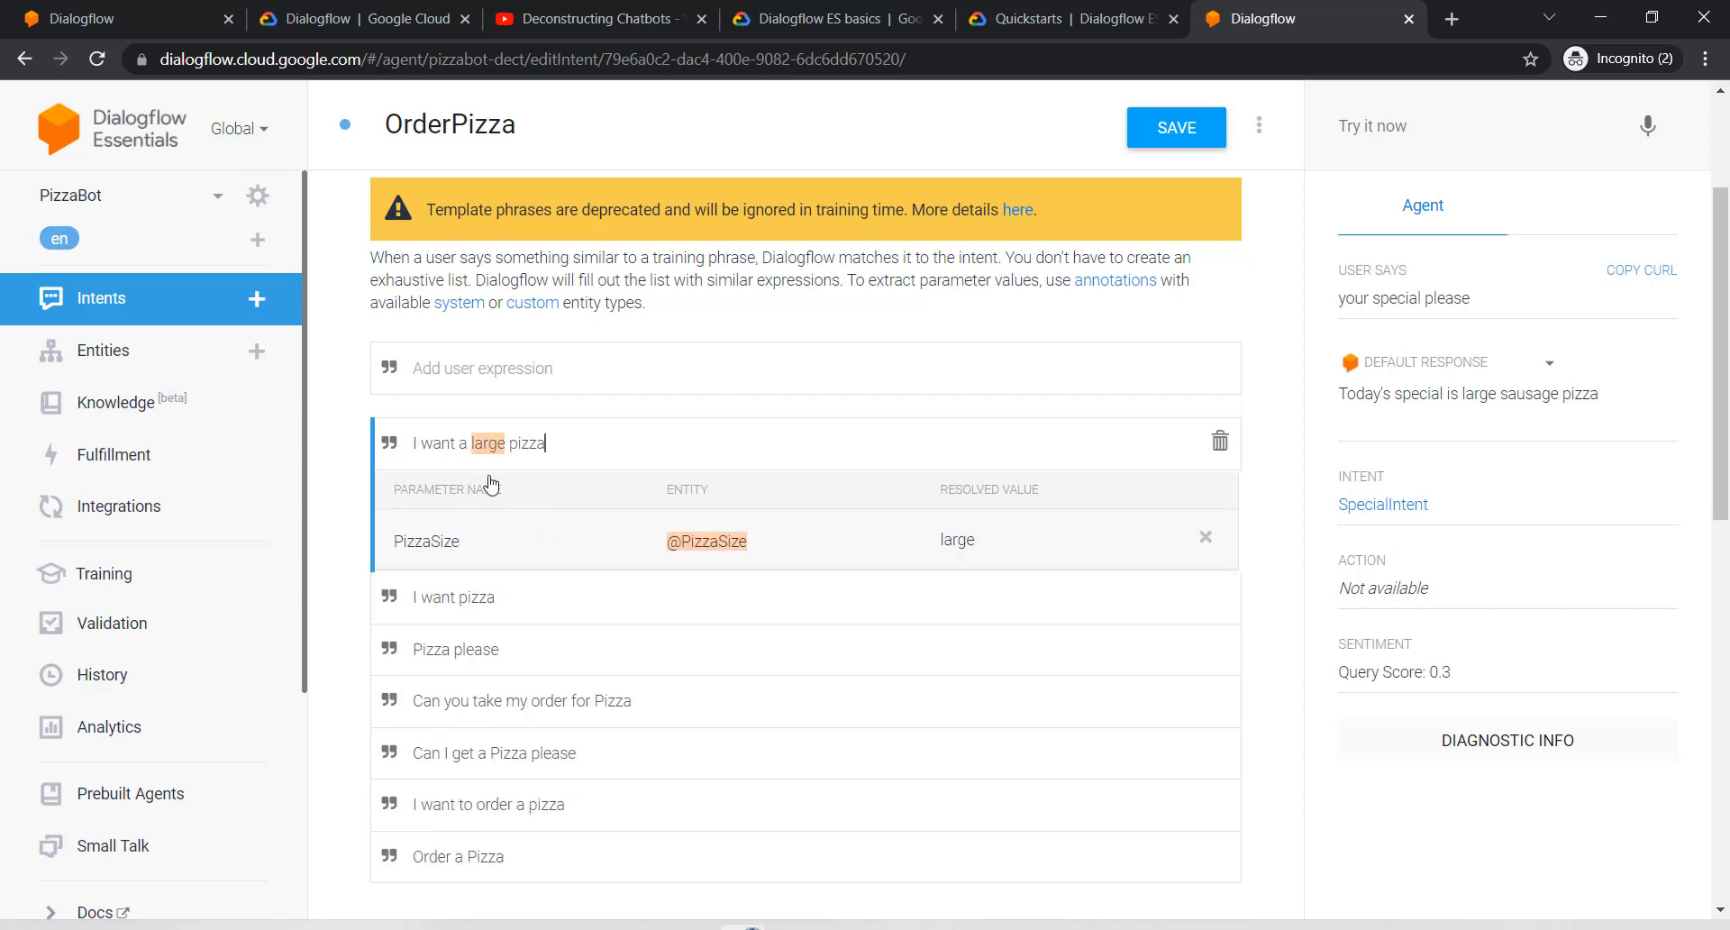
Step: Make the PizzaSize parameter of the OrderPizza intent required
{"action": "scroll", "coordinate": [645, 521], "scroll_direction": "down", "scroll_amount": 5}
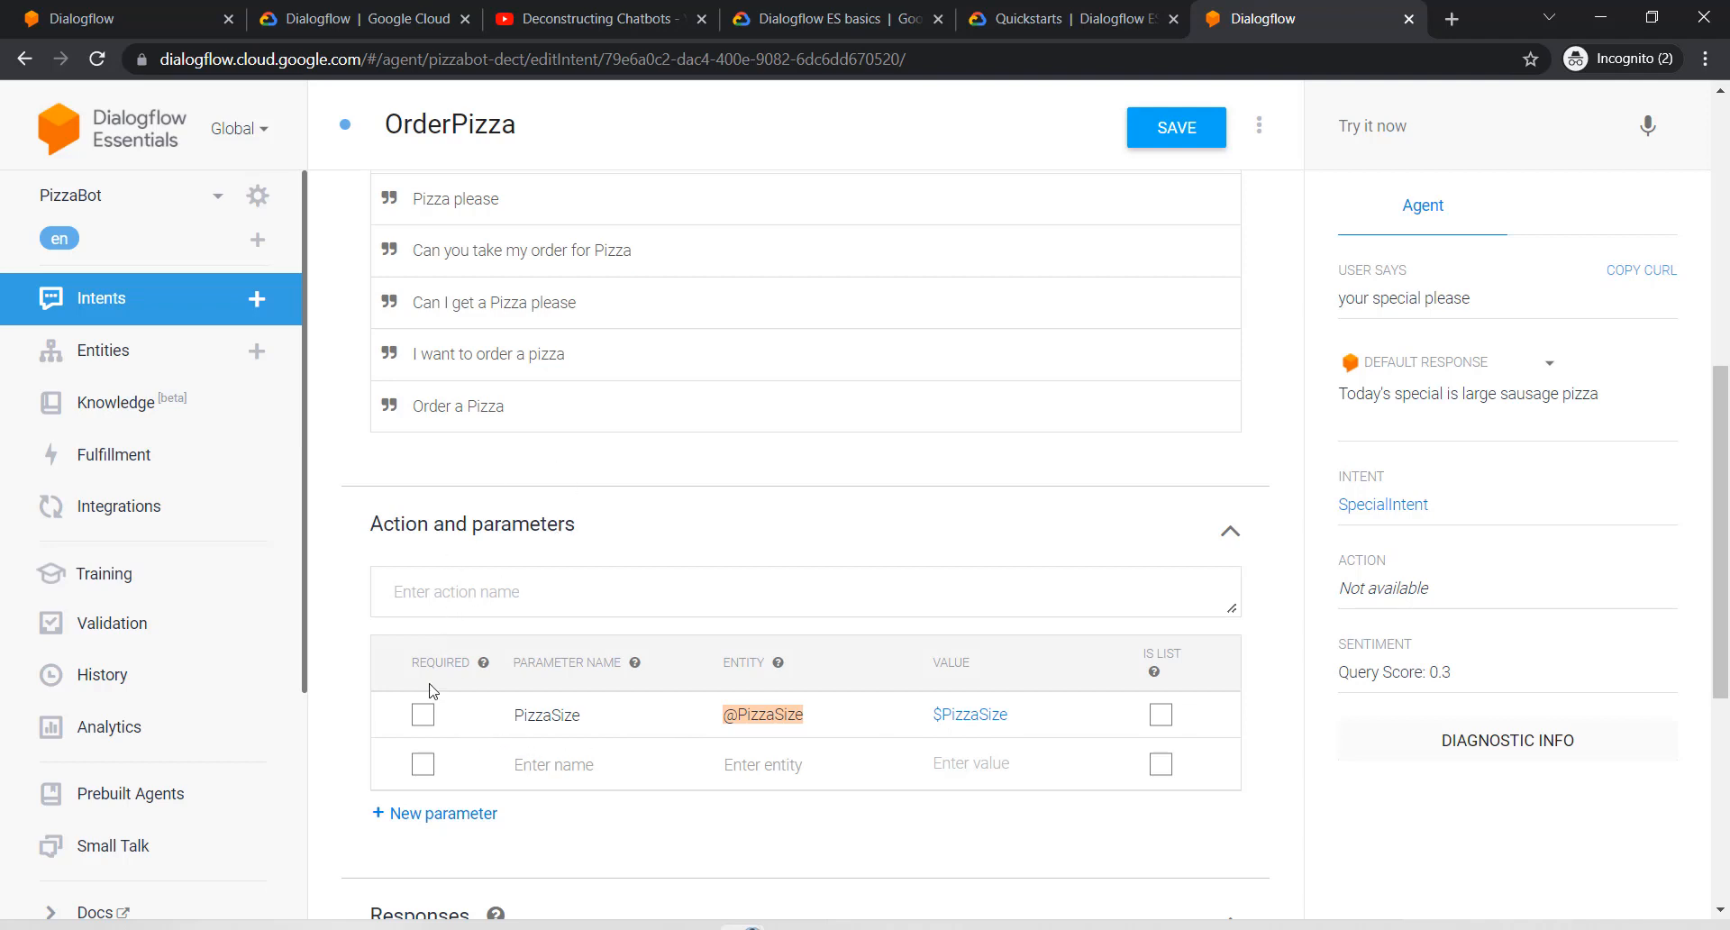
{"action": "left_click", "coordinate": [423, 715]}
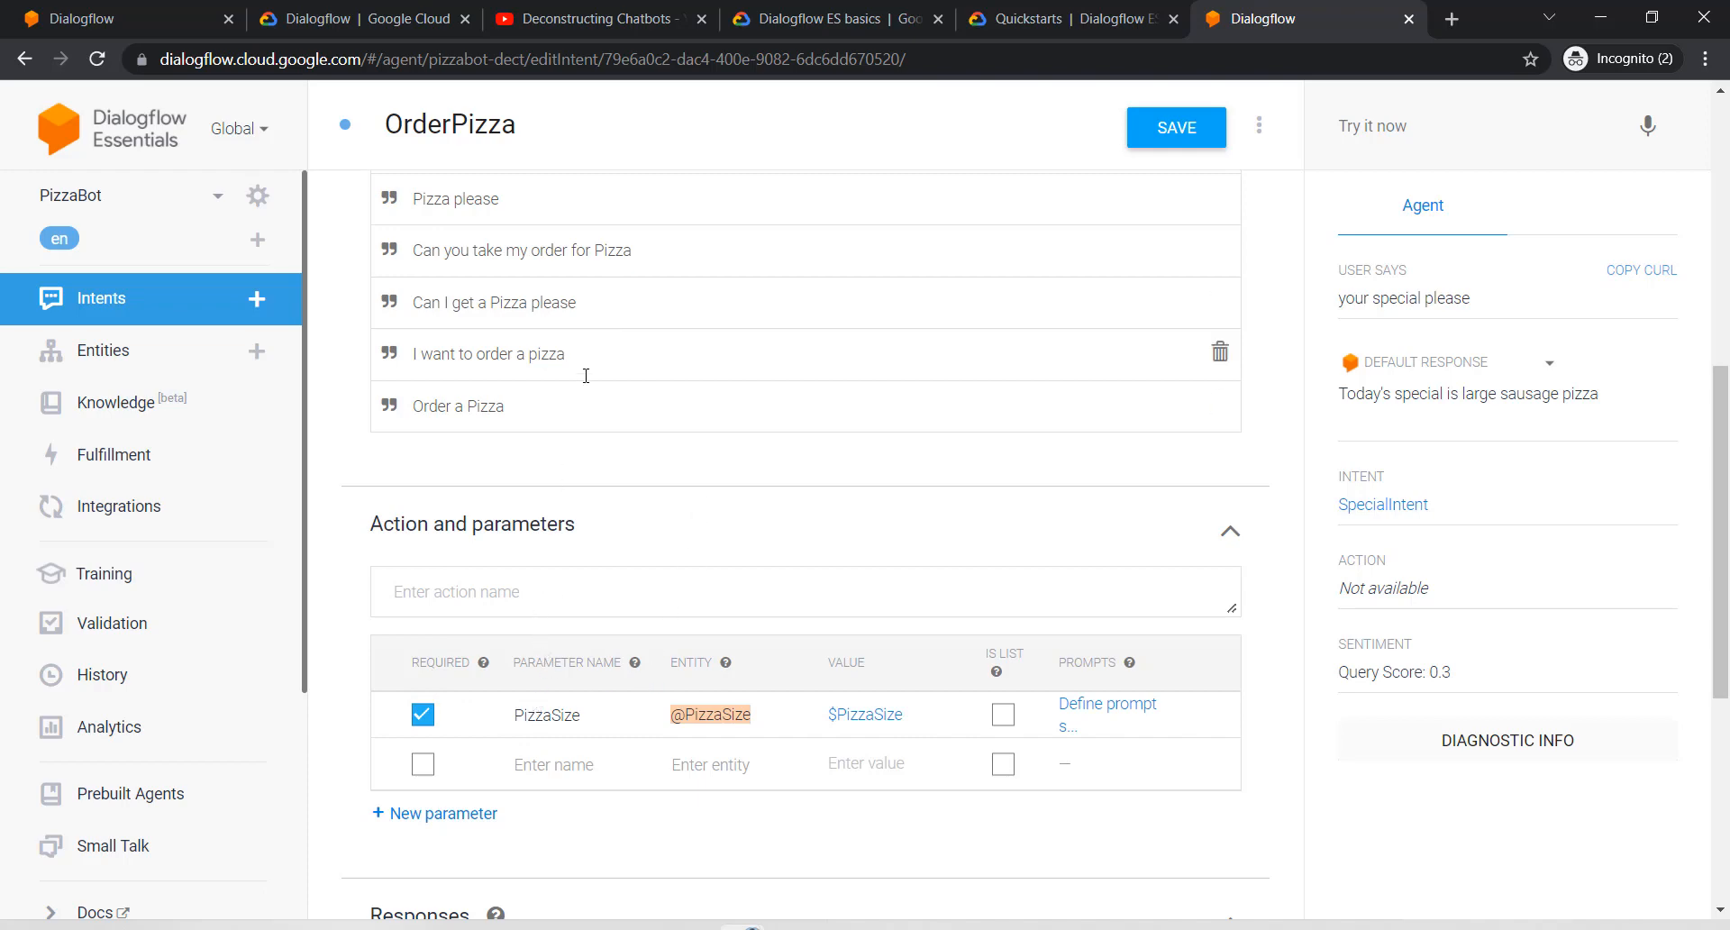
{"action": "scroll", "coordinate": [586, 376], "scroll_direction": "up", "scroll_amount": 3}
{"action": "scroll", "coordinate": [709, 450], "scroll_direction": "down", "scroll_amount": 5}
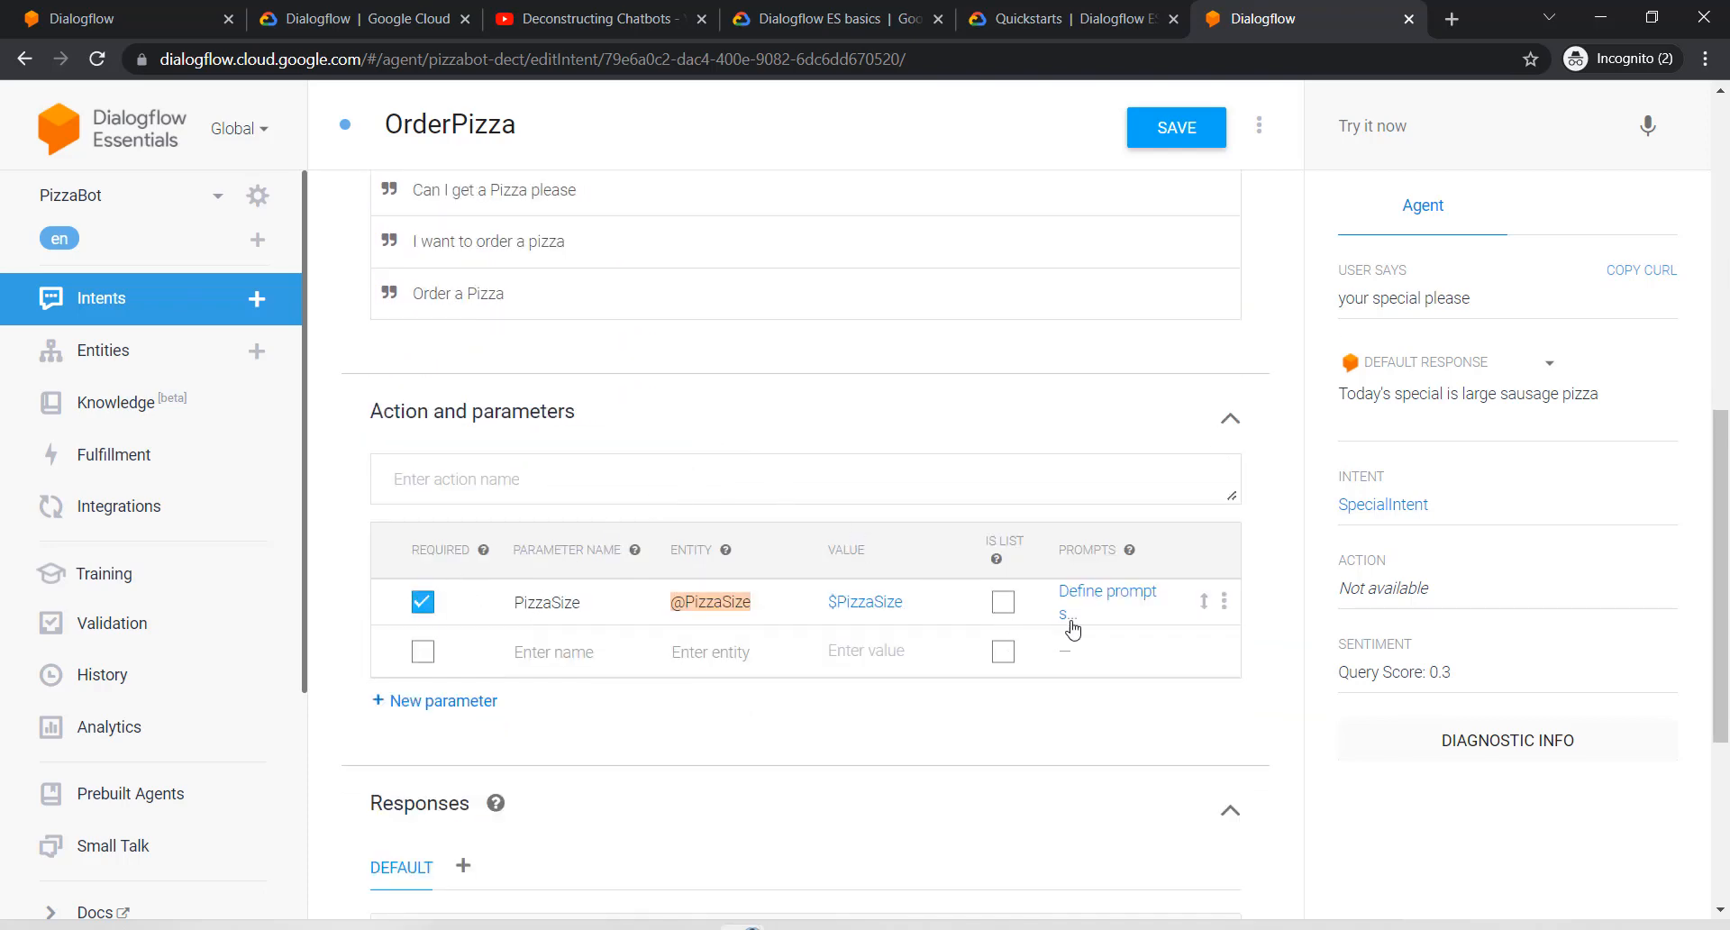
Step: Define the first prompt for the PizzaSize parameter as "What size of pizza shall I order for you?"
{"action": "left_click", "coordinate": [1093, 602]}
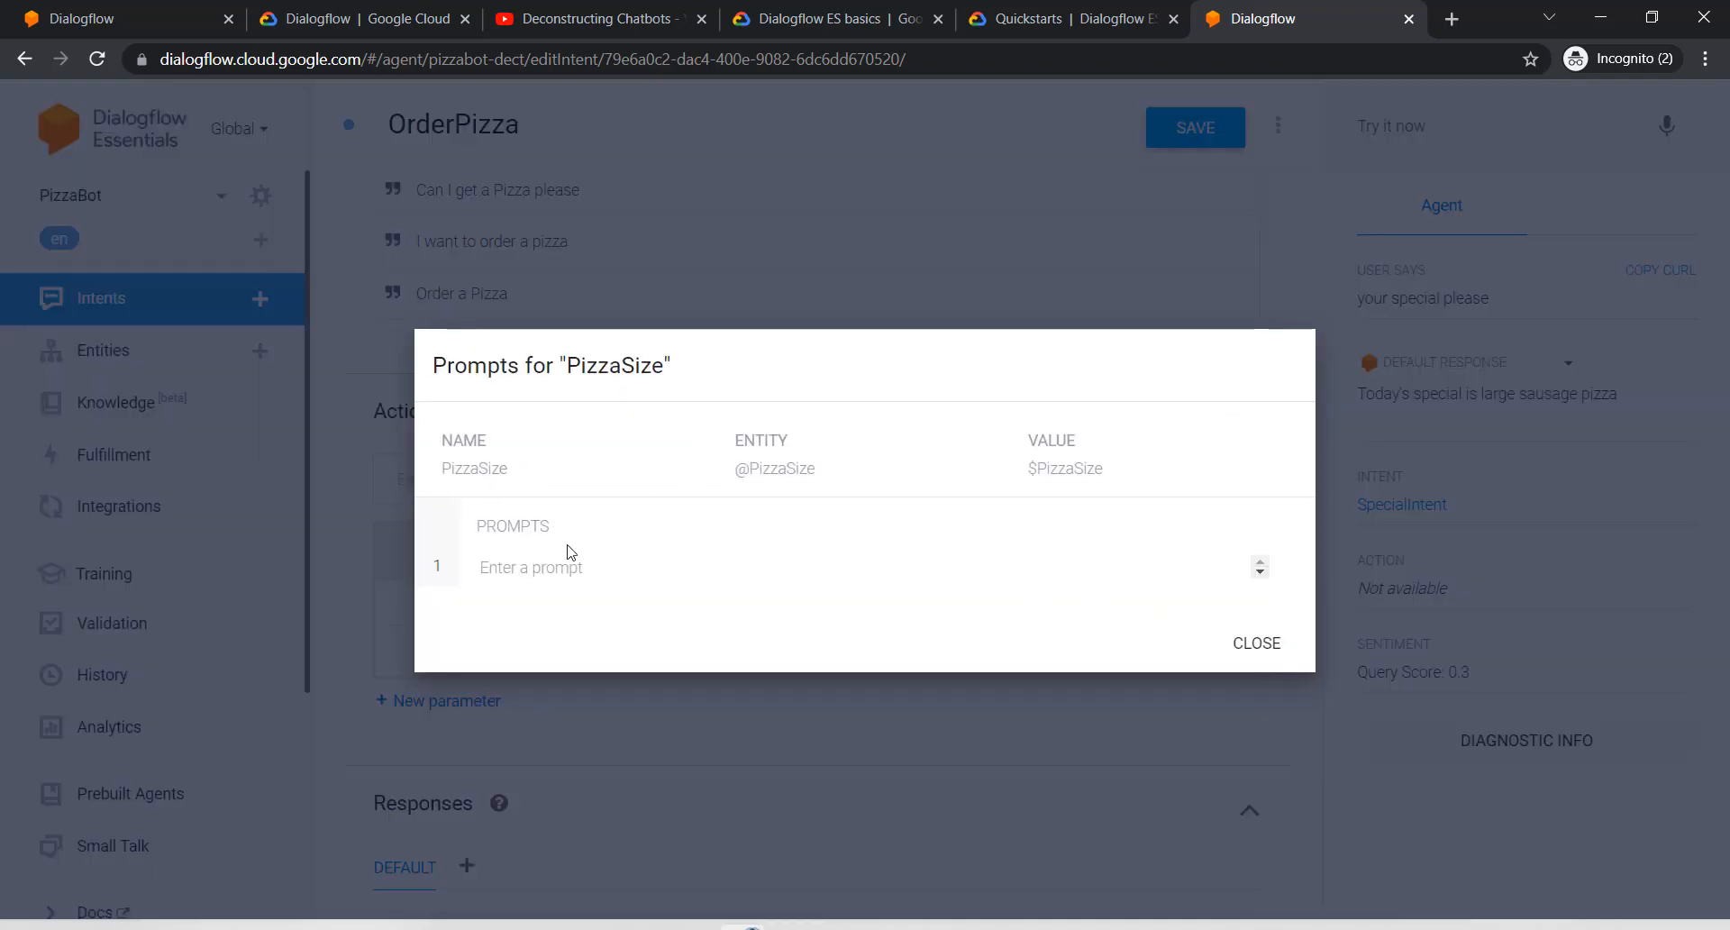
{"action": "left_click", "coordinate": [548, 569]}
{"action": "type", "text": "What"}
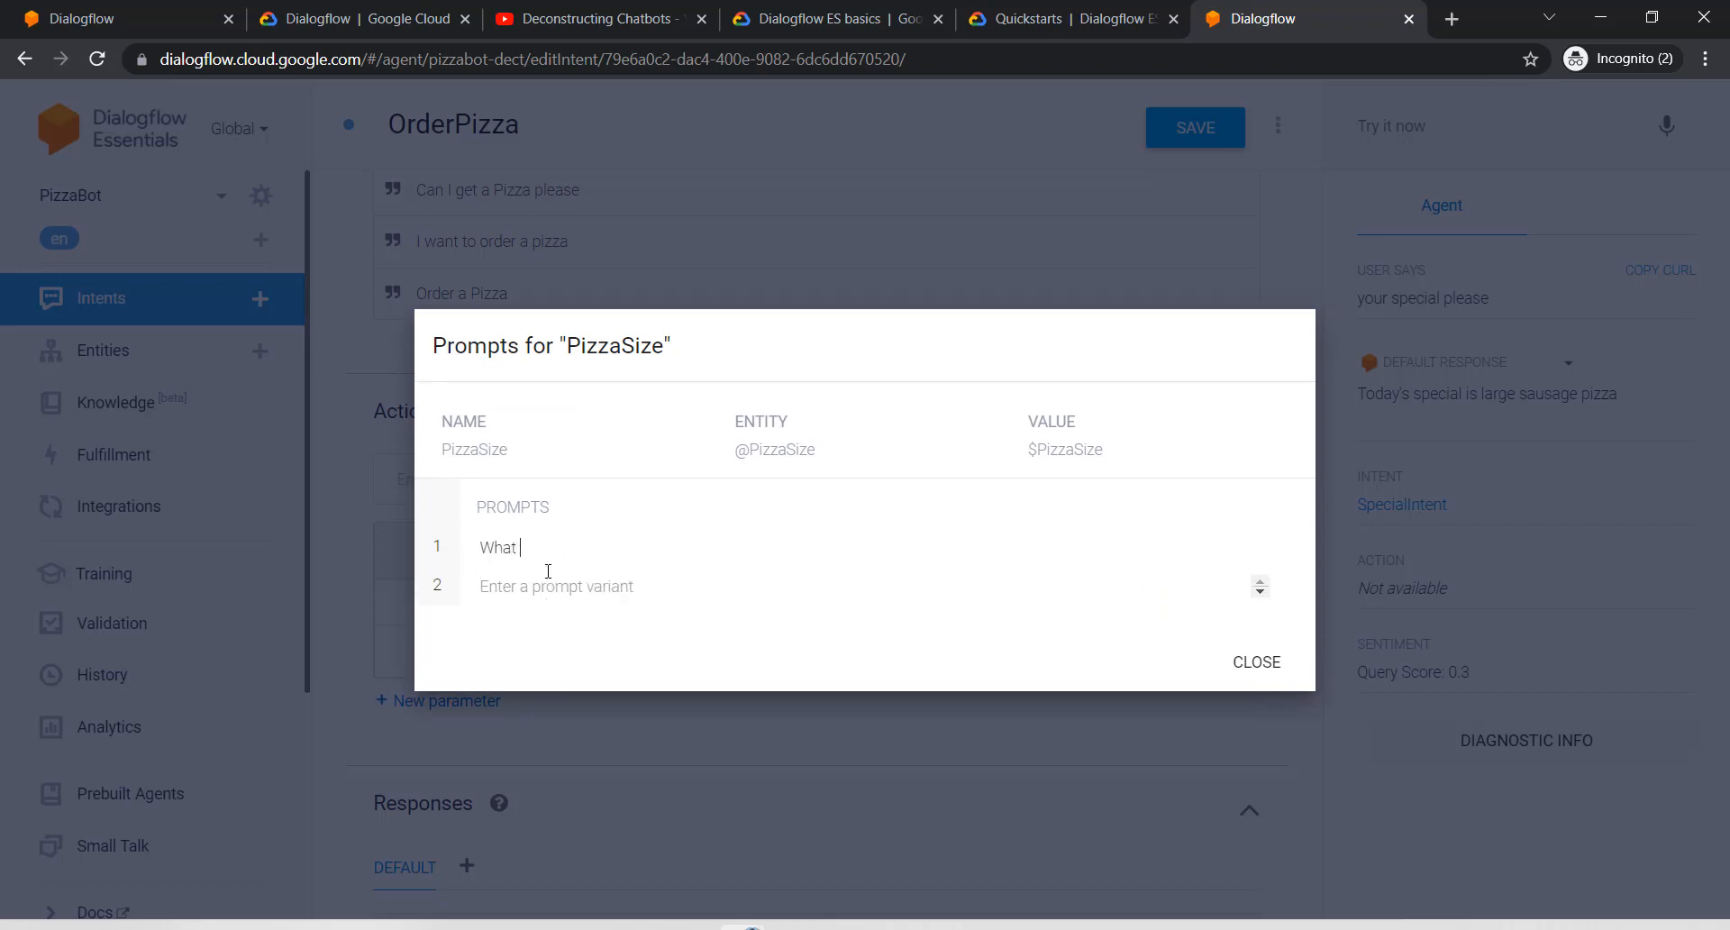
{"action": "type", "text": " six"}
{"action": "type", "text": "ze of piz"}
{"action": "type", "text": "za shal"}
{"action": "type", "text": "l I order for"}
{"action": "type", "text": " y"}
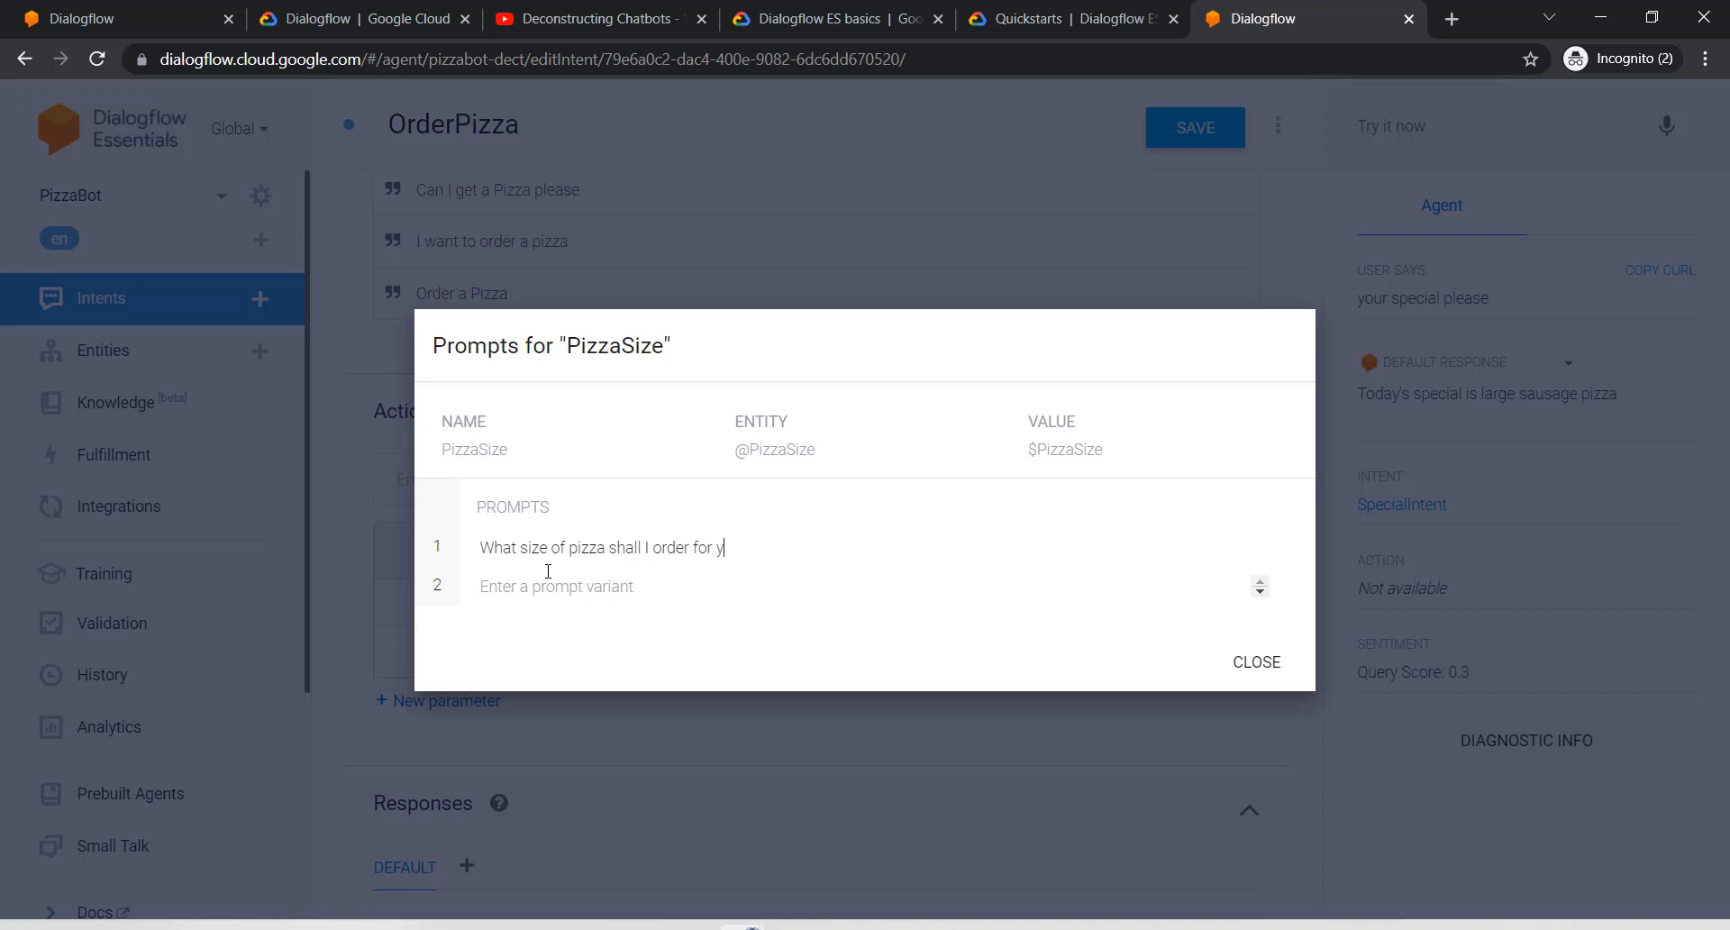
{"action": "type", "text": "ou"}
{"action": "key", "text": "Return"}
Step: Add the prompt variant "Can you please specify pizza size." for PizzaSize and close the prompts dialog
{"action": "type", "text": "Can y"}
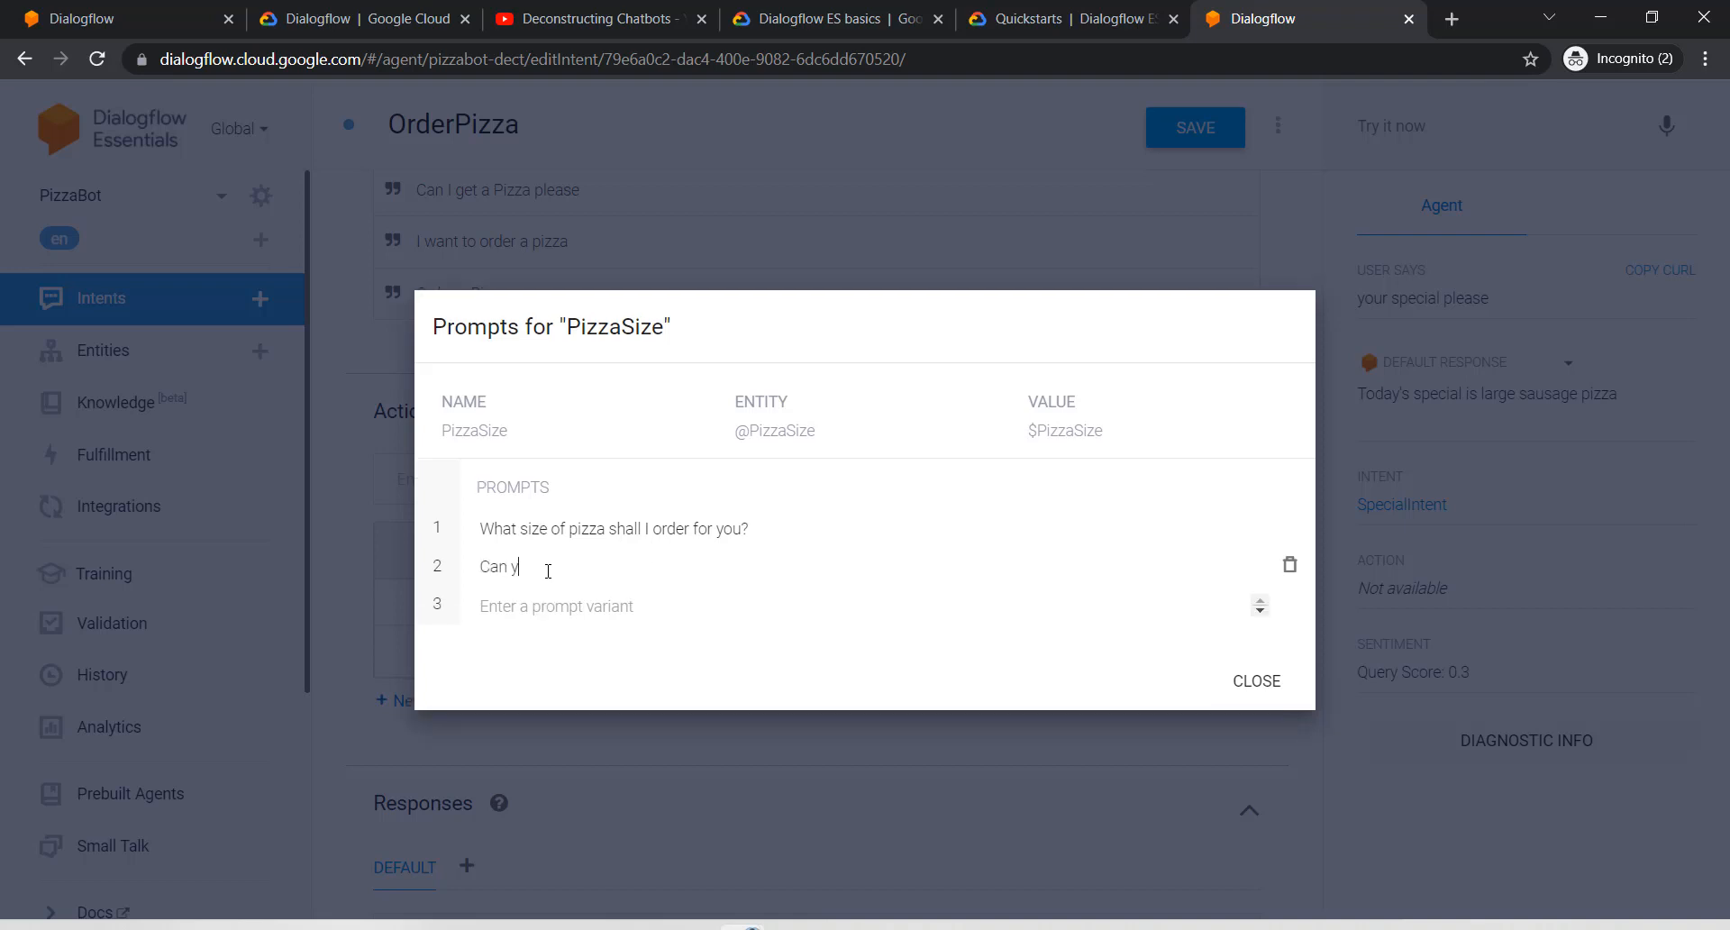
{"action": "type", "text": "ou please specify pizza size."}
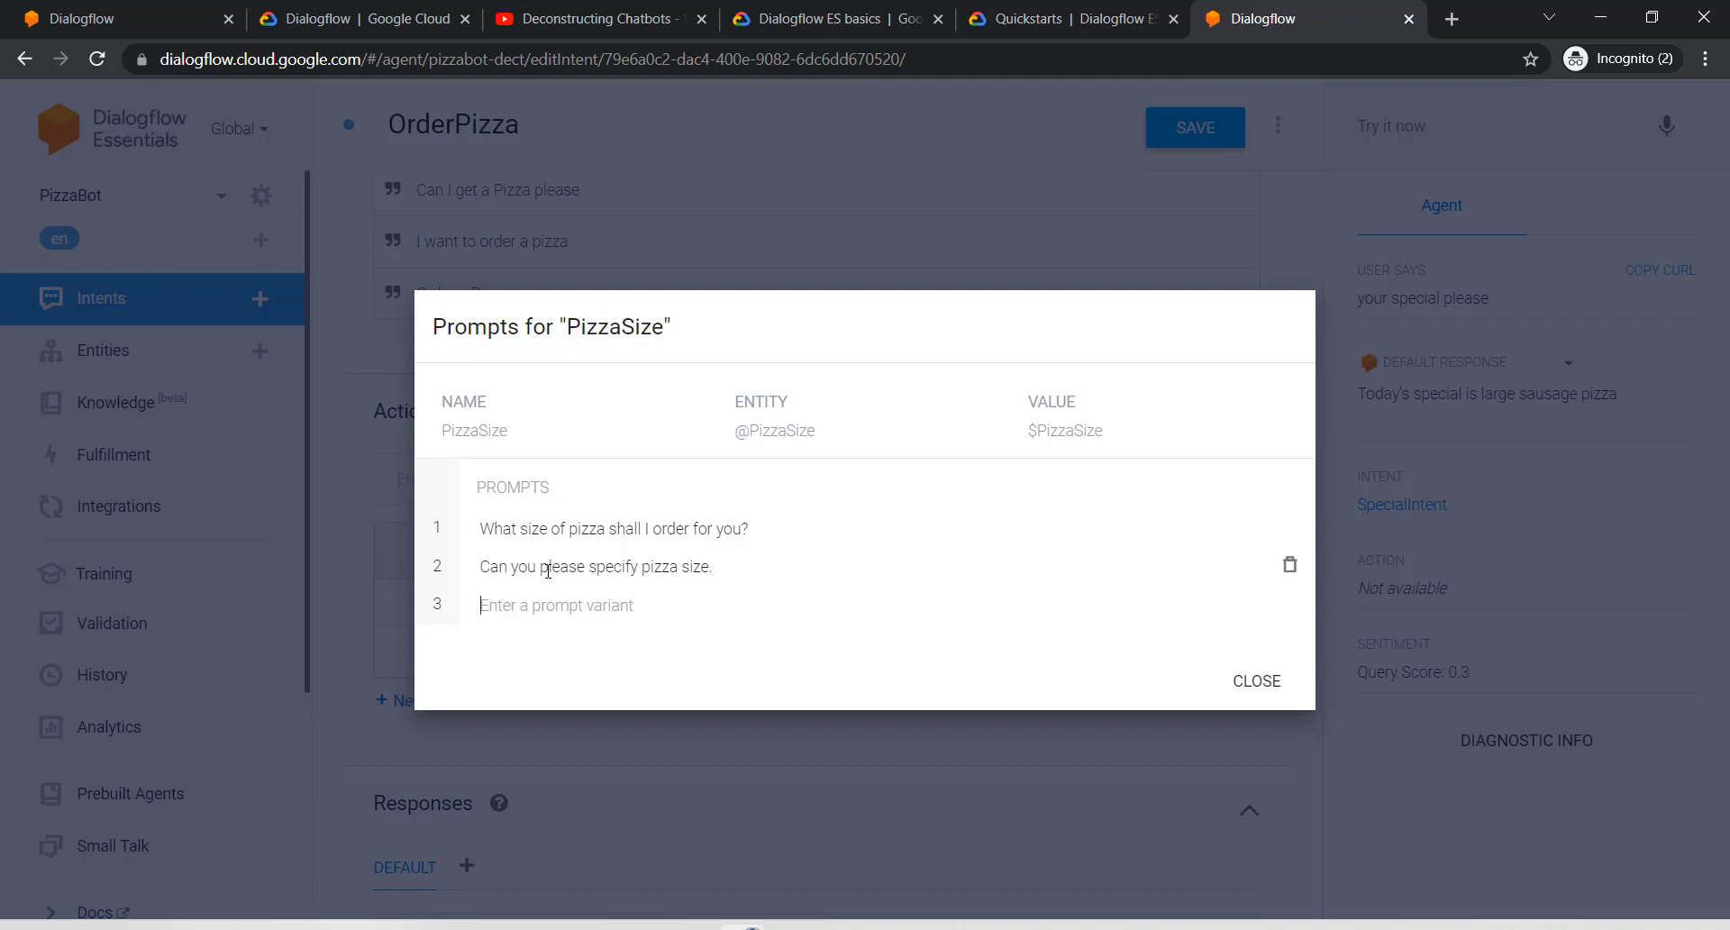
{"action": "left_click", "coordinate": [1244, 681]}
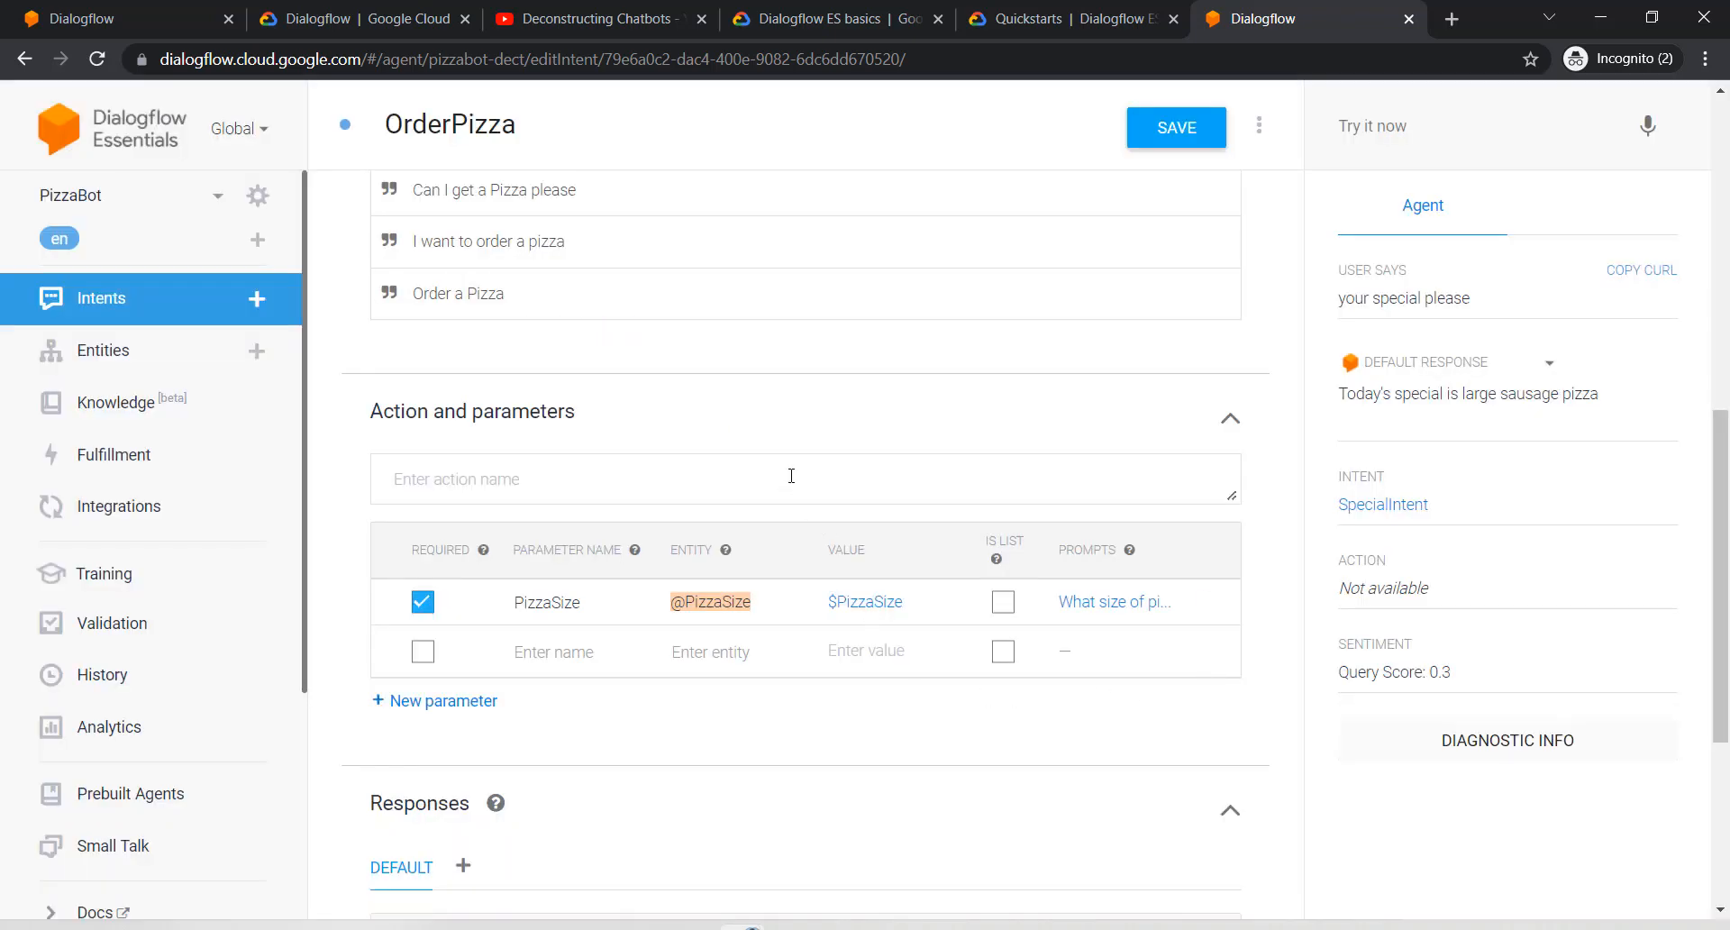
Step: Test the agent with the message "I want pizza" before saving the intent
{"action": "scroll", "coordinate": [779, 463], "scroll_direction": "up", "scroll_amount": 5}
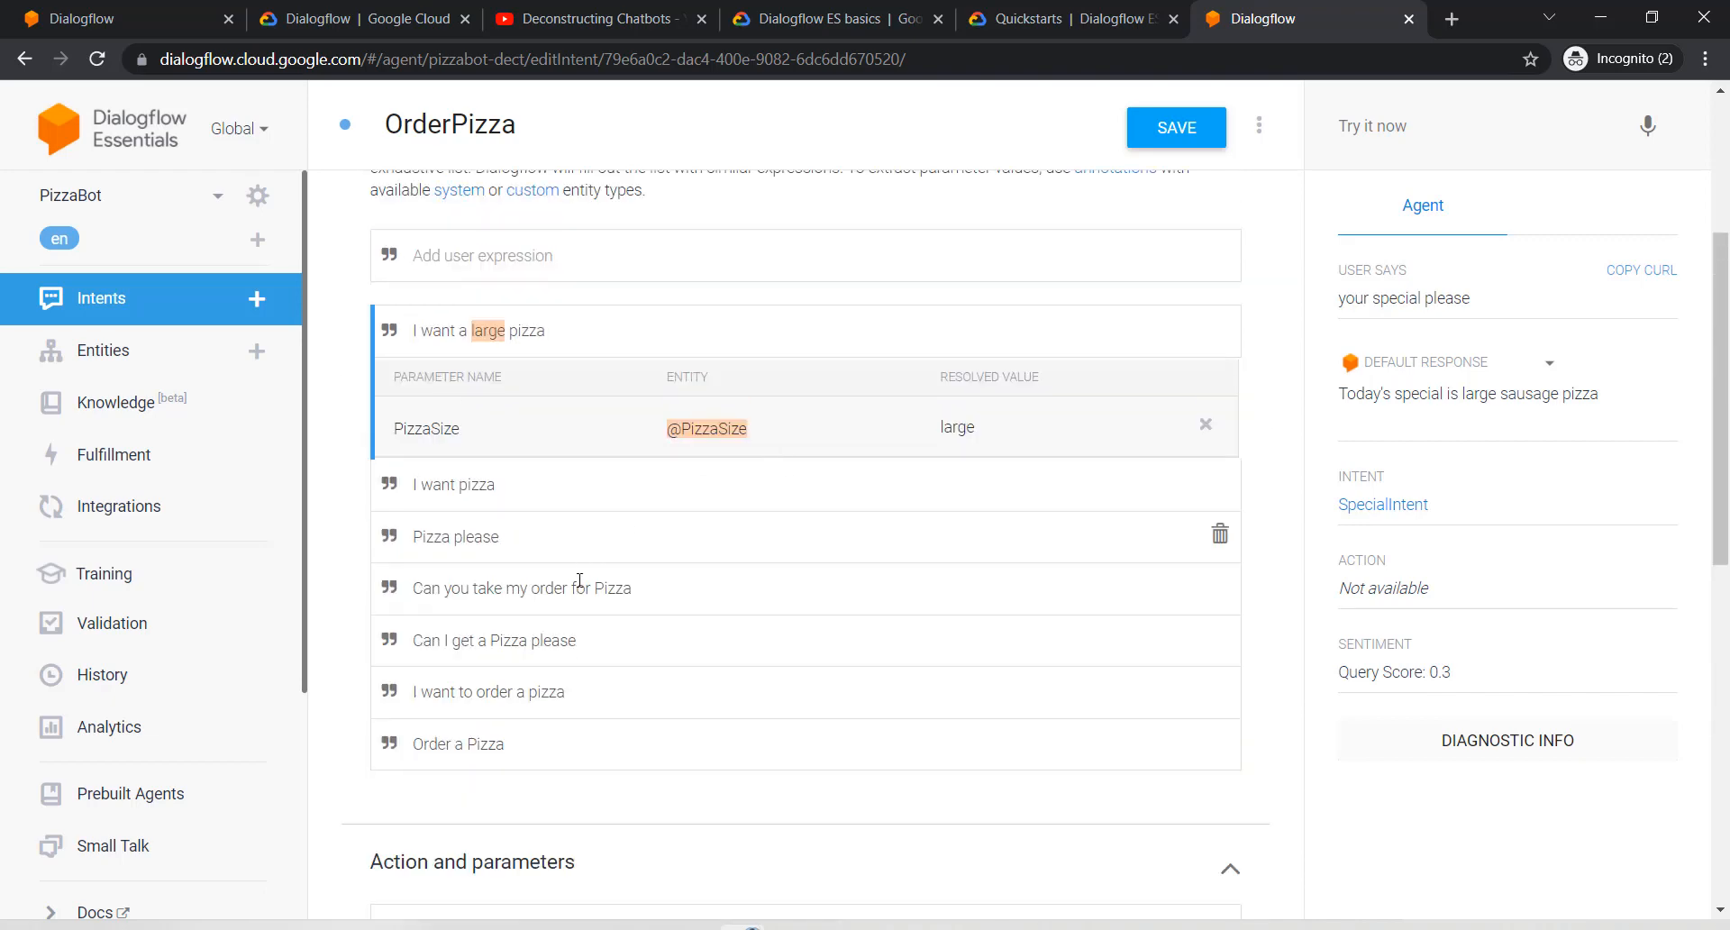
{"action": "scroll", "coordinate": [541, 494], "scroll_direction": "down", "scroll_amount": 6}
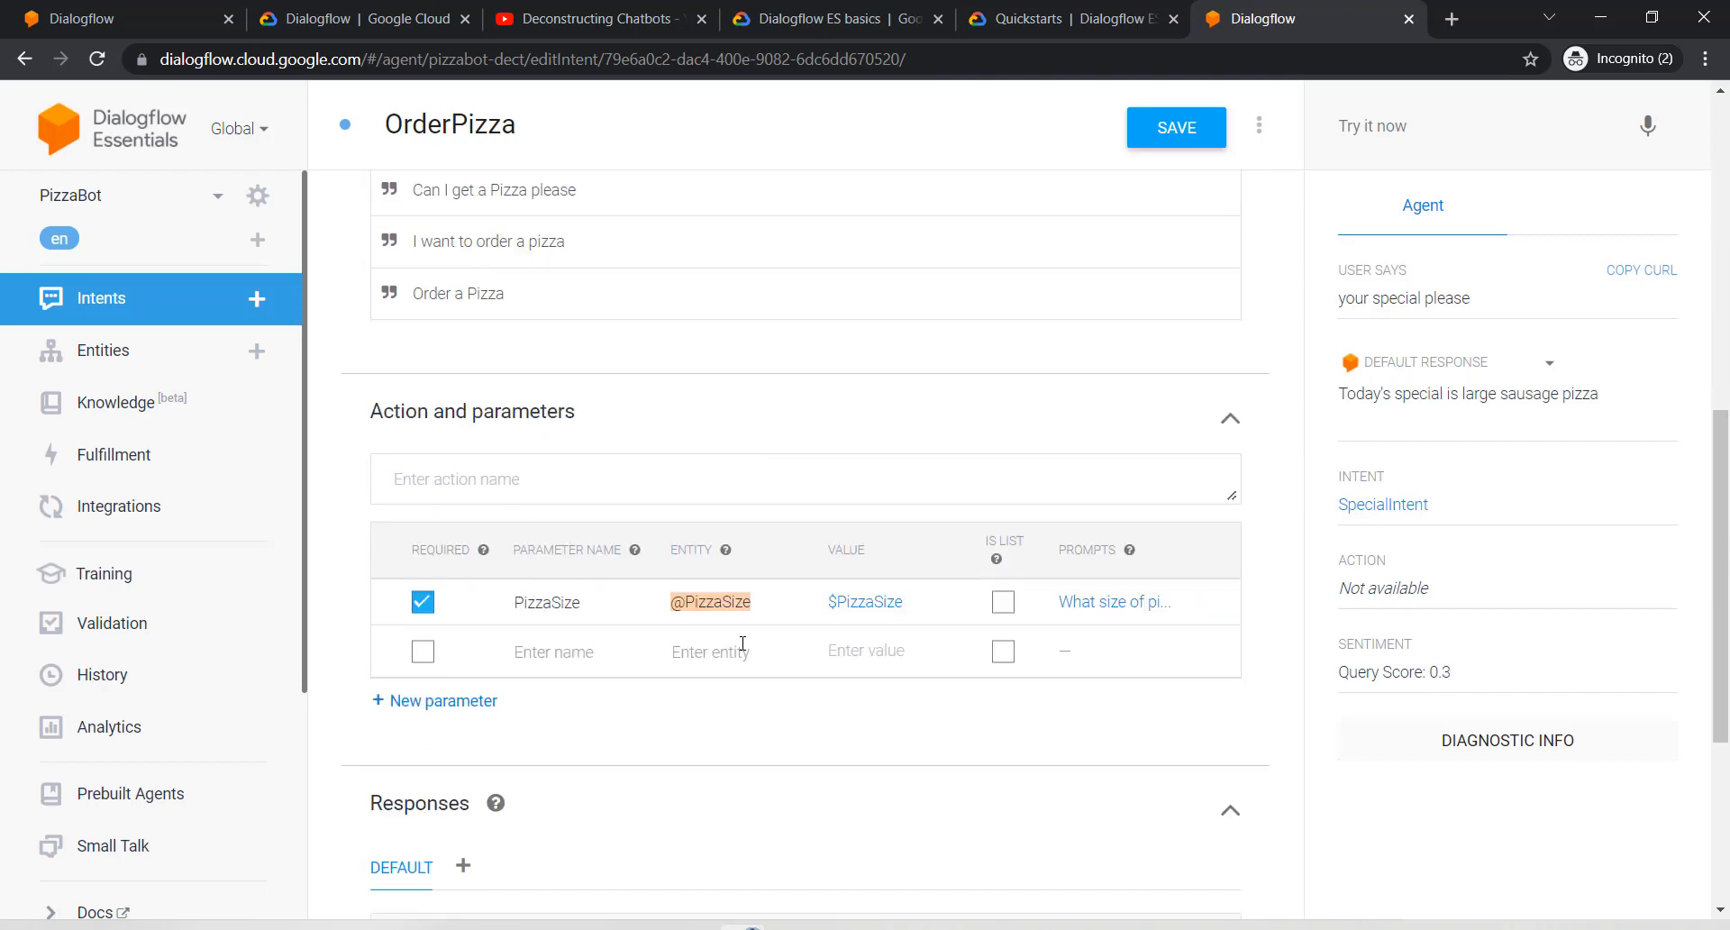
{"action": "scroll", "coordinate": [1099, 452], "scroll_direction": "up", "scroll_amount": 6}
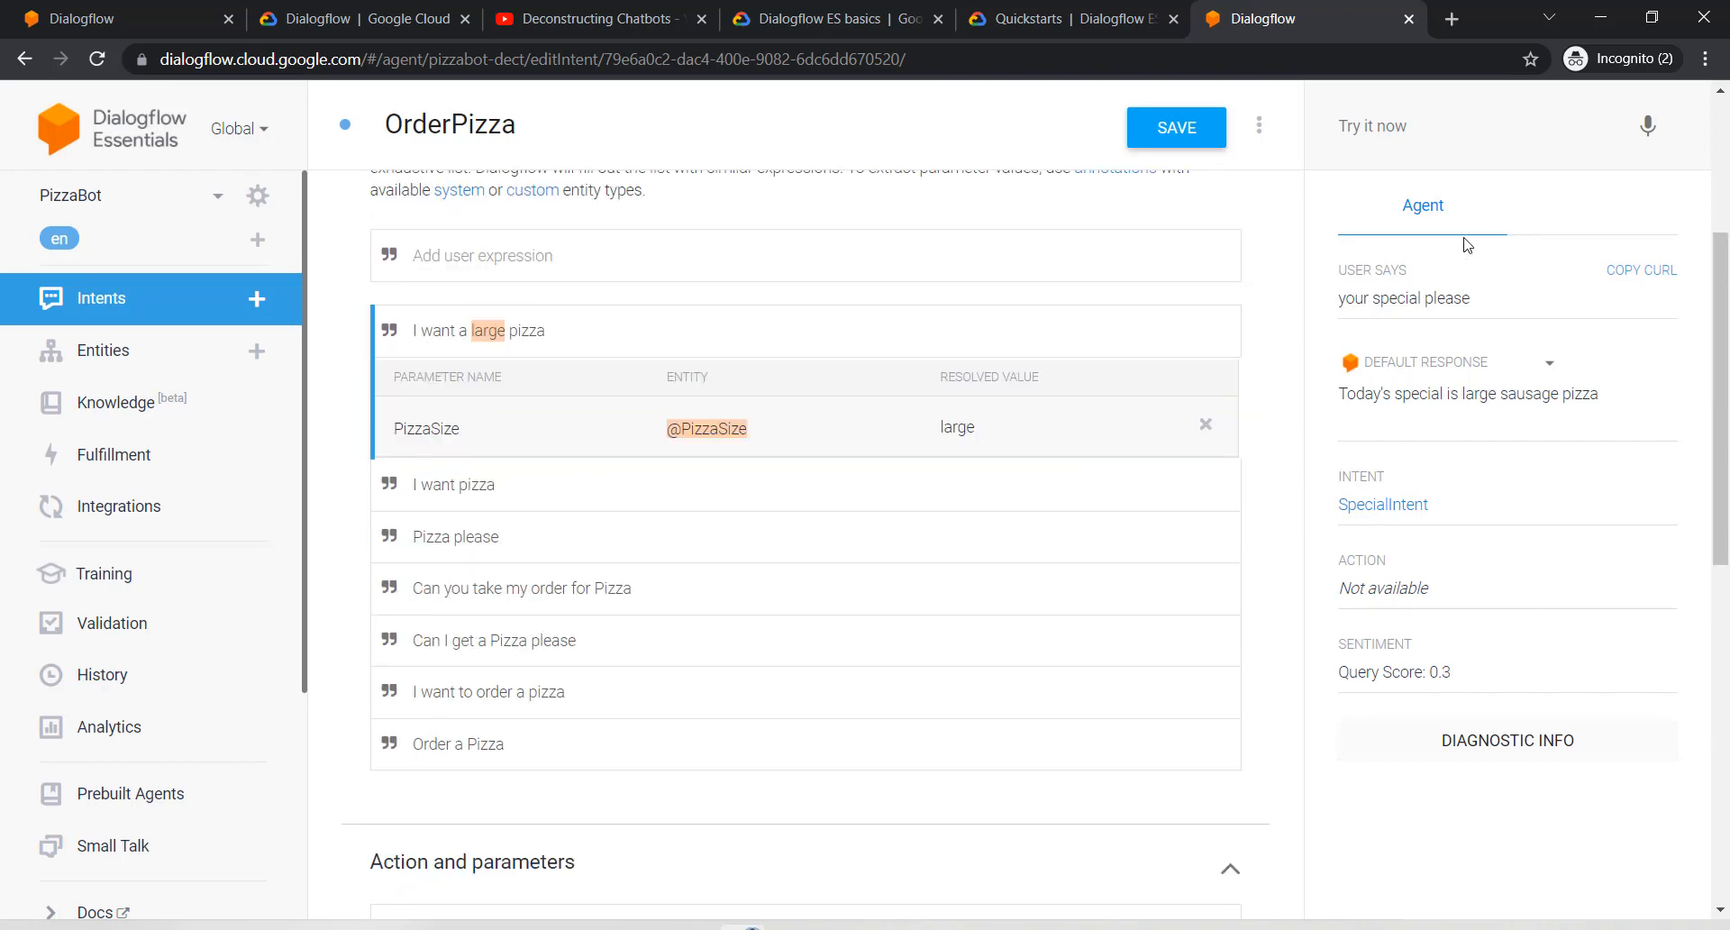
{"action": "left_click", "coordinate": [1397, 127]}
{"action": "type", "text": "I want pizza"}
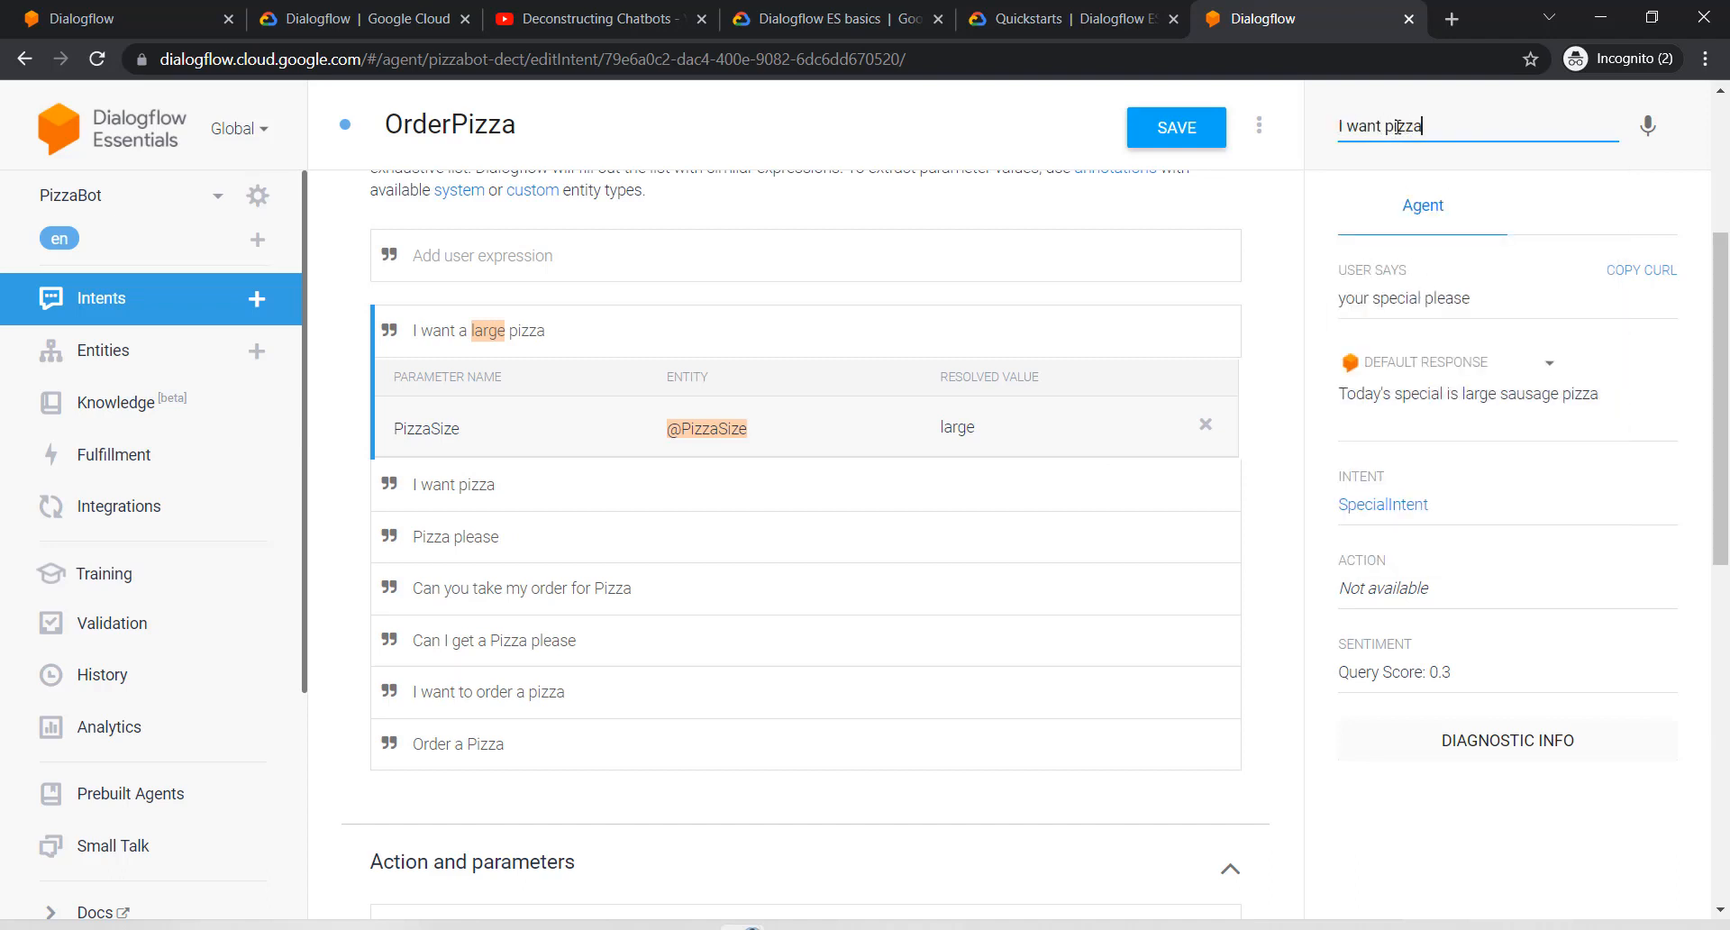
{"action": "key", "text": "Return"}
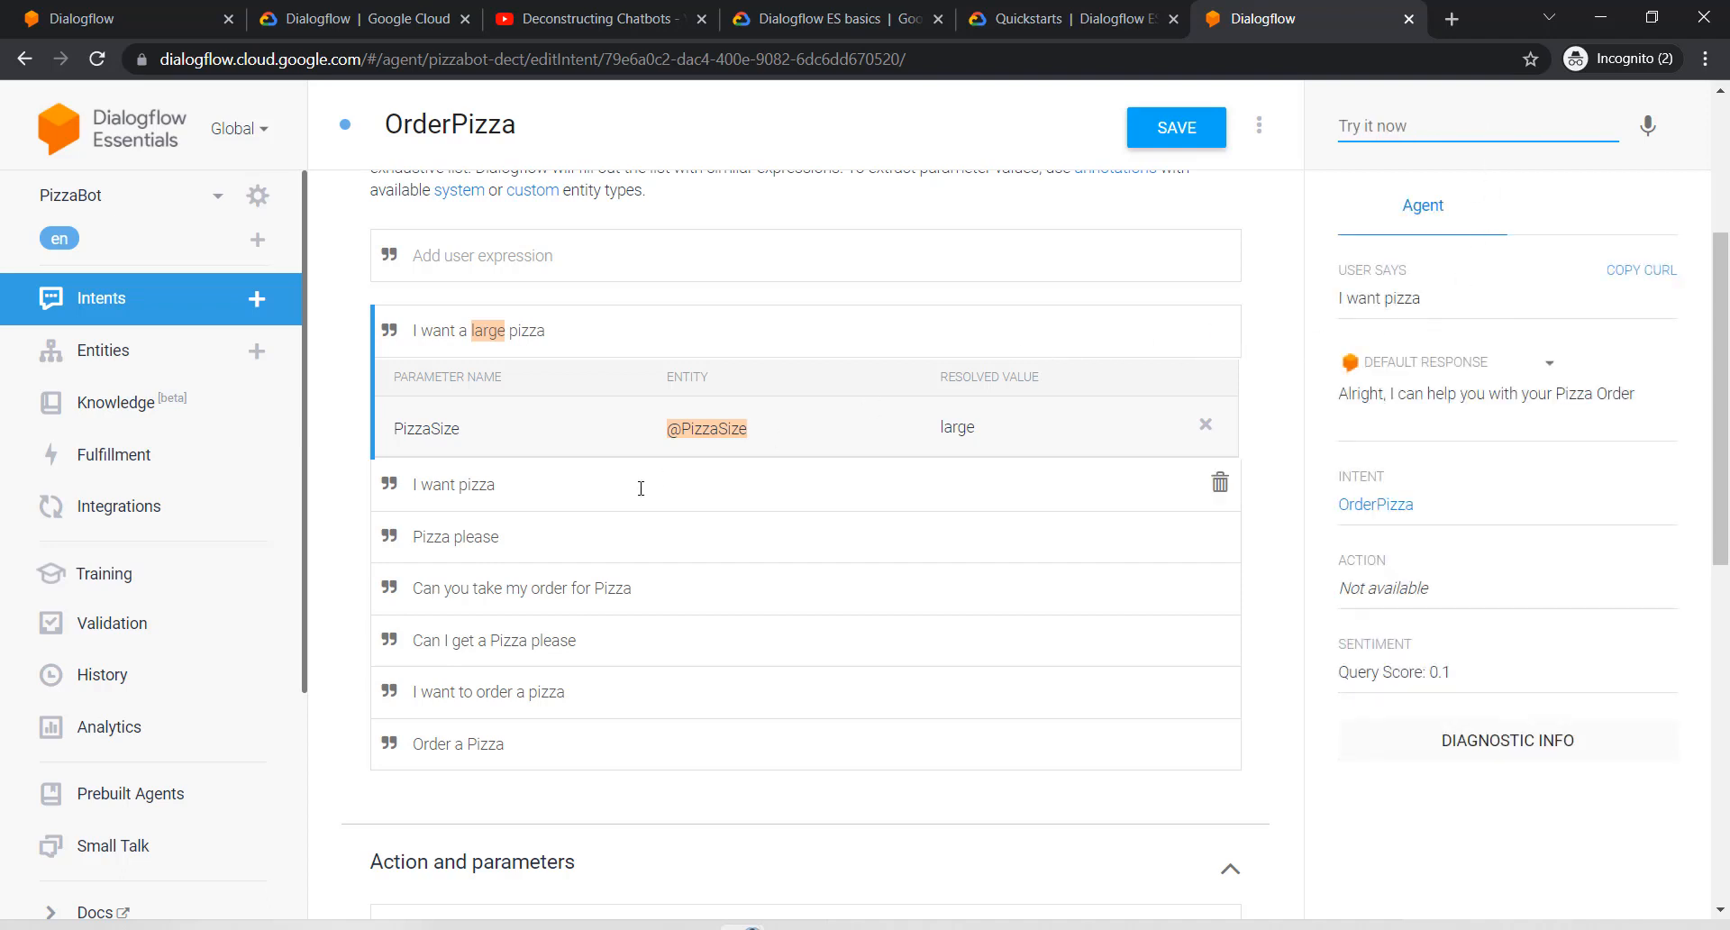
Step: Save the OrderPizza intent and dismiss the notification
{"action": "scroll", "coordinate": [644, 491], "scroll_direction": "down", "scroll_amount": 6}
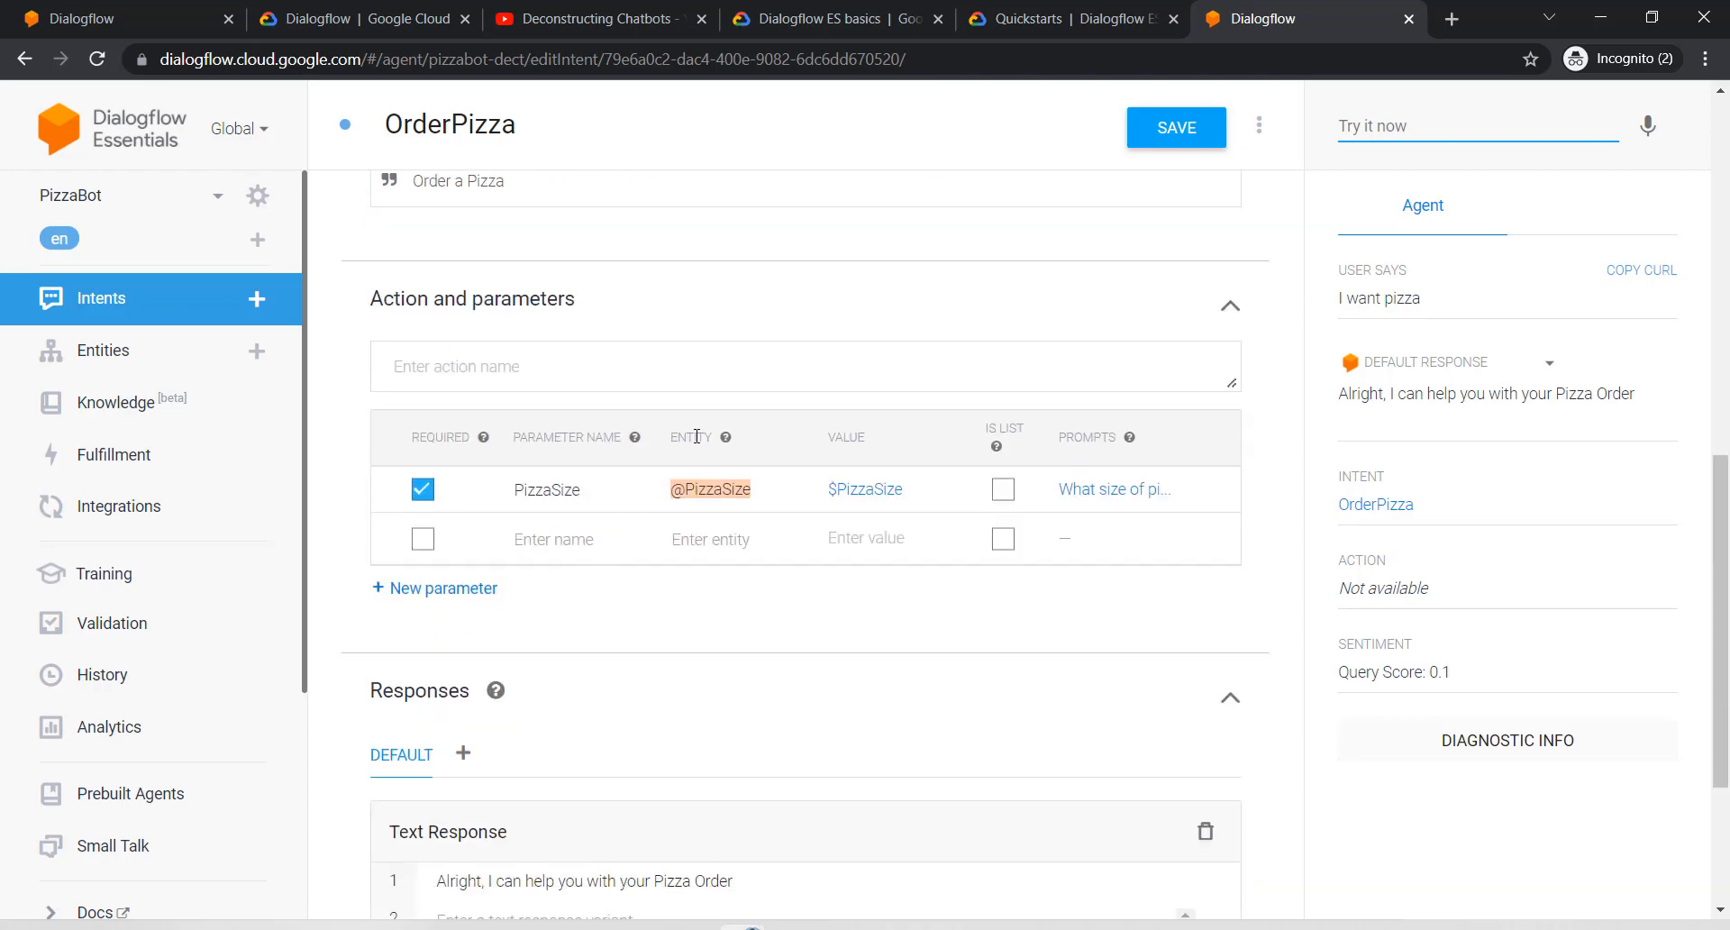
{"action": "scroll", "coordinate": [697, 436], "scroll_direction": "up", "scroll_amount": 7}
{"action": "scroll", "coordinate": [696, 437], "scroll_direction": "up", "scroll_amount": 3}
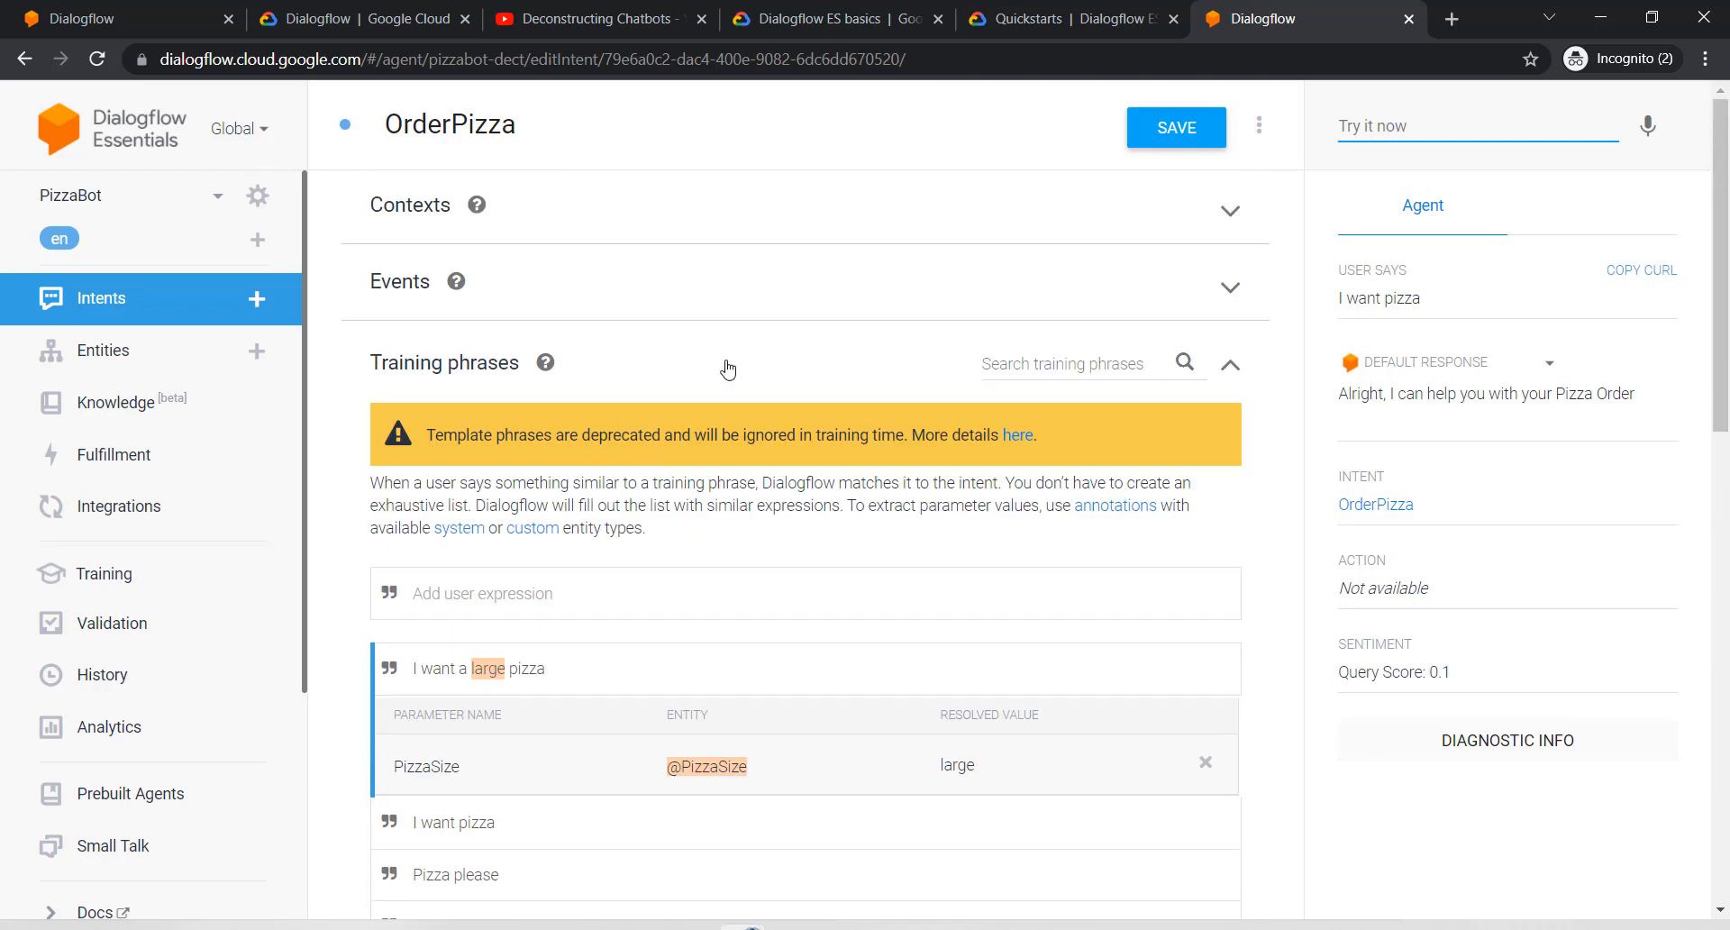
{"action": "left_click", "coordinate": [1172, 131]}
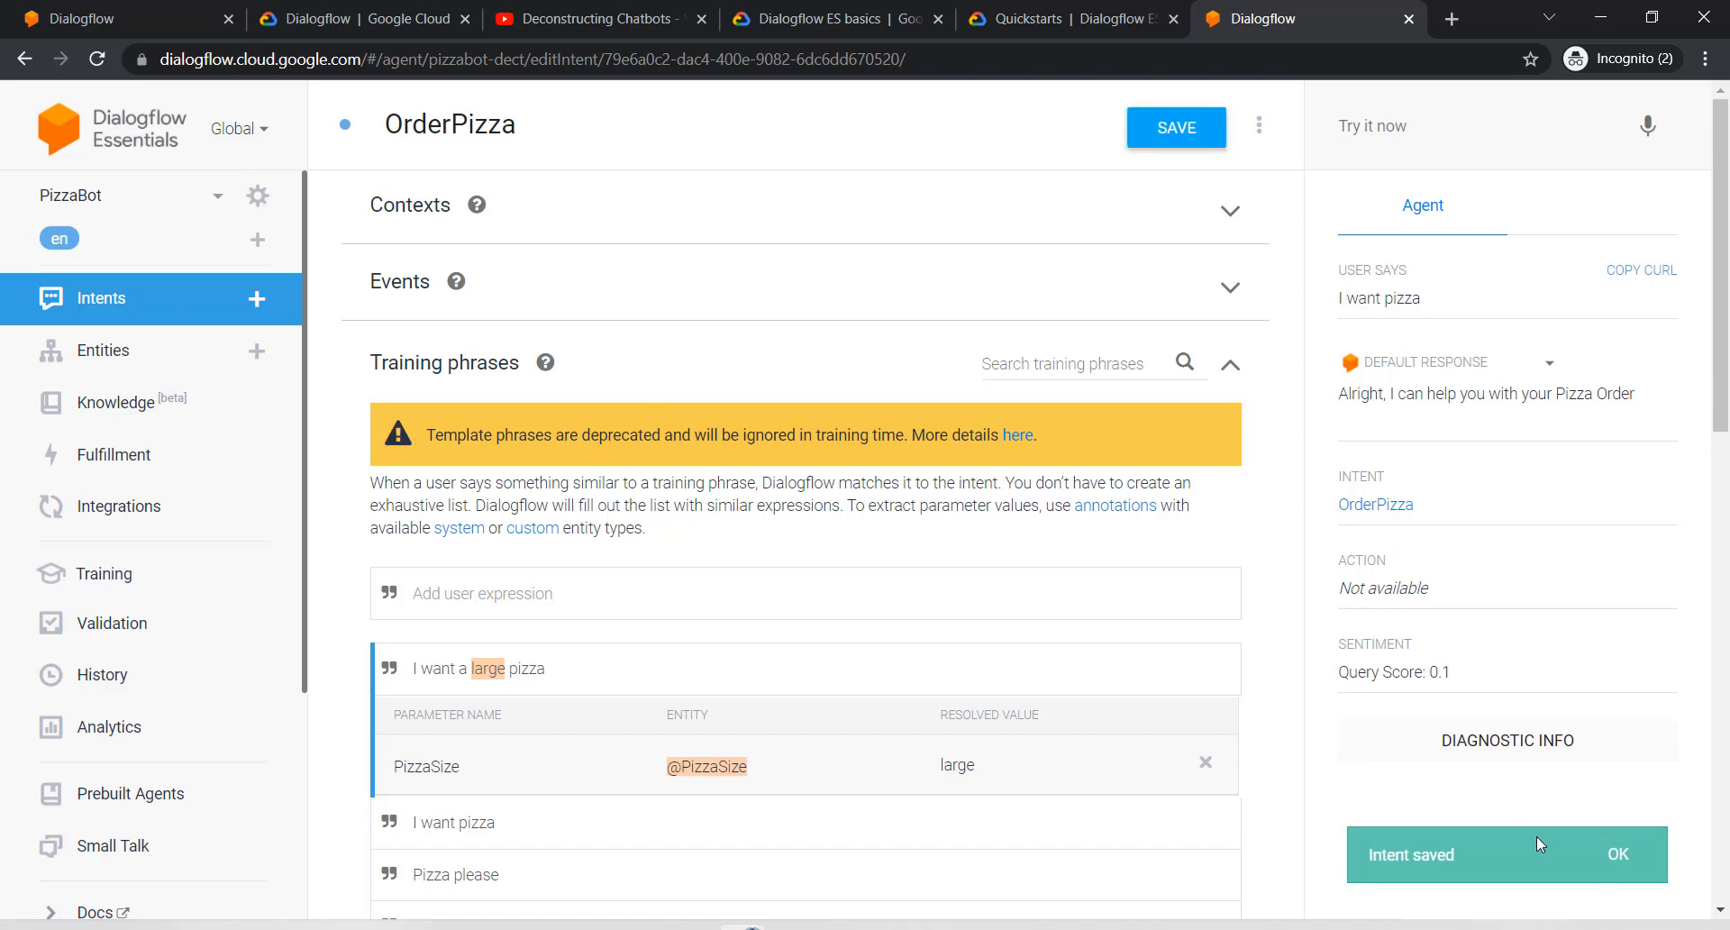
{"action": "left_click", "coordinate": [1611, 852]}
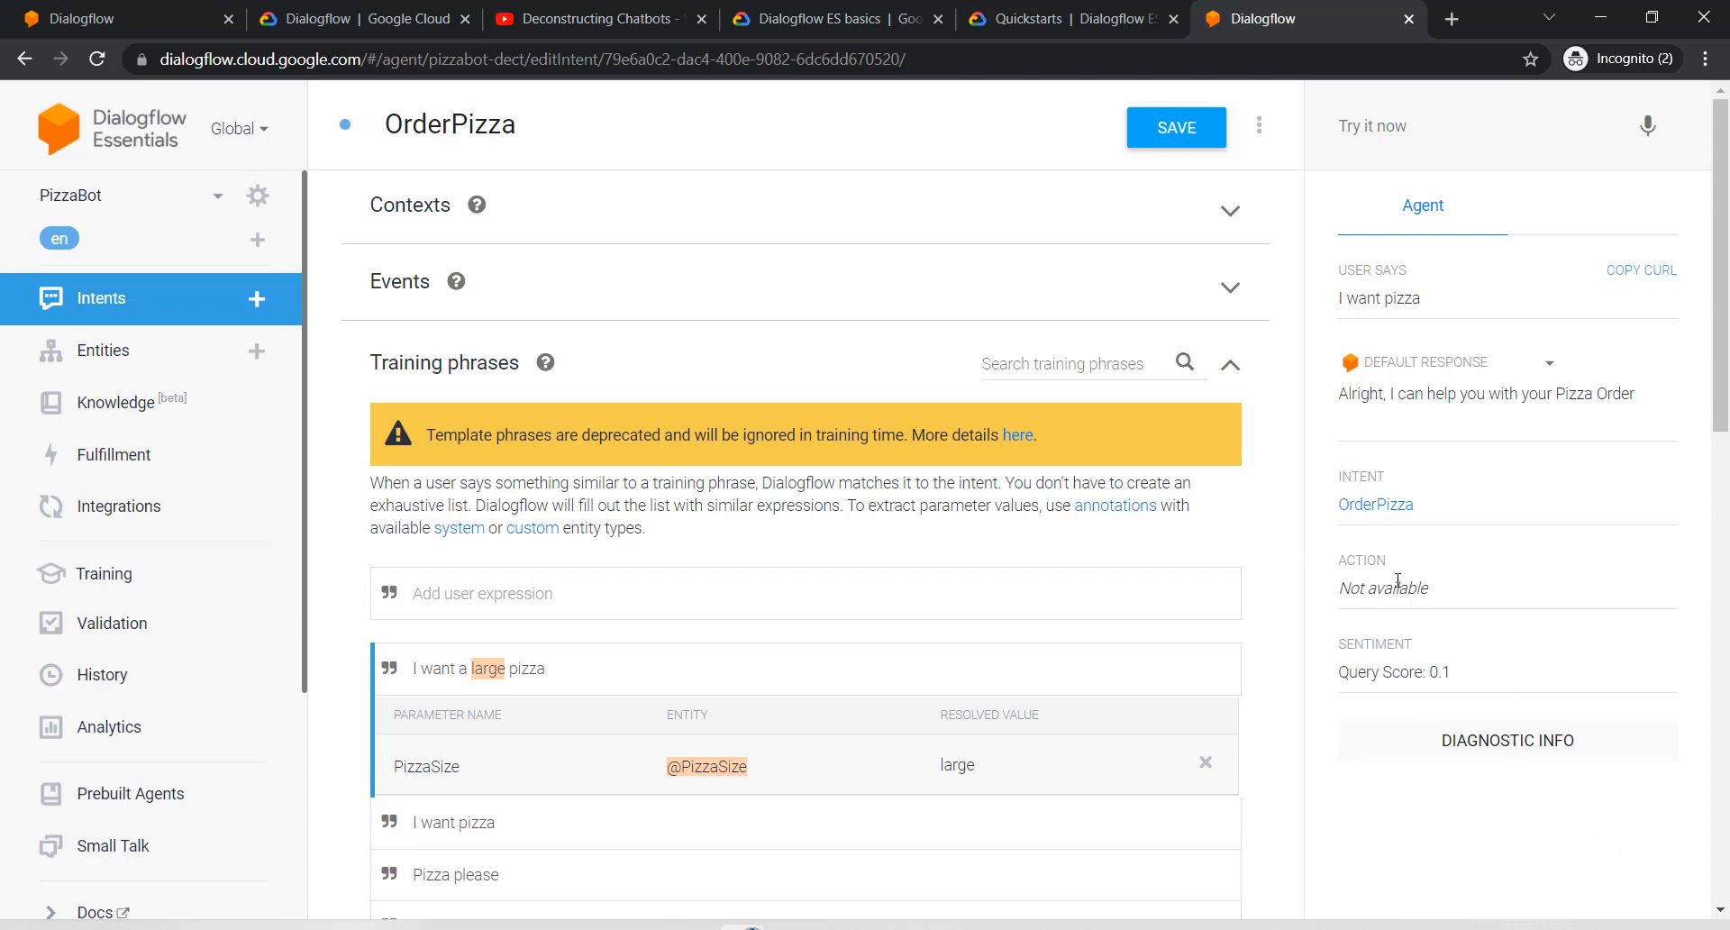
Step: Test the saved intent by sending "I want pizza" again and answering the size prompt with "S"
{"action": "left_click", "coordinate": [1379, 125]}
{"action": "type", "text": "I"}
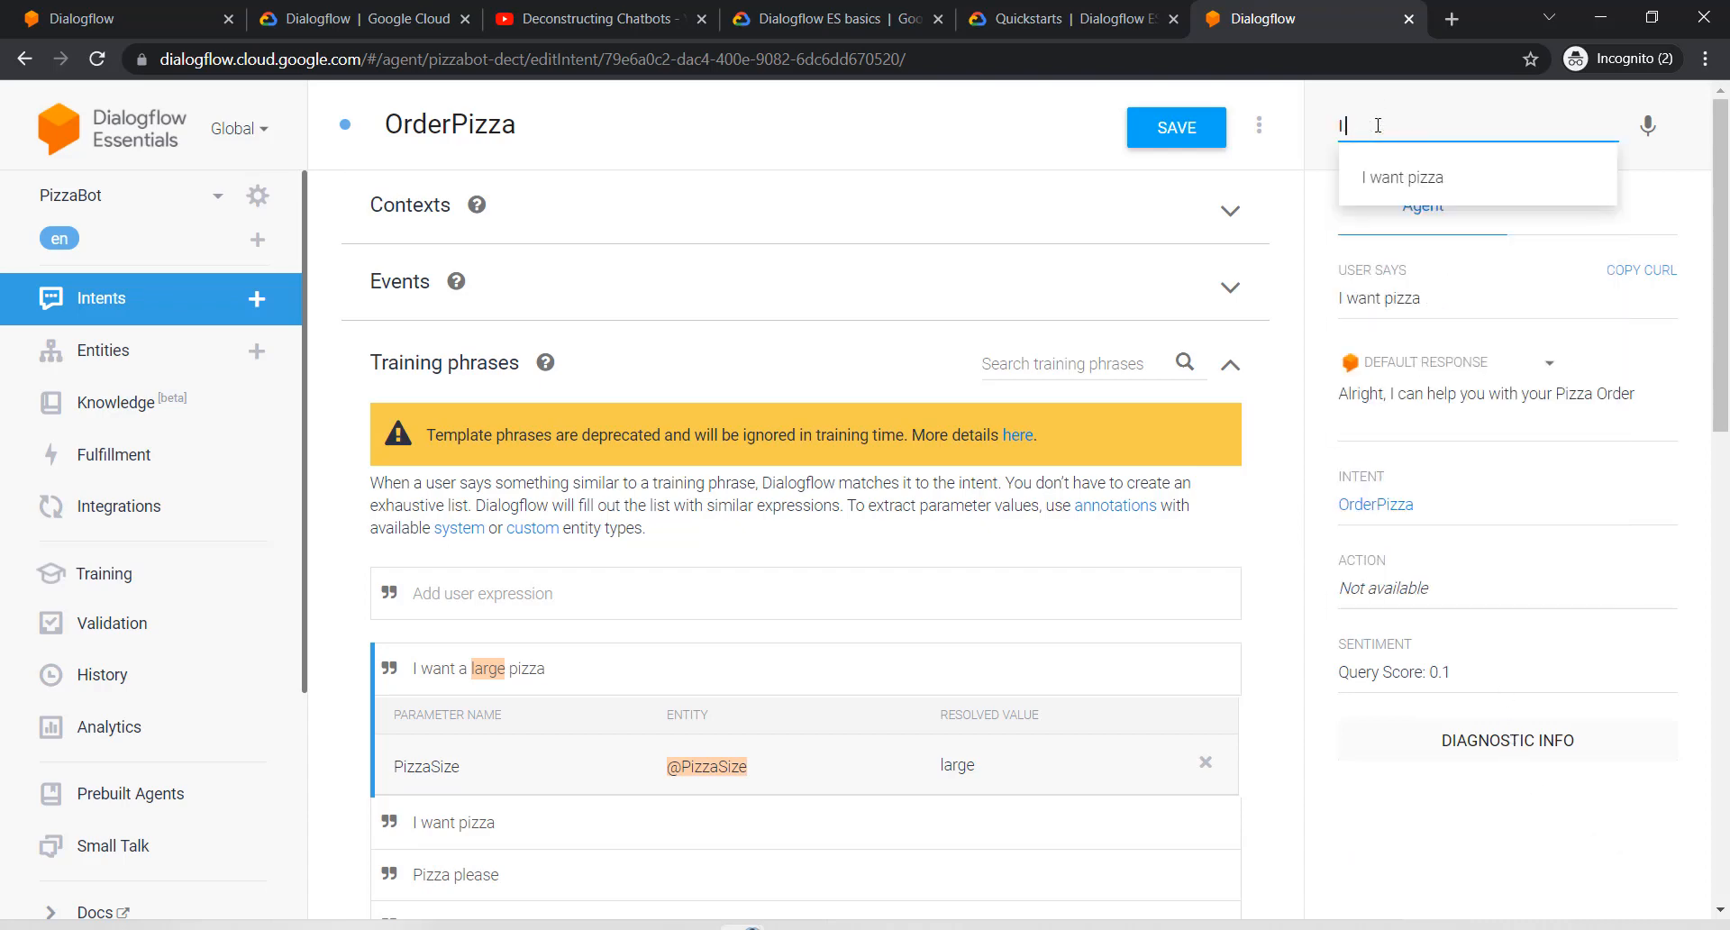
{"action": "type", "text": " wa"}
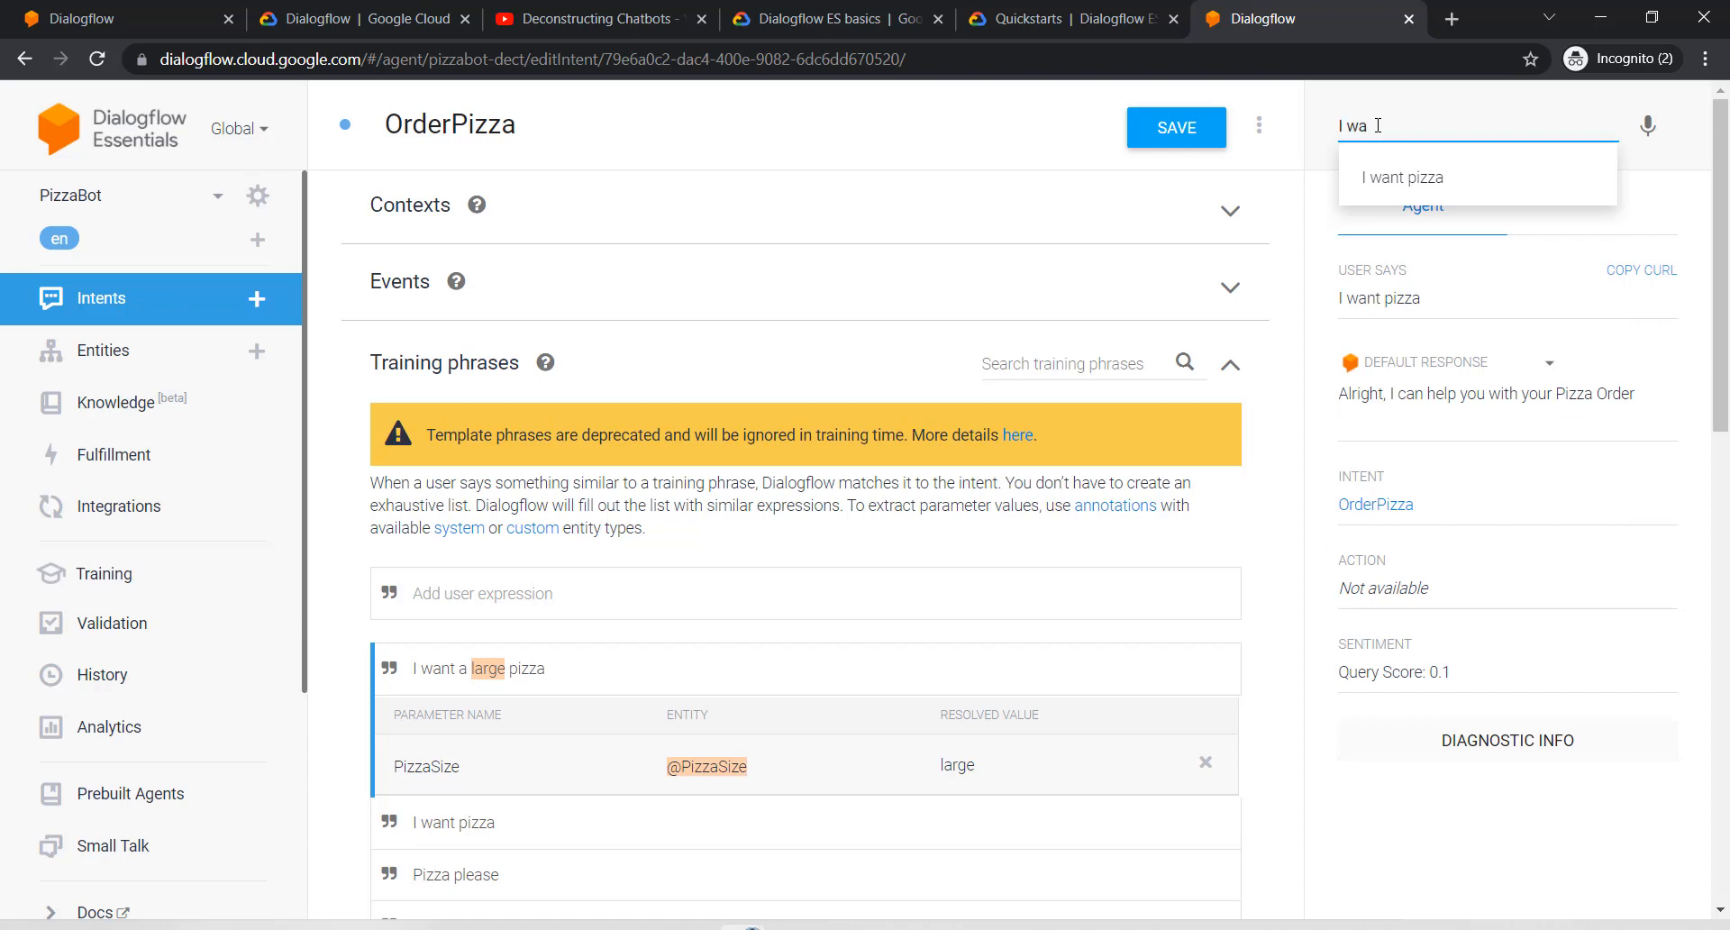
{"action": "left_click", "coordinate": [1410, 191]}
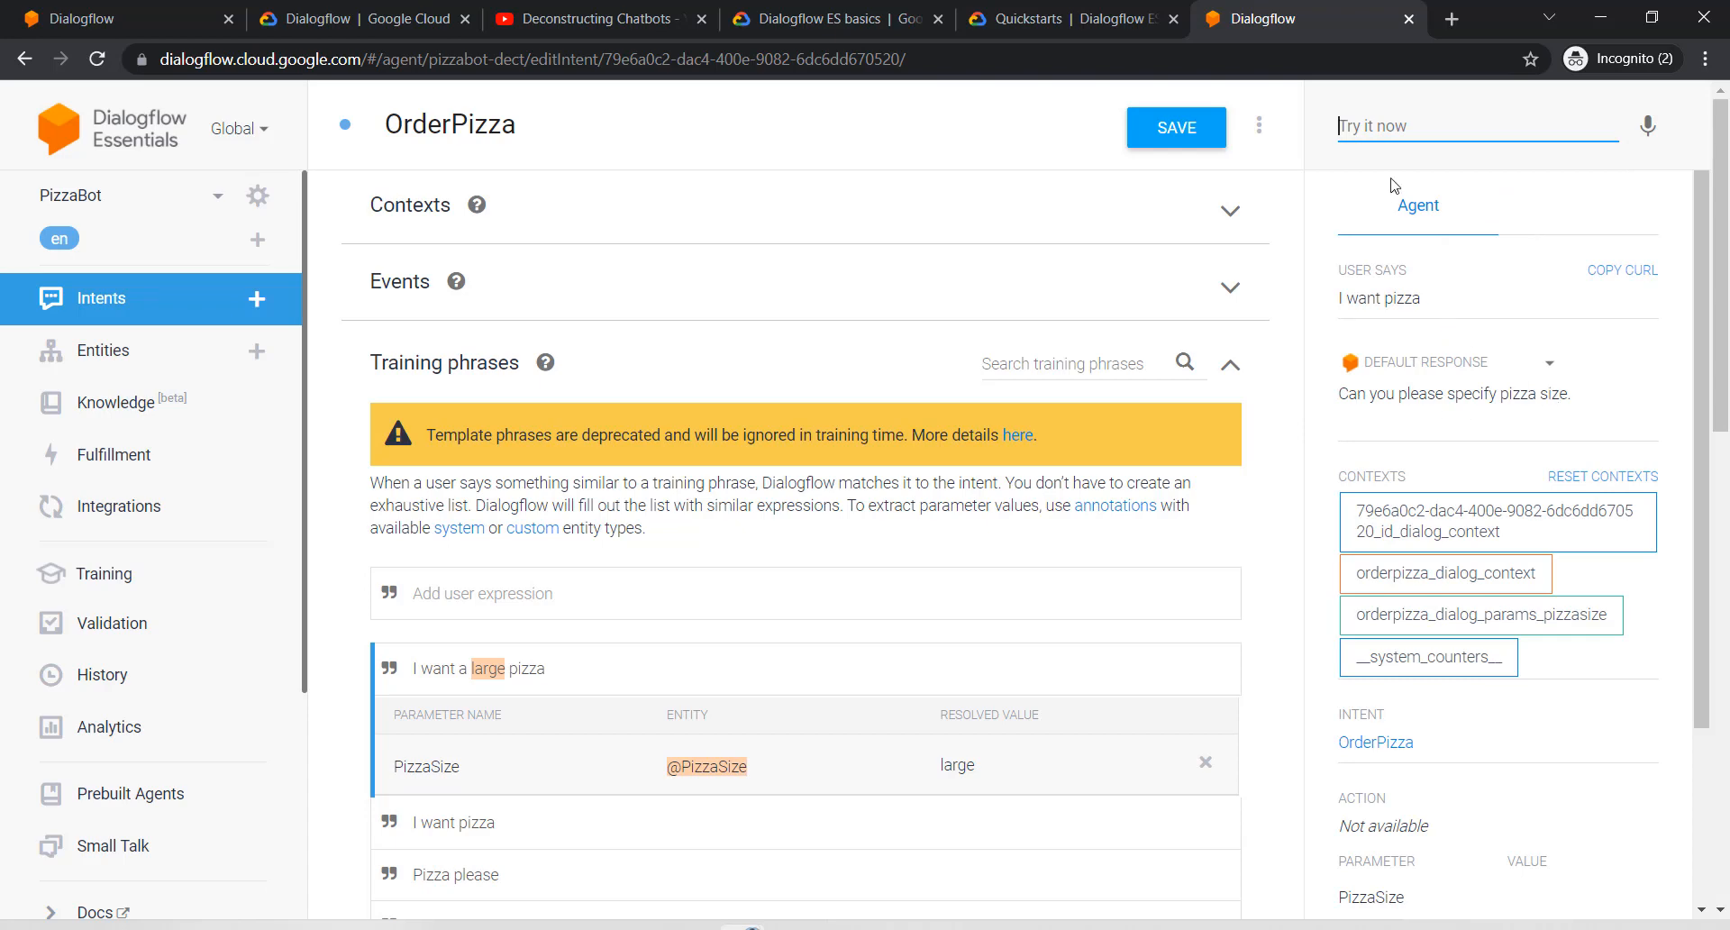
{"action": "left_click", "coordinate": [1386, 144]}
{"action": "type", "text": "s"}
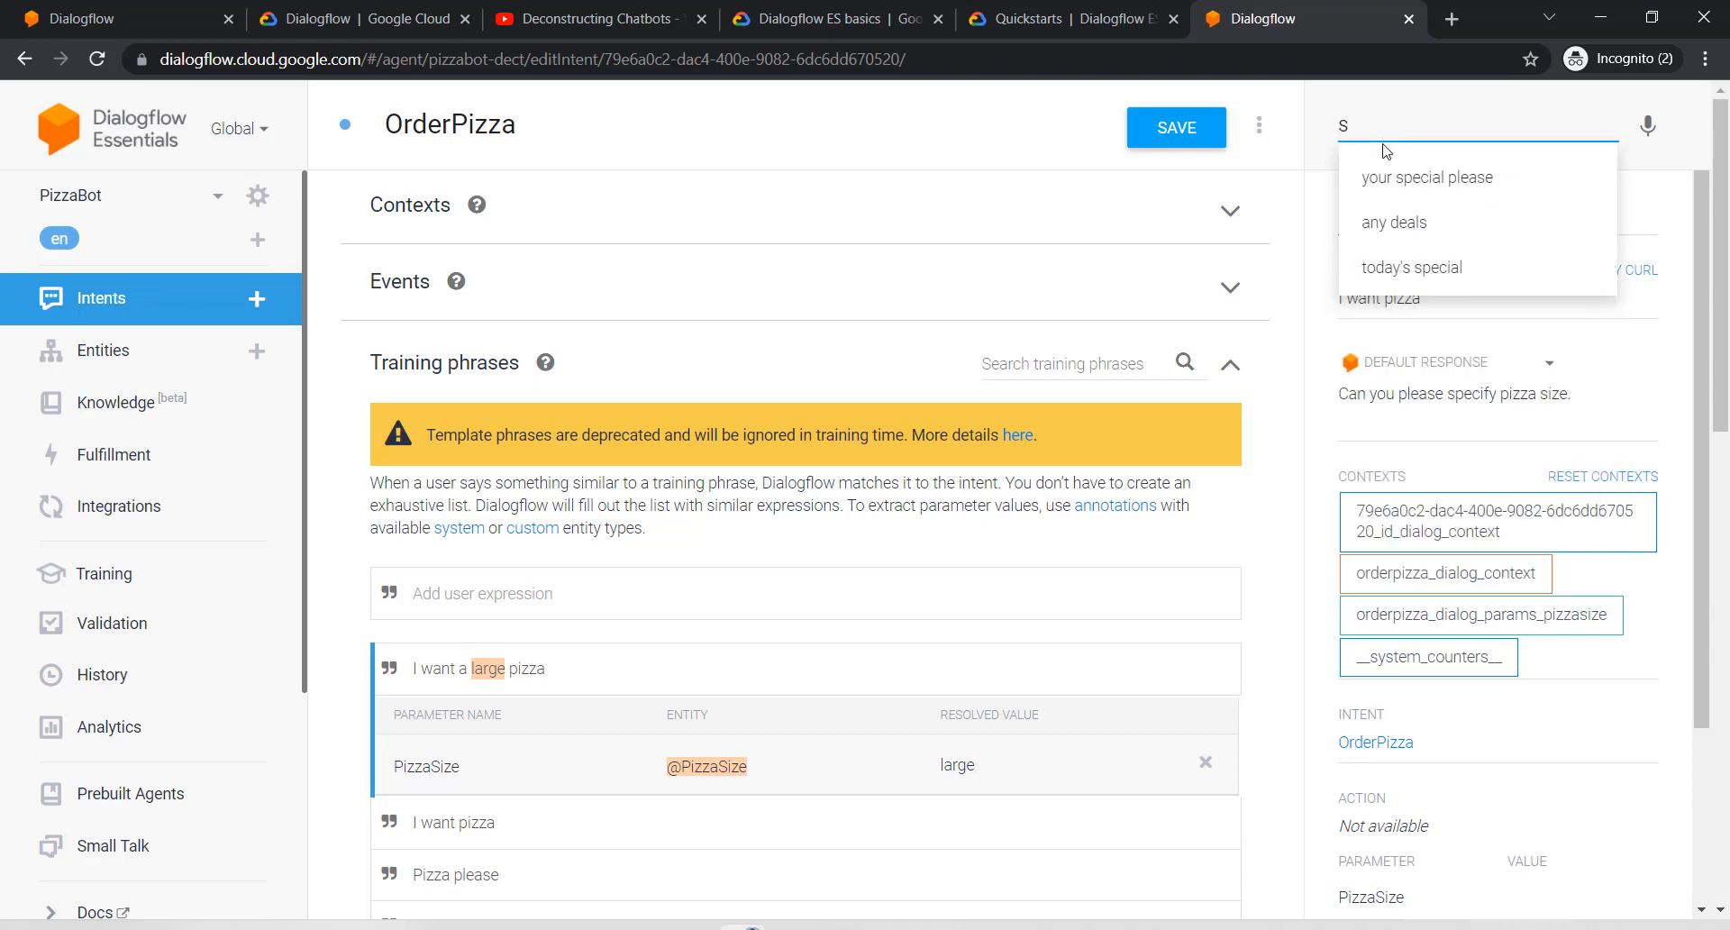
{"action": "key", "text": "Return"}
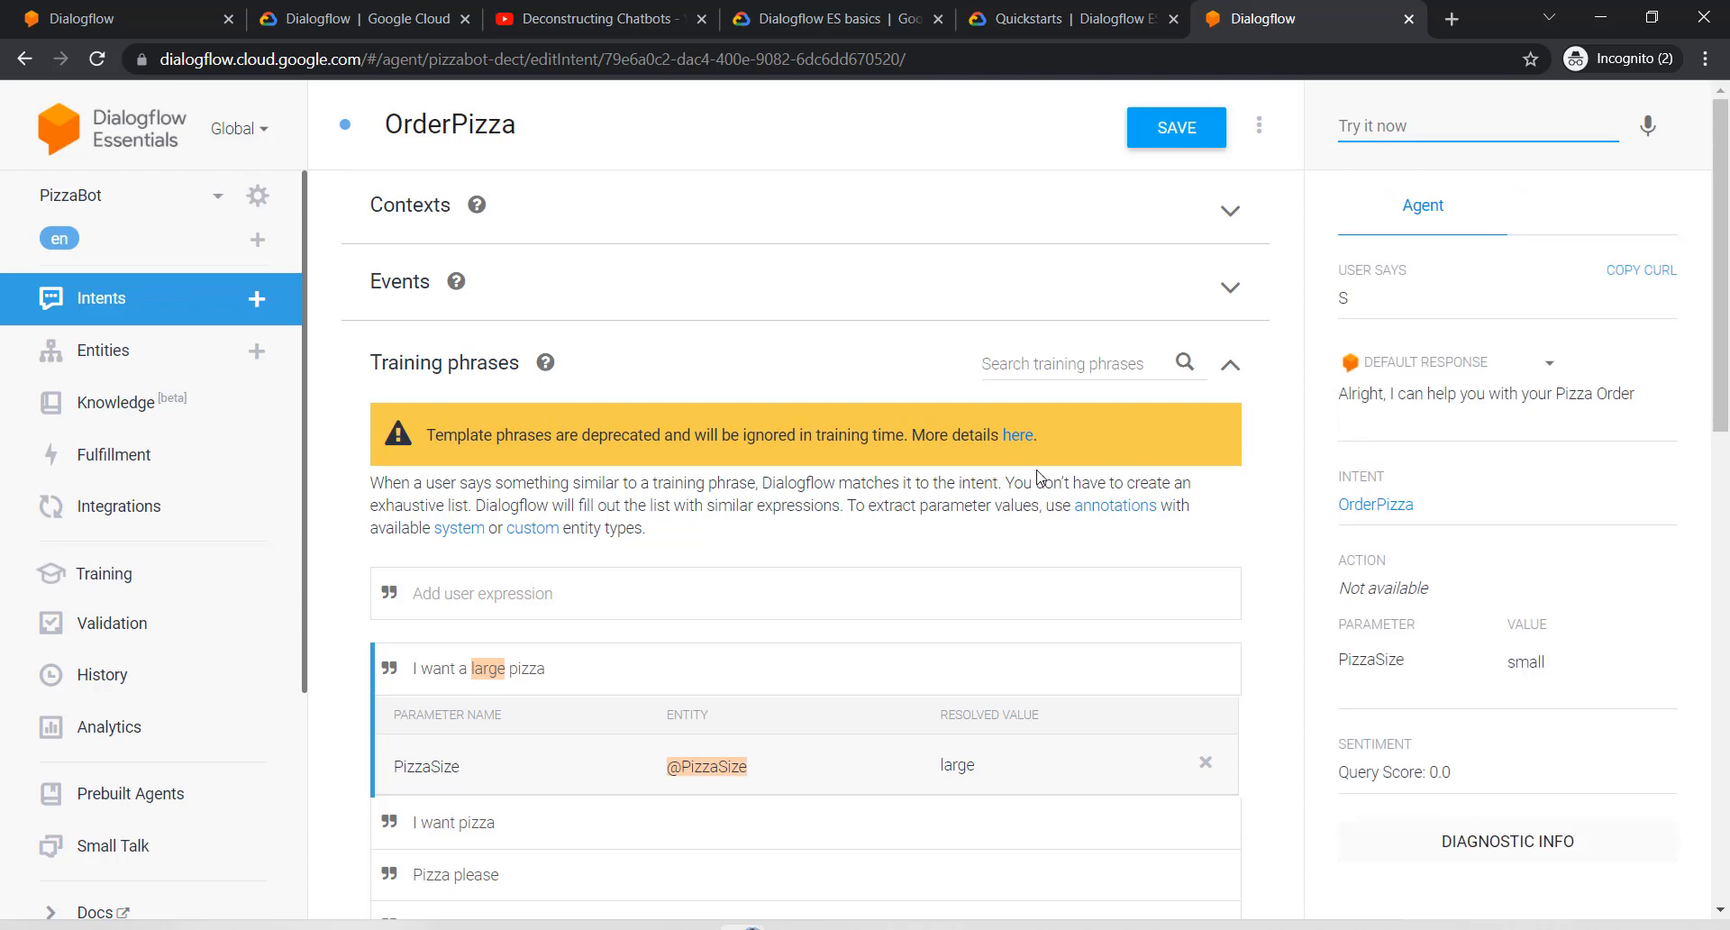
Step: Add the training phrase "I want a large pizza with chicken" to the OrderPizza intent
{"action": "scroll", "coordinate": [1169, 484], "scroll_direction": "down", "scroll_amount": 3}
{"action": "scroll", "coordinate": [1169, 484], "scroll_direction": "down", "scroll_amount": 5}
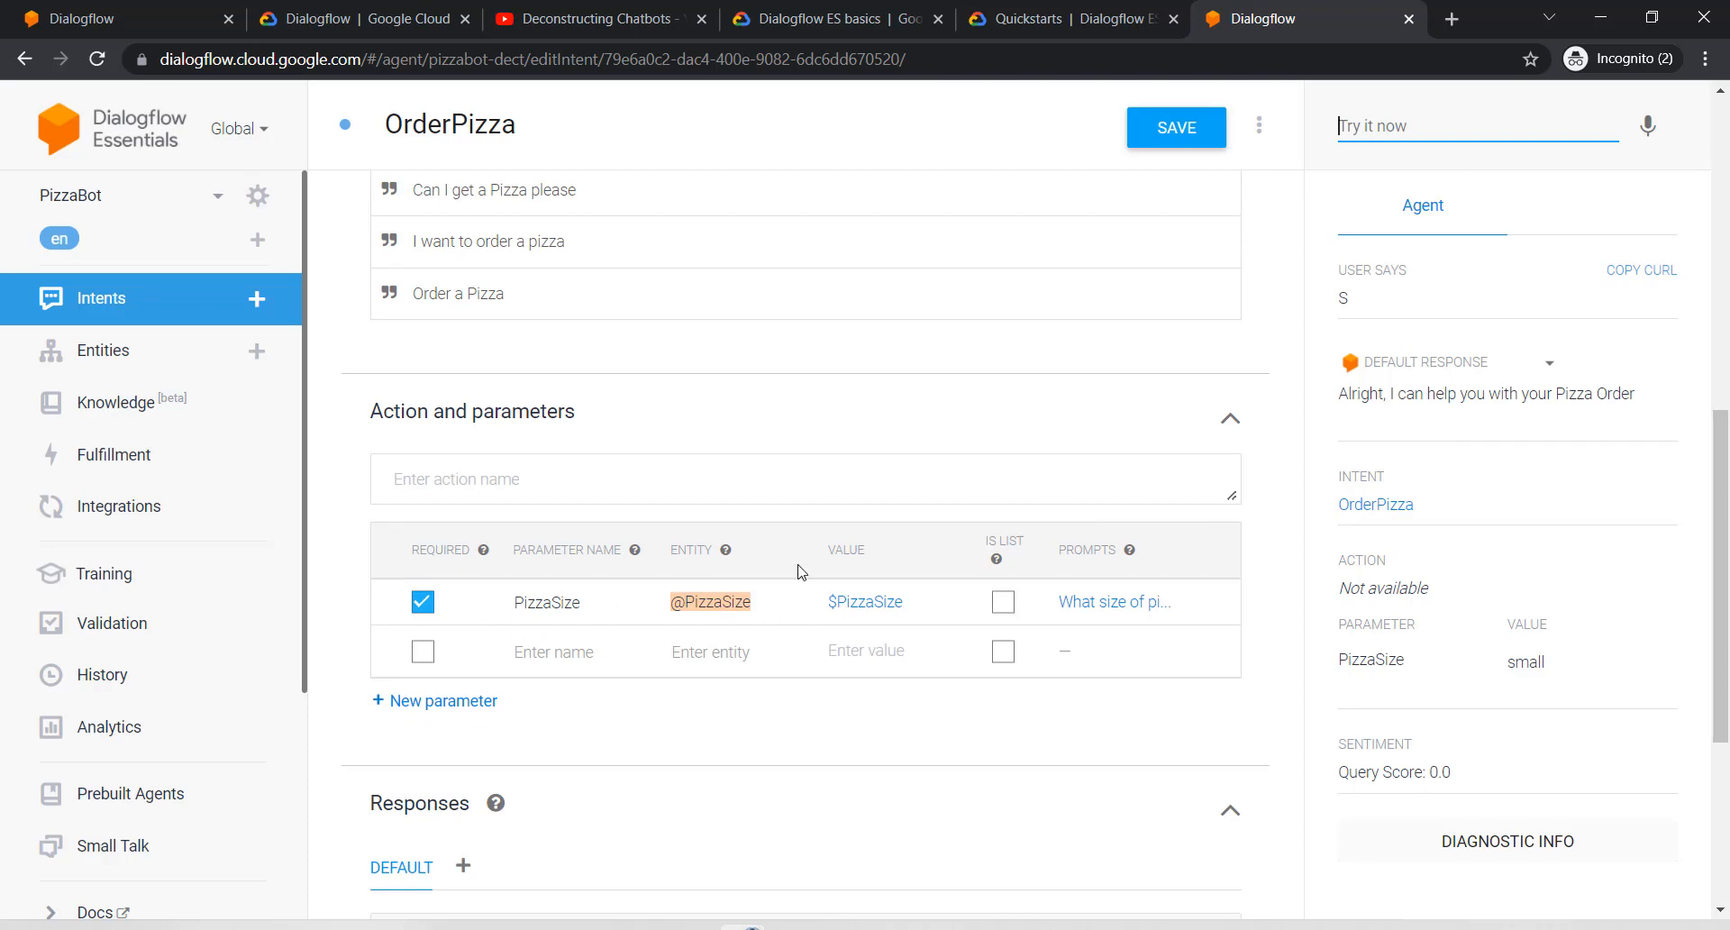
{"action": "scroll", "coordinate": [798, 571], "scroll_direction": "up", "scroll_amount": 6}
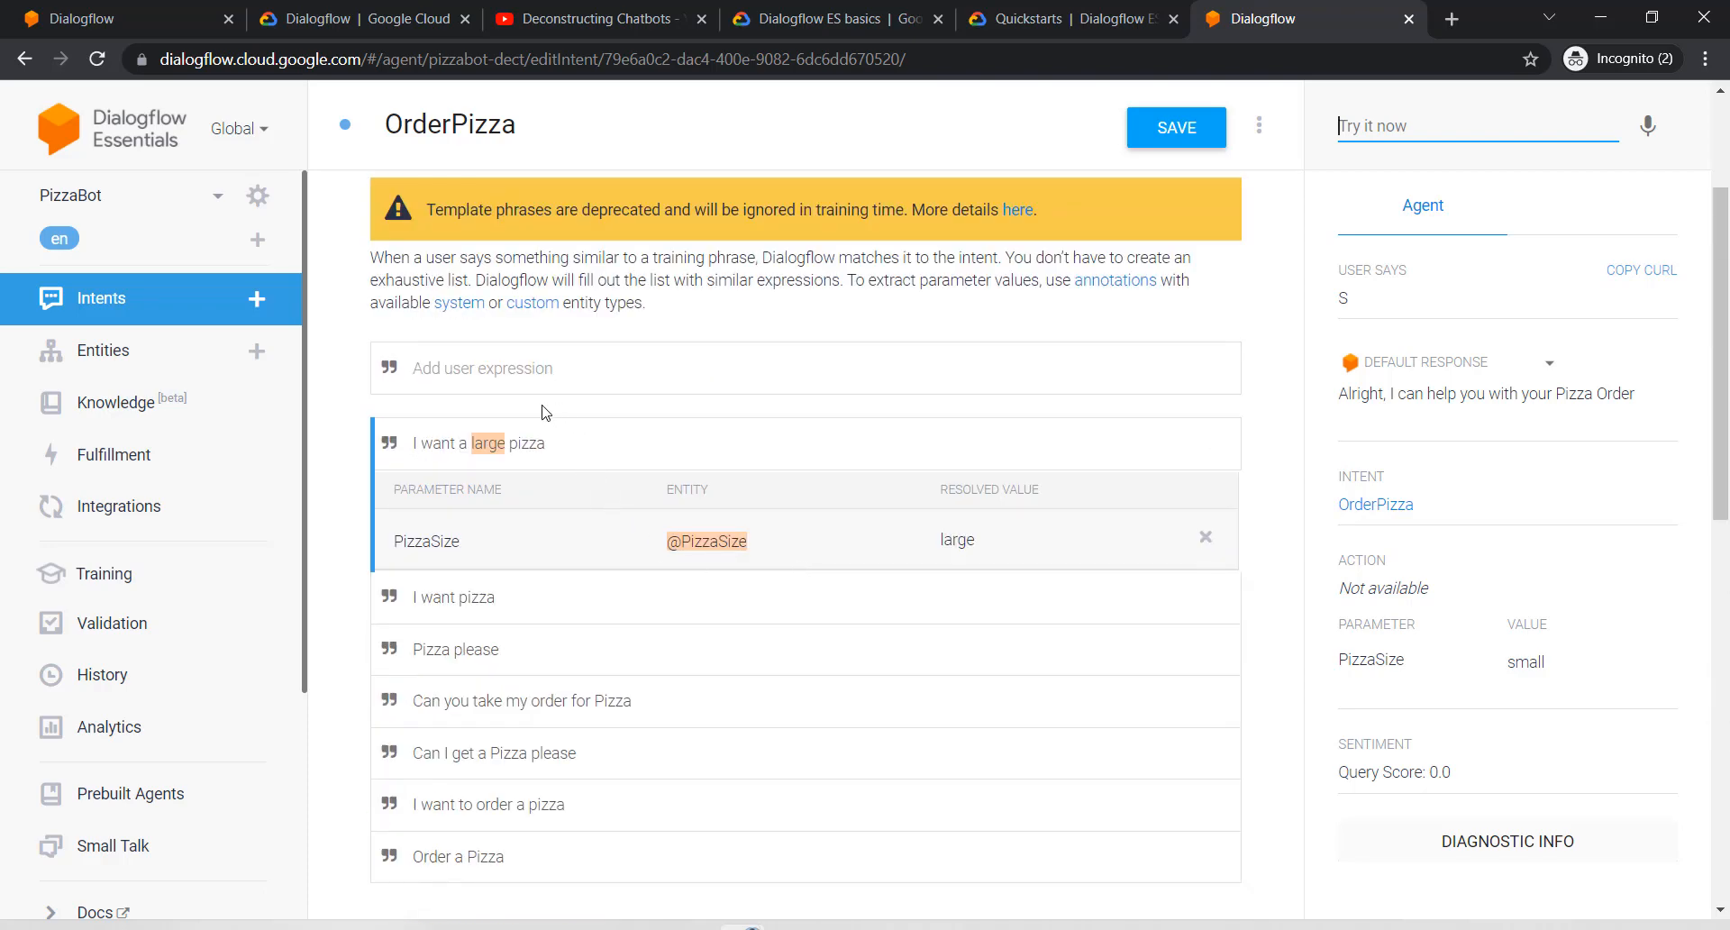
{"action": "left_click", "coordinate": [566, 372]}
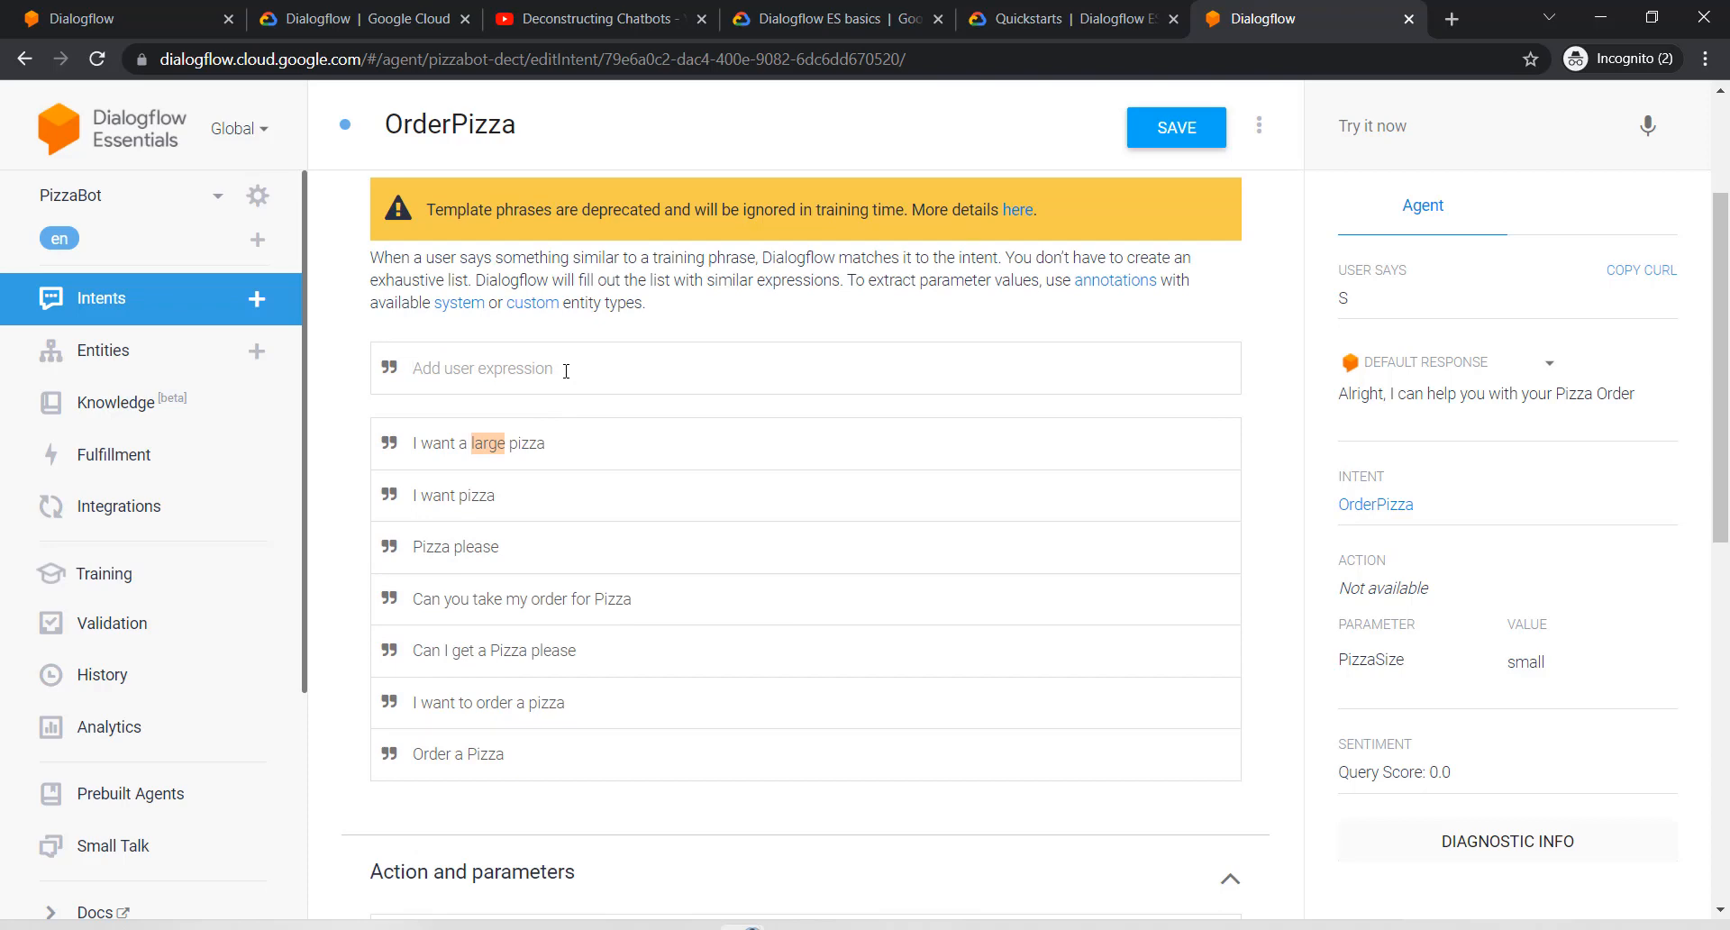
{"action": "type", "text": "I want a large pizza with chicken"}
{"action": "key", "text": "Return"}
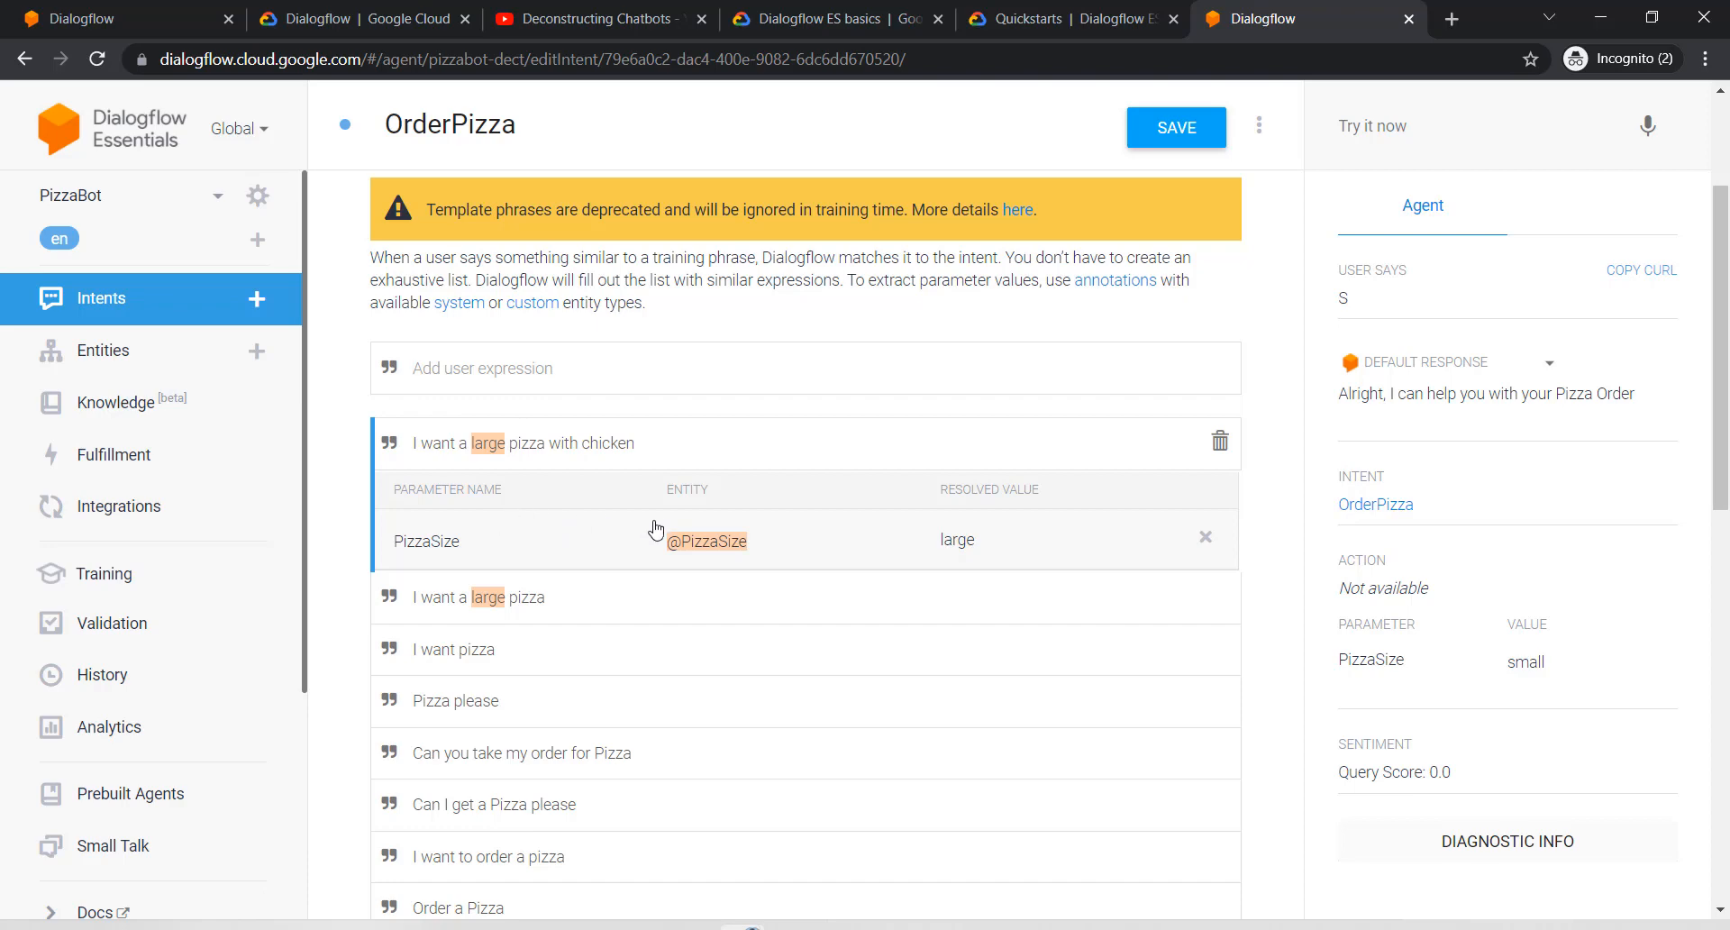
{"action": "double_click", "coordinate": [602, 442]}
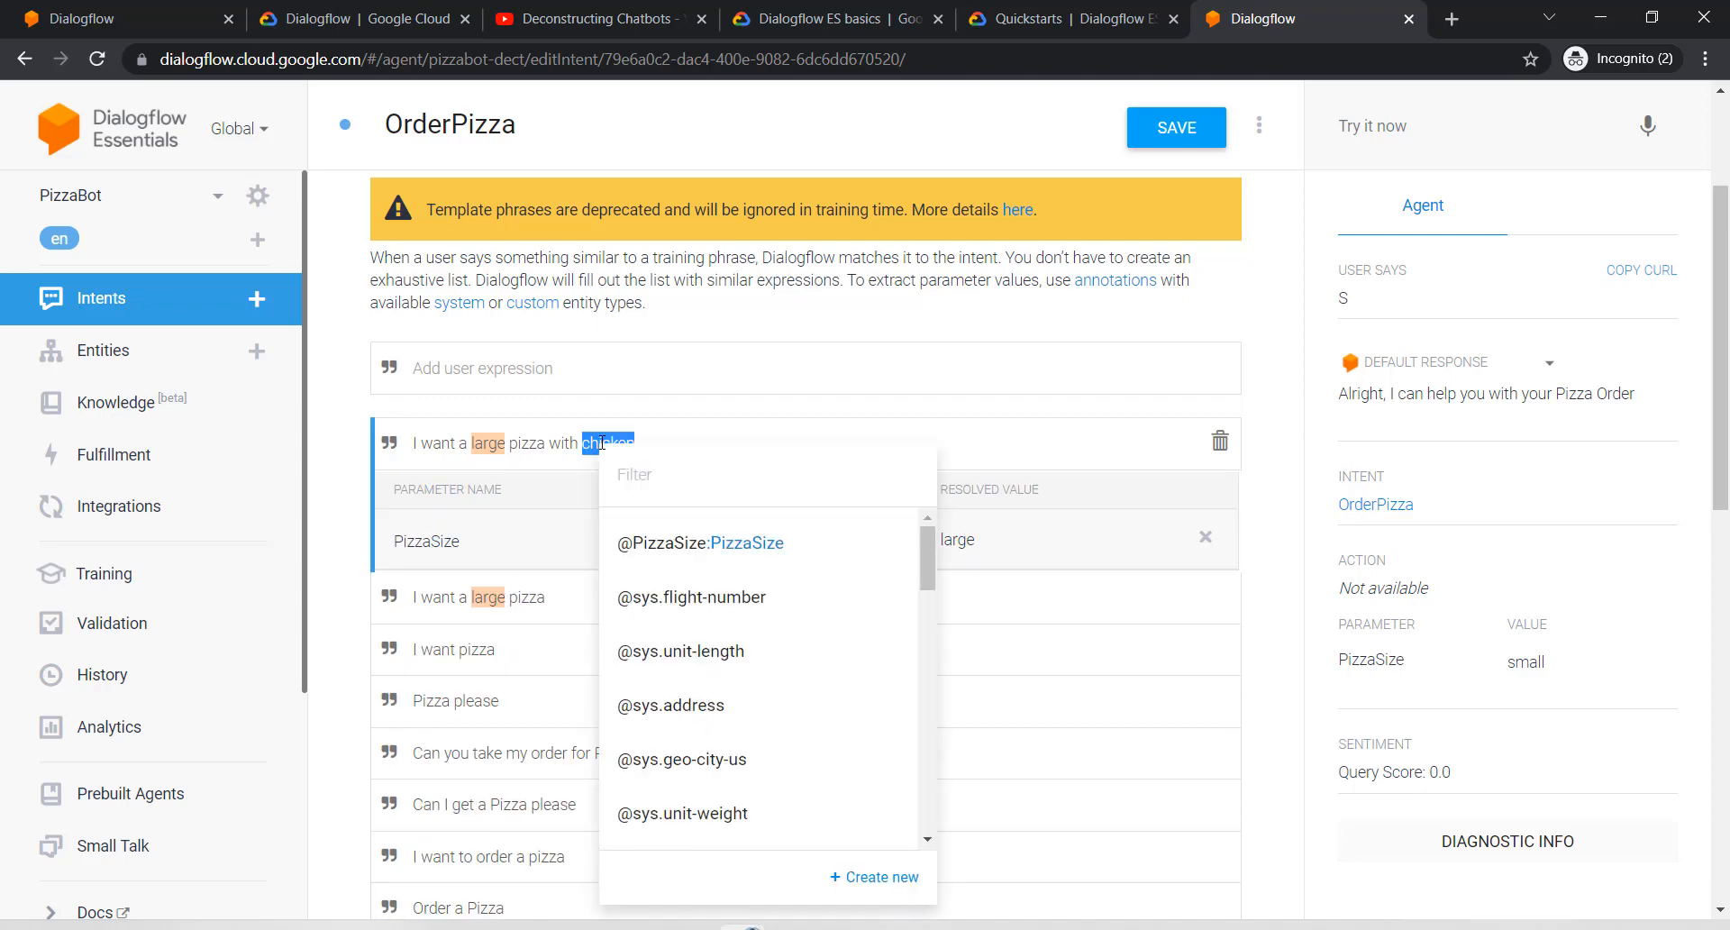
{"action": "left_click", "coordinate": [700, 476]}
{"action": "type", "text": "piiz"}
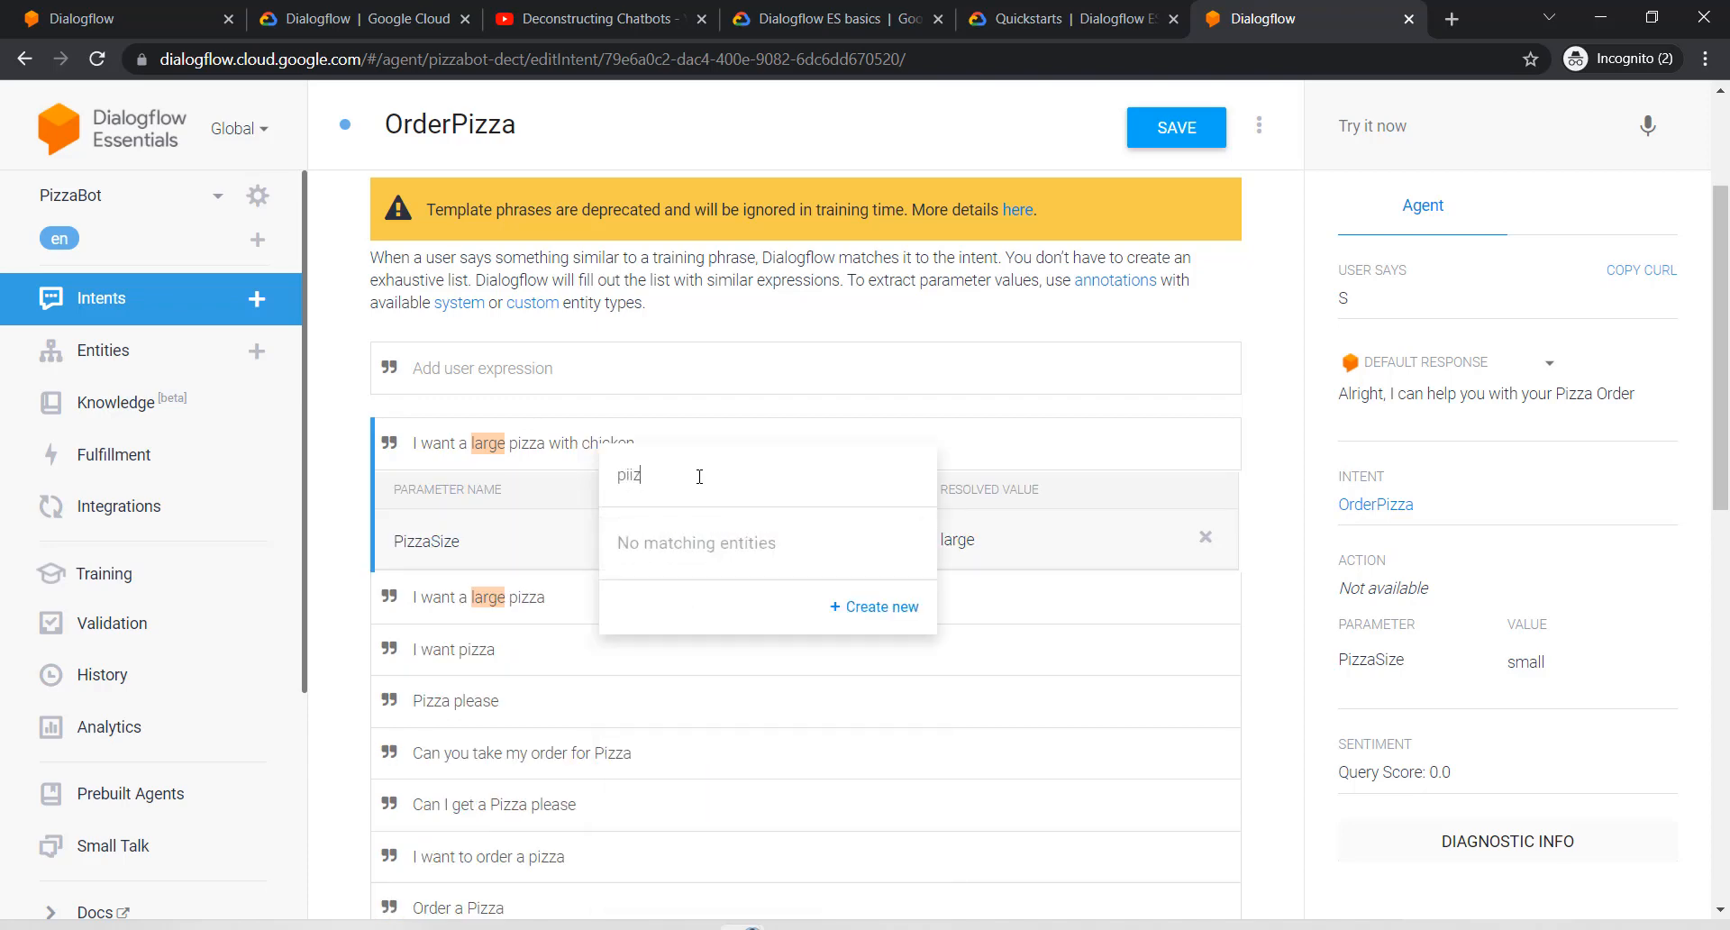
{"action": "key", "text": "BackSpace"}
{"action": "key", "text": "BackSpace"}
{"action": "key", "text": "BackSpace"}
{"action": "type", "text": "izza"}
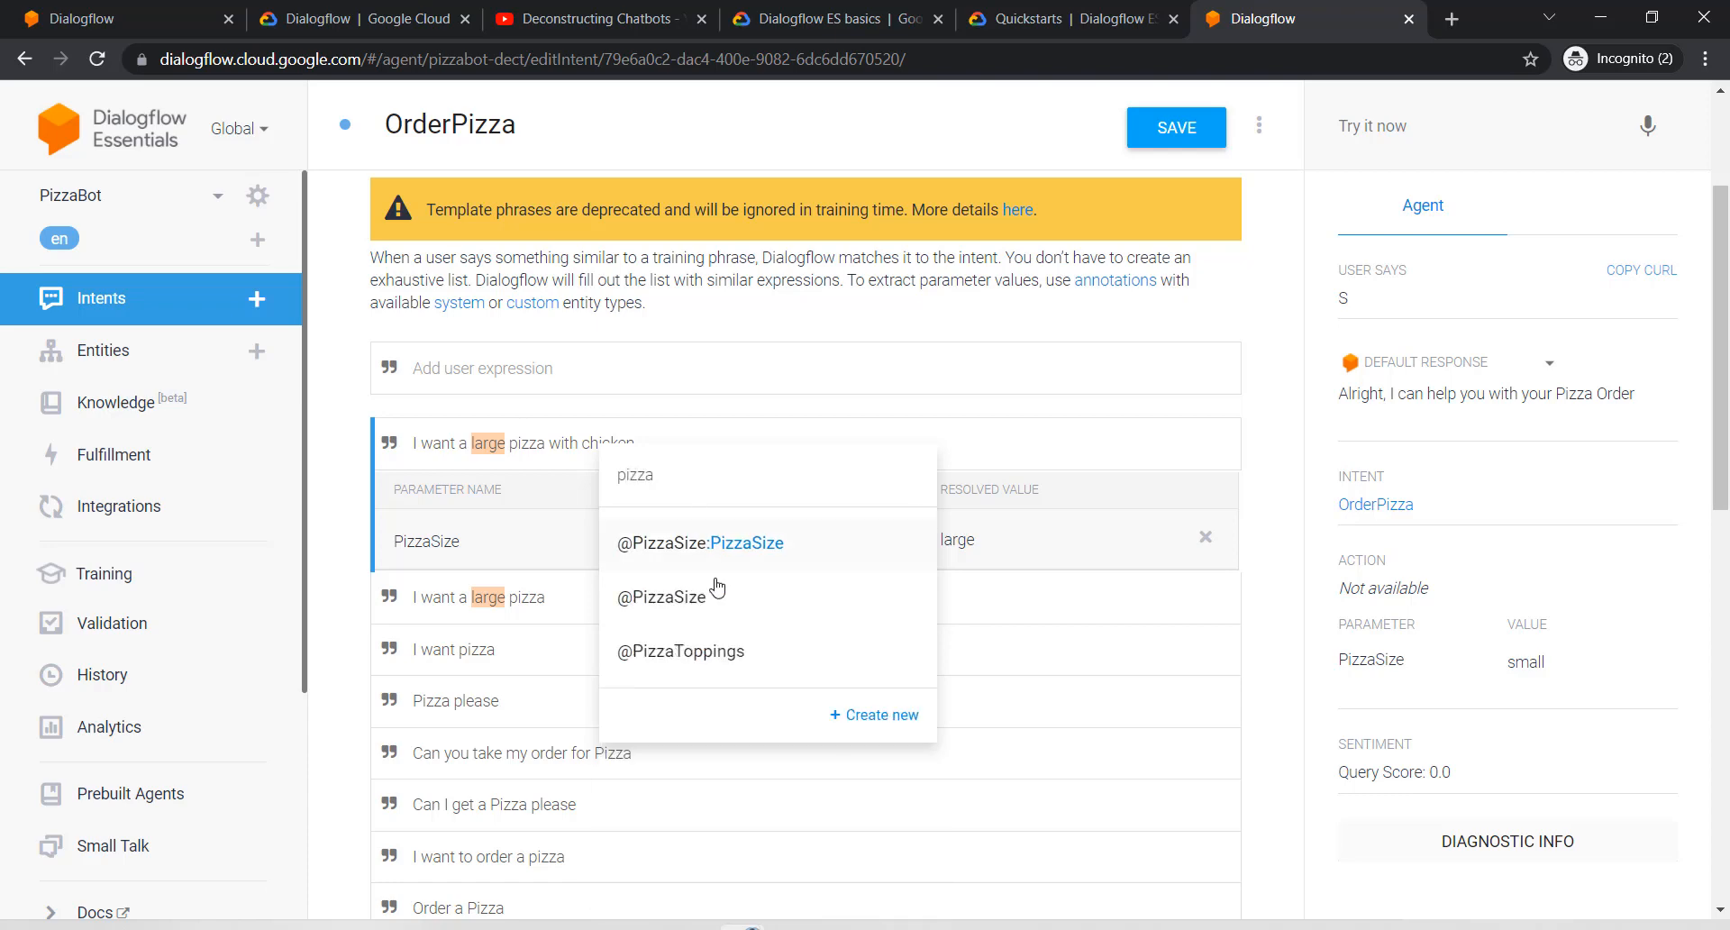
{"action": "left_click", "coordinate": [706, 652]}
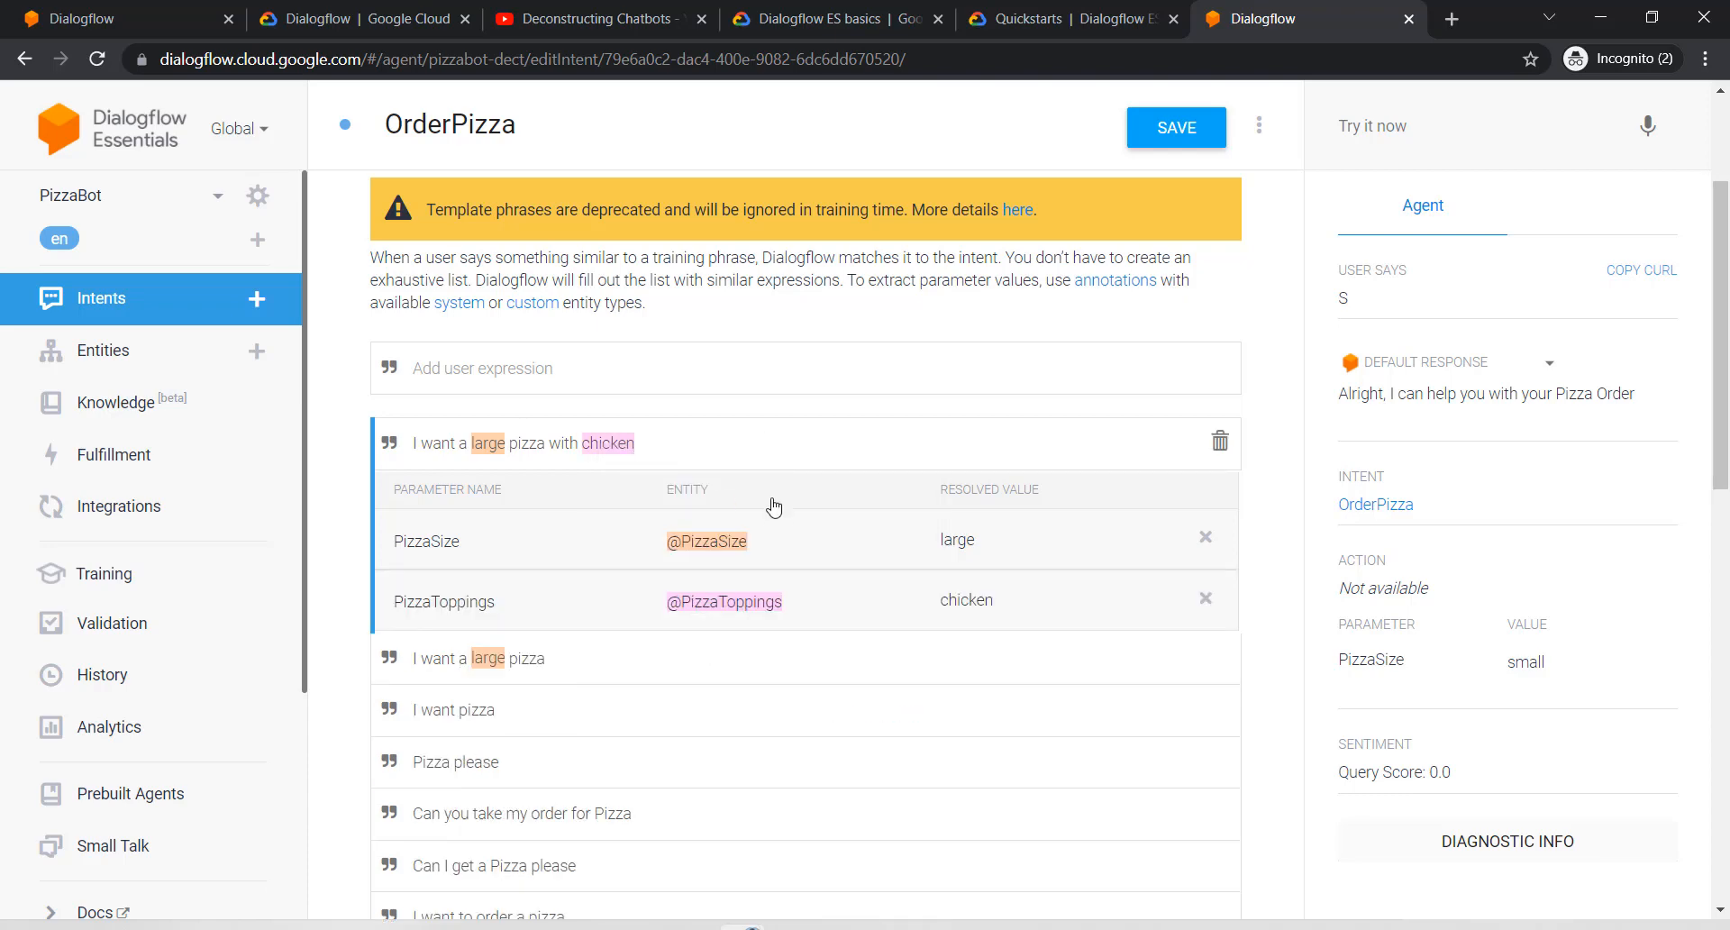
Step: Make the PizzaToppings parameter of the OrderPizza intent required and mark it as a list
{"action": "scroll", "coordinate": [905, 494], "scroll_direction": "down", "scroll_amount": 5}
{"action": "scroll", "coordinate": [908, 495], "scroll_direction": "down", "scroll_amount": 3}
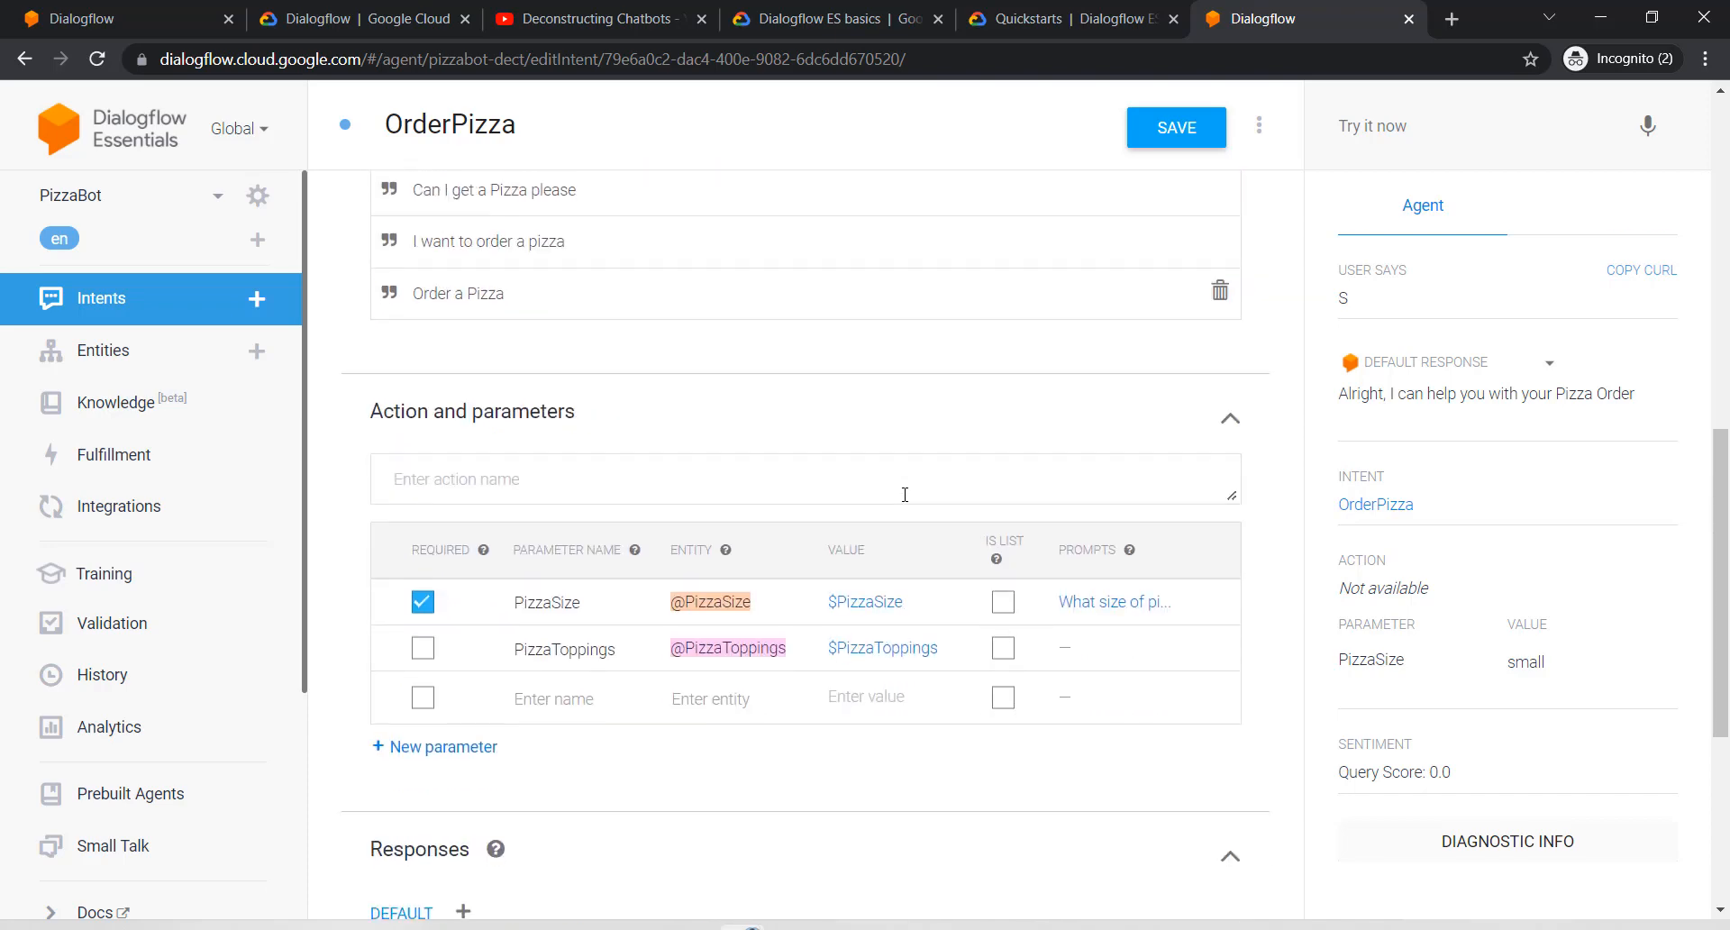
{"action": "left_click", "coordinate": [422, 655]}
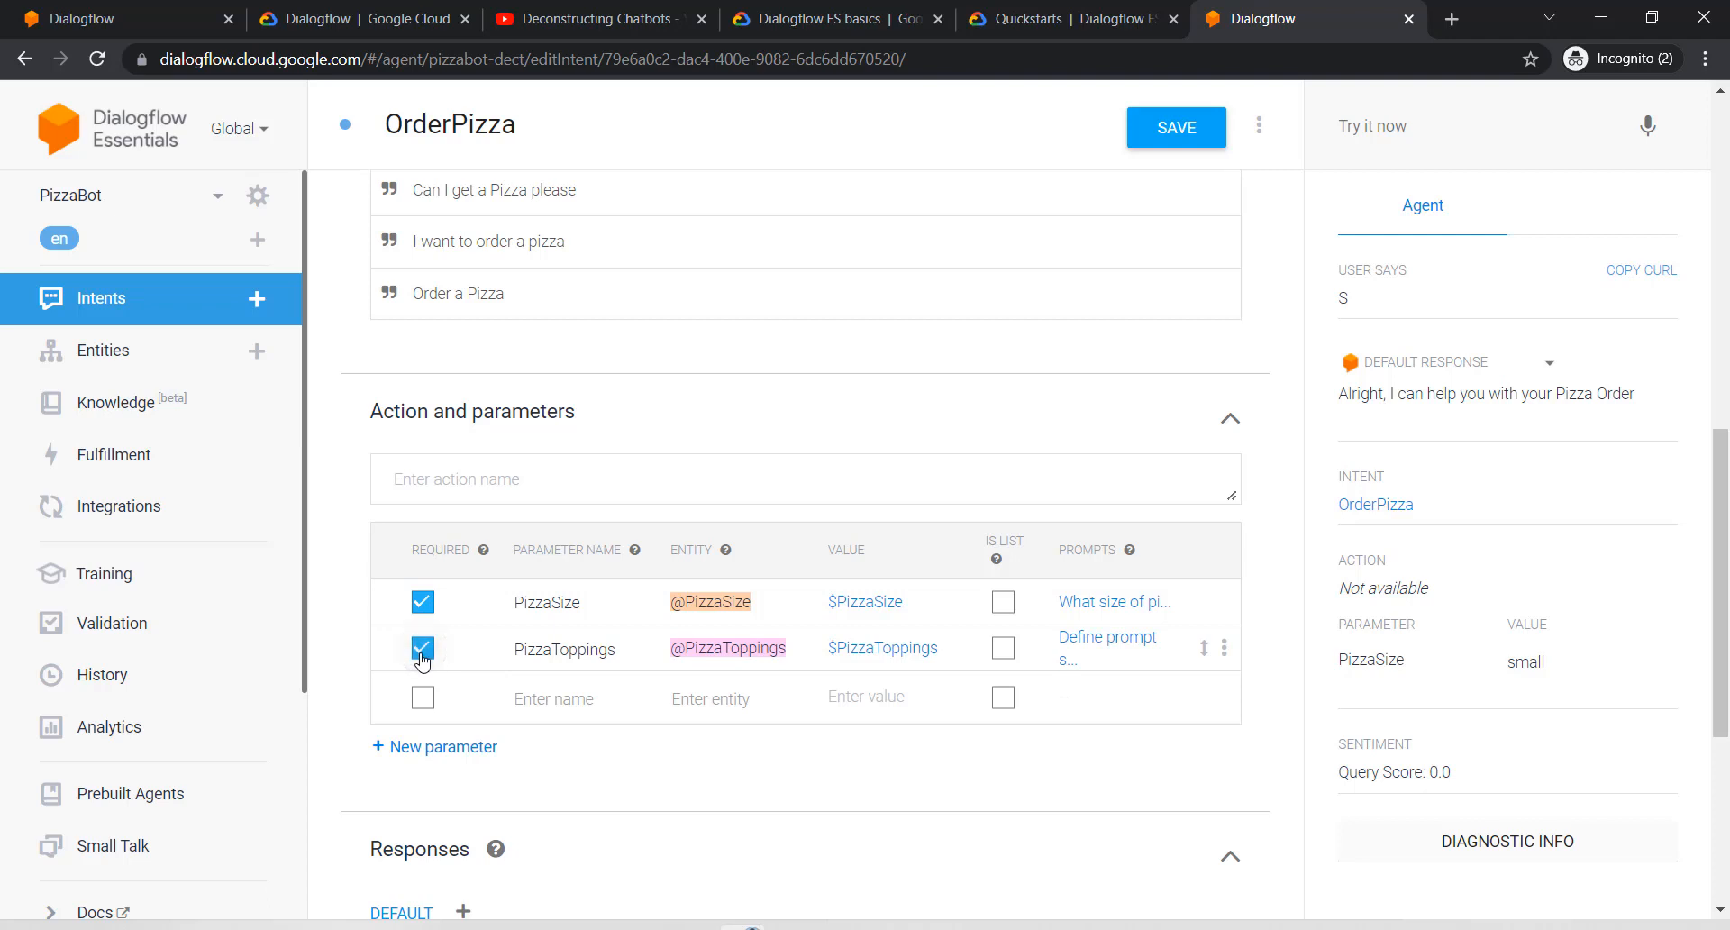
{"action": "left_click", "coordinate": [1005, 663]}
Step: Define the PizzaToppings prompts "Would you like to specify toppings" and "What toppings will you prefer"
{"action": "left_click", "coordinate": [1073, 647]}
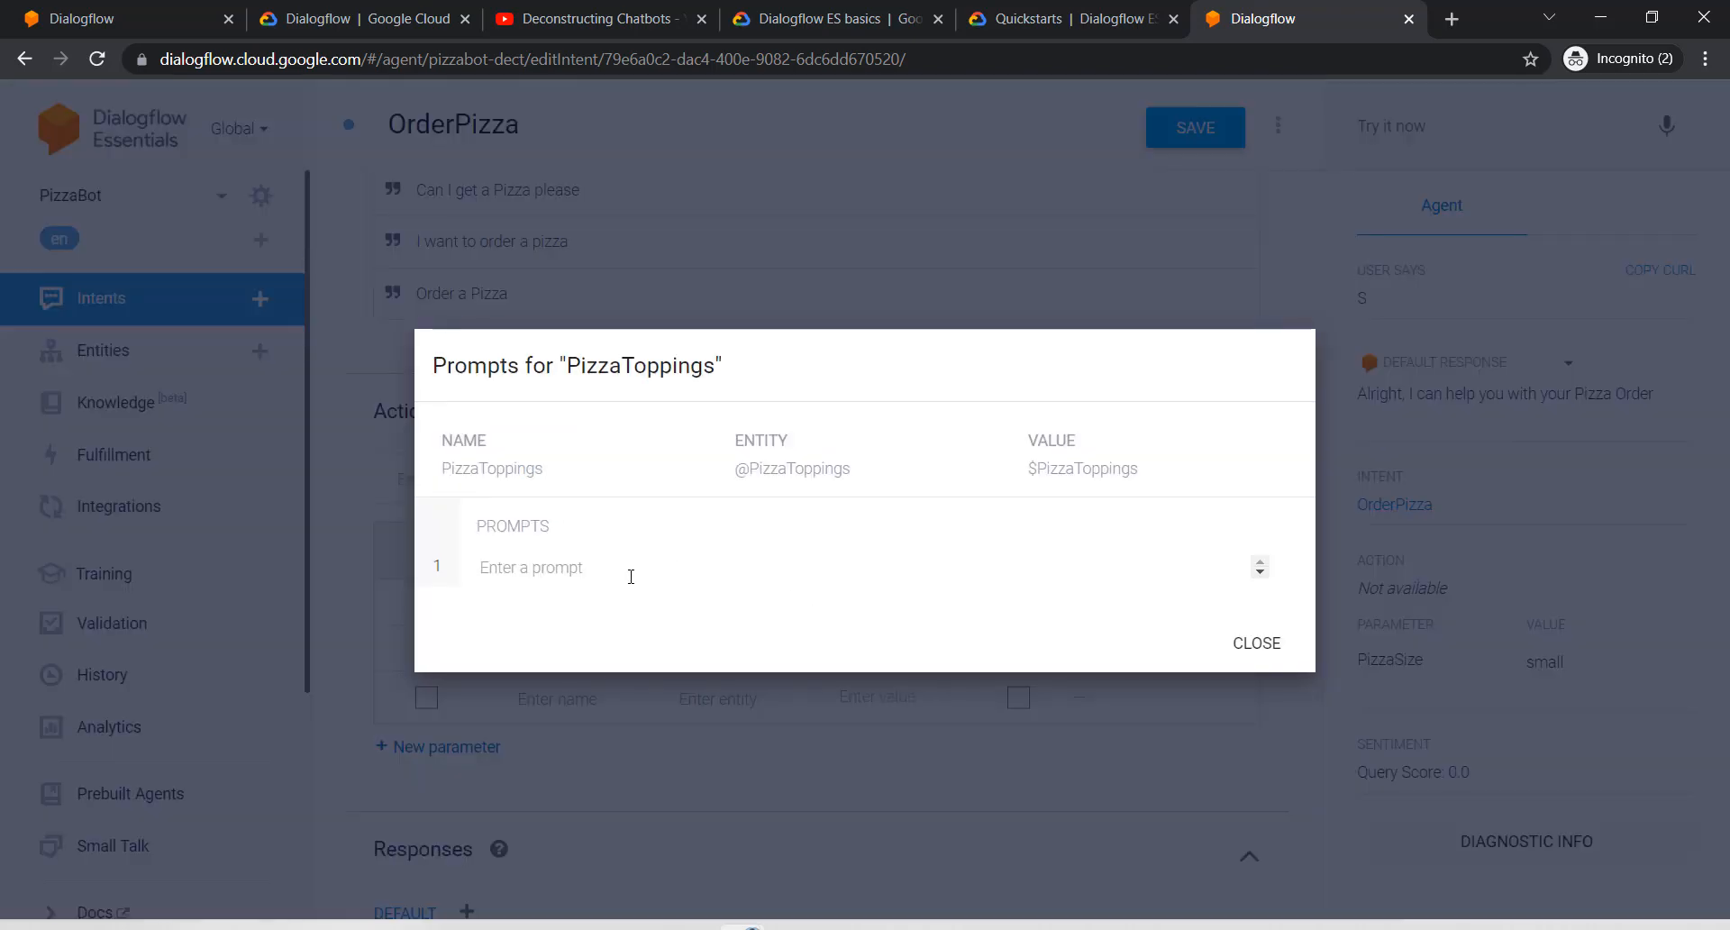
{"action": "left_click", "coordinate": [631, 577]}
{"action": "type", "text": "Ple"}
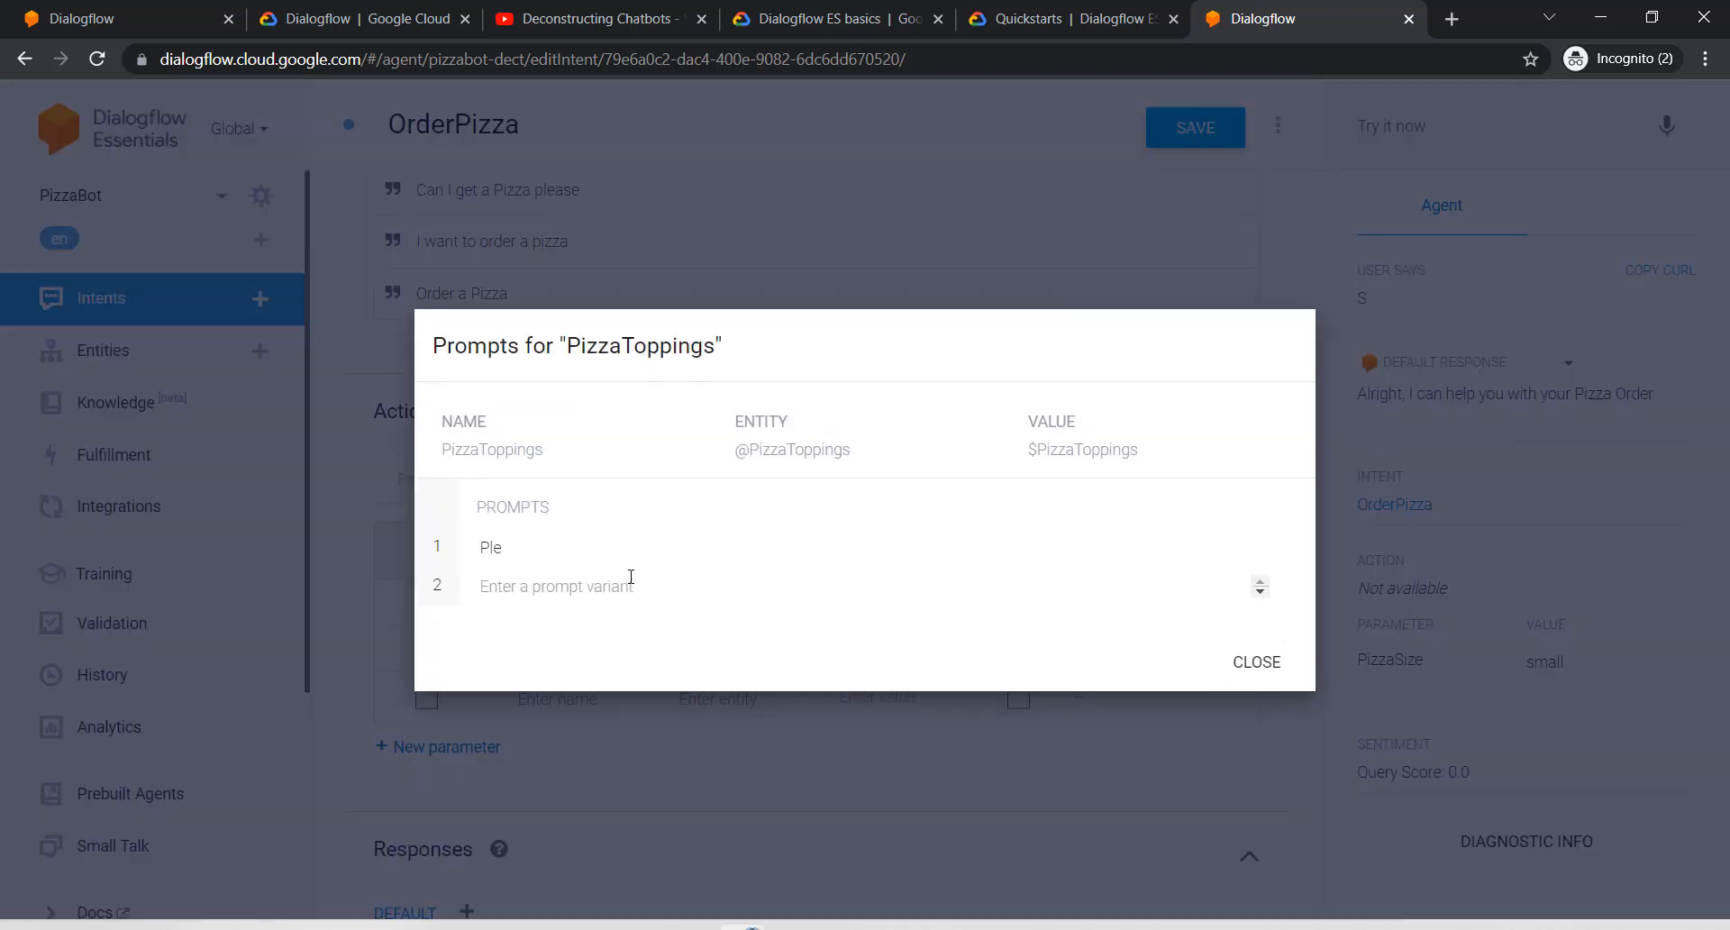
{"action": "key", "text": "BackSpace"}
{"action": "type", "text": "Would you like to specify toppings"}
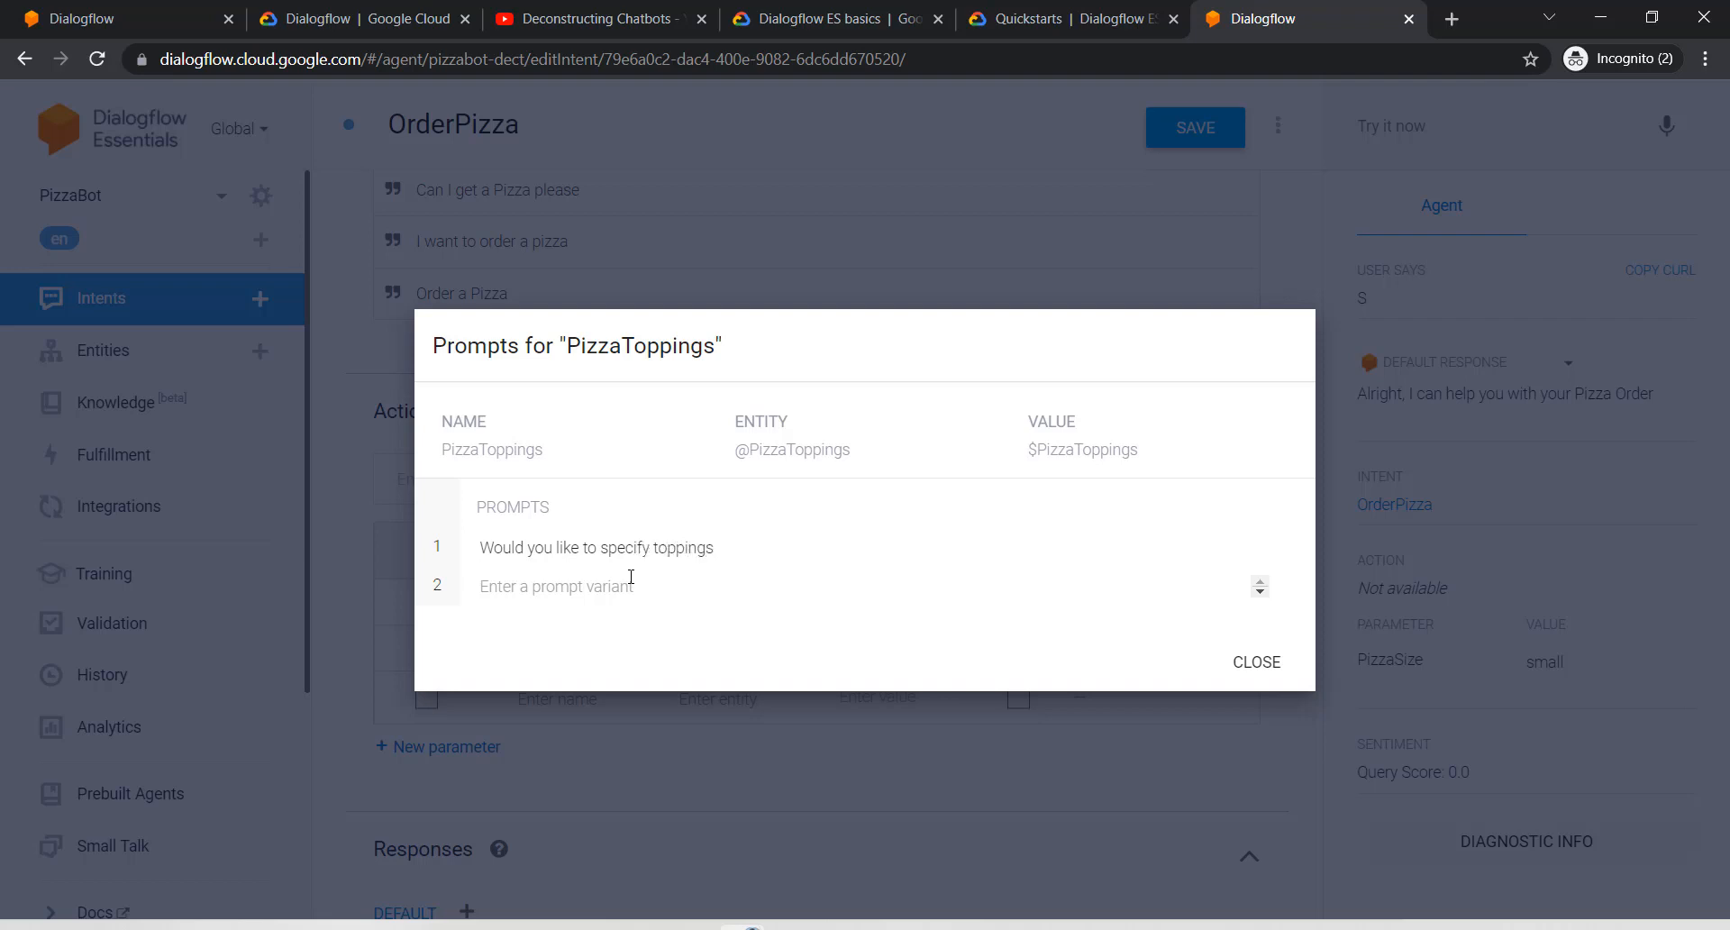
{"action": "key", "text": "Return"}
{"action": "type", "text": "W"}
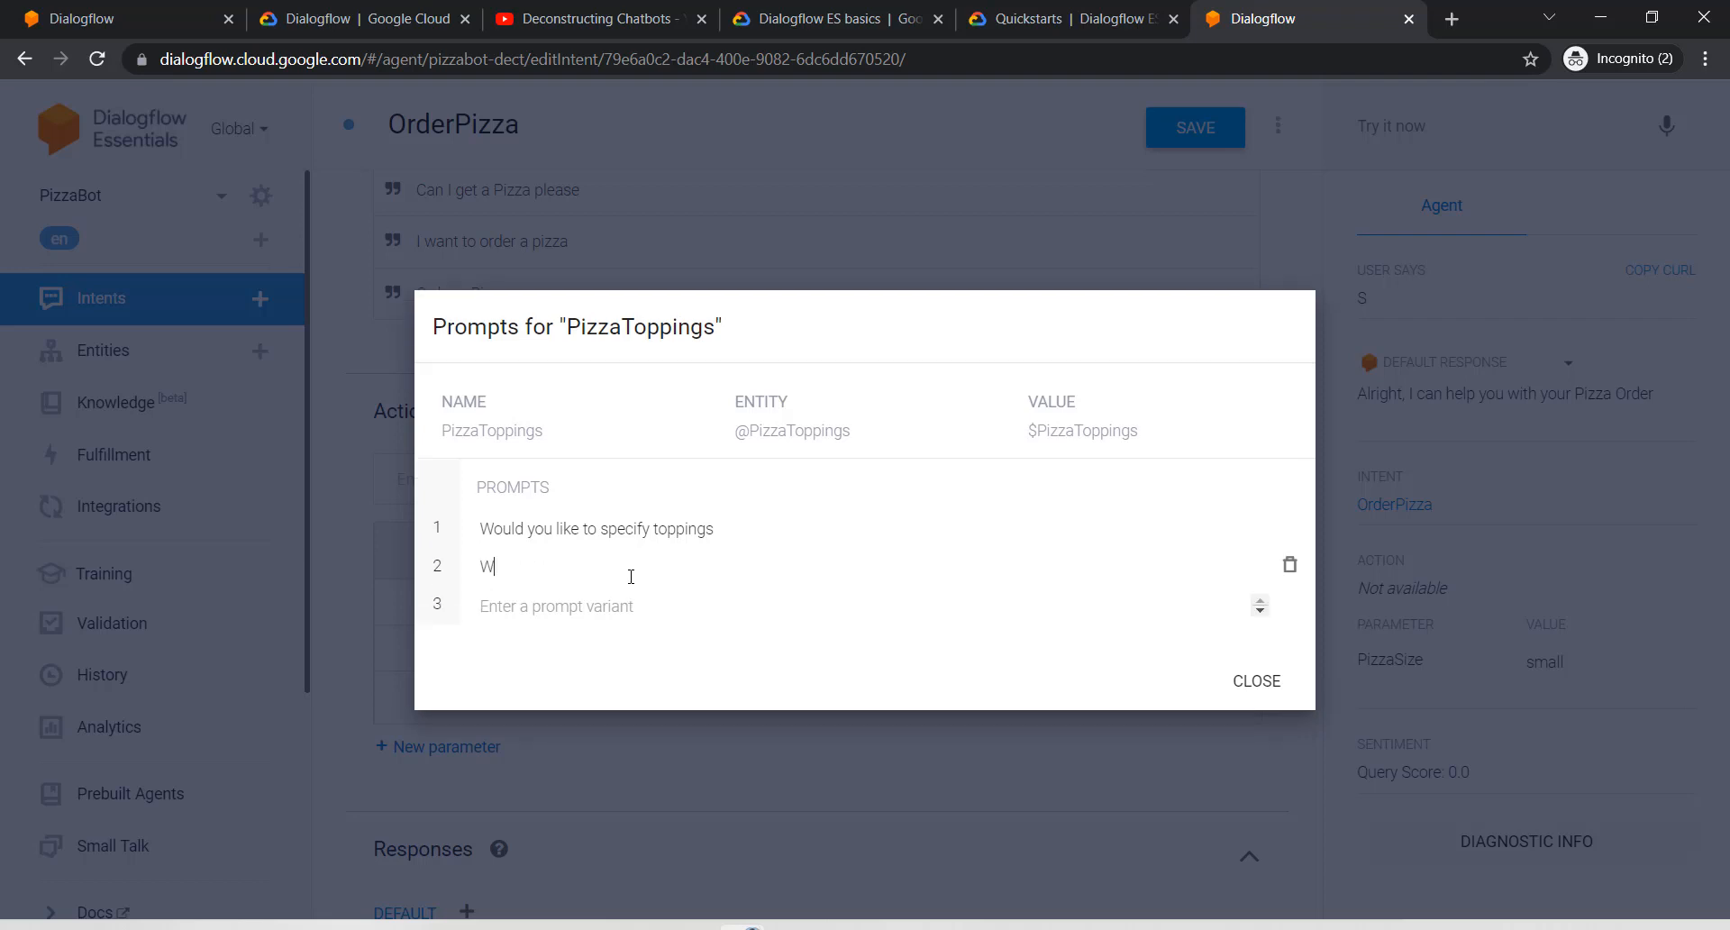
{"action": "type", "text": "hat toppings will you prefer"}
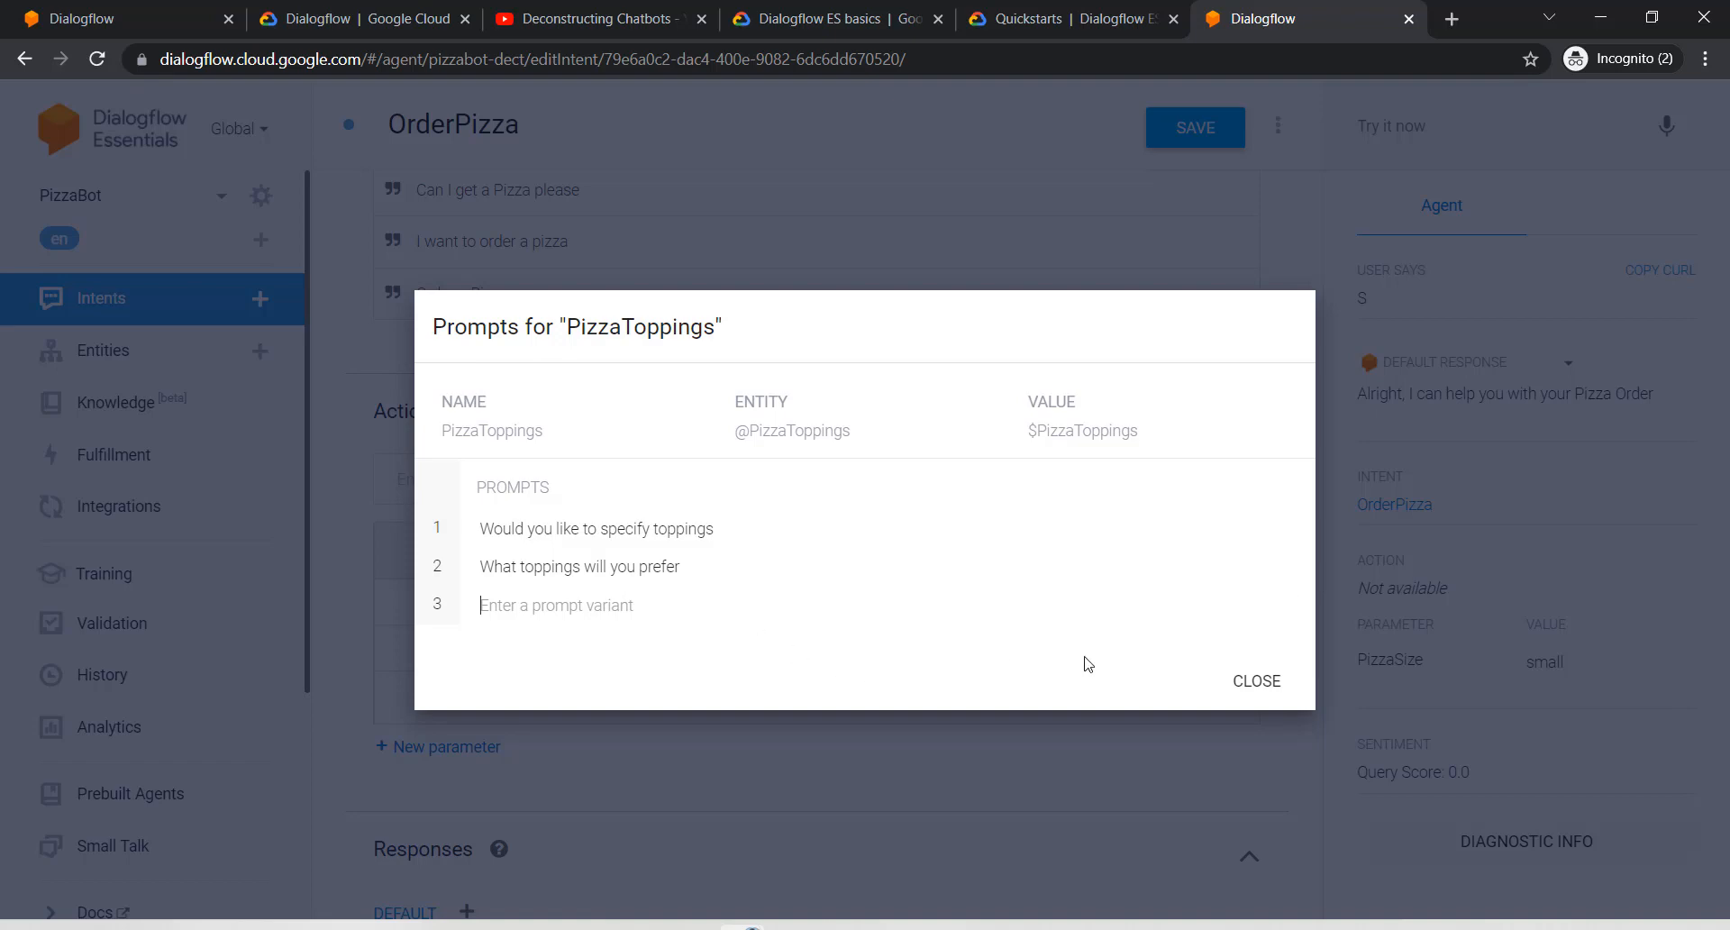
{"action": "left_click", "coordinate": [1267, 680]}
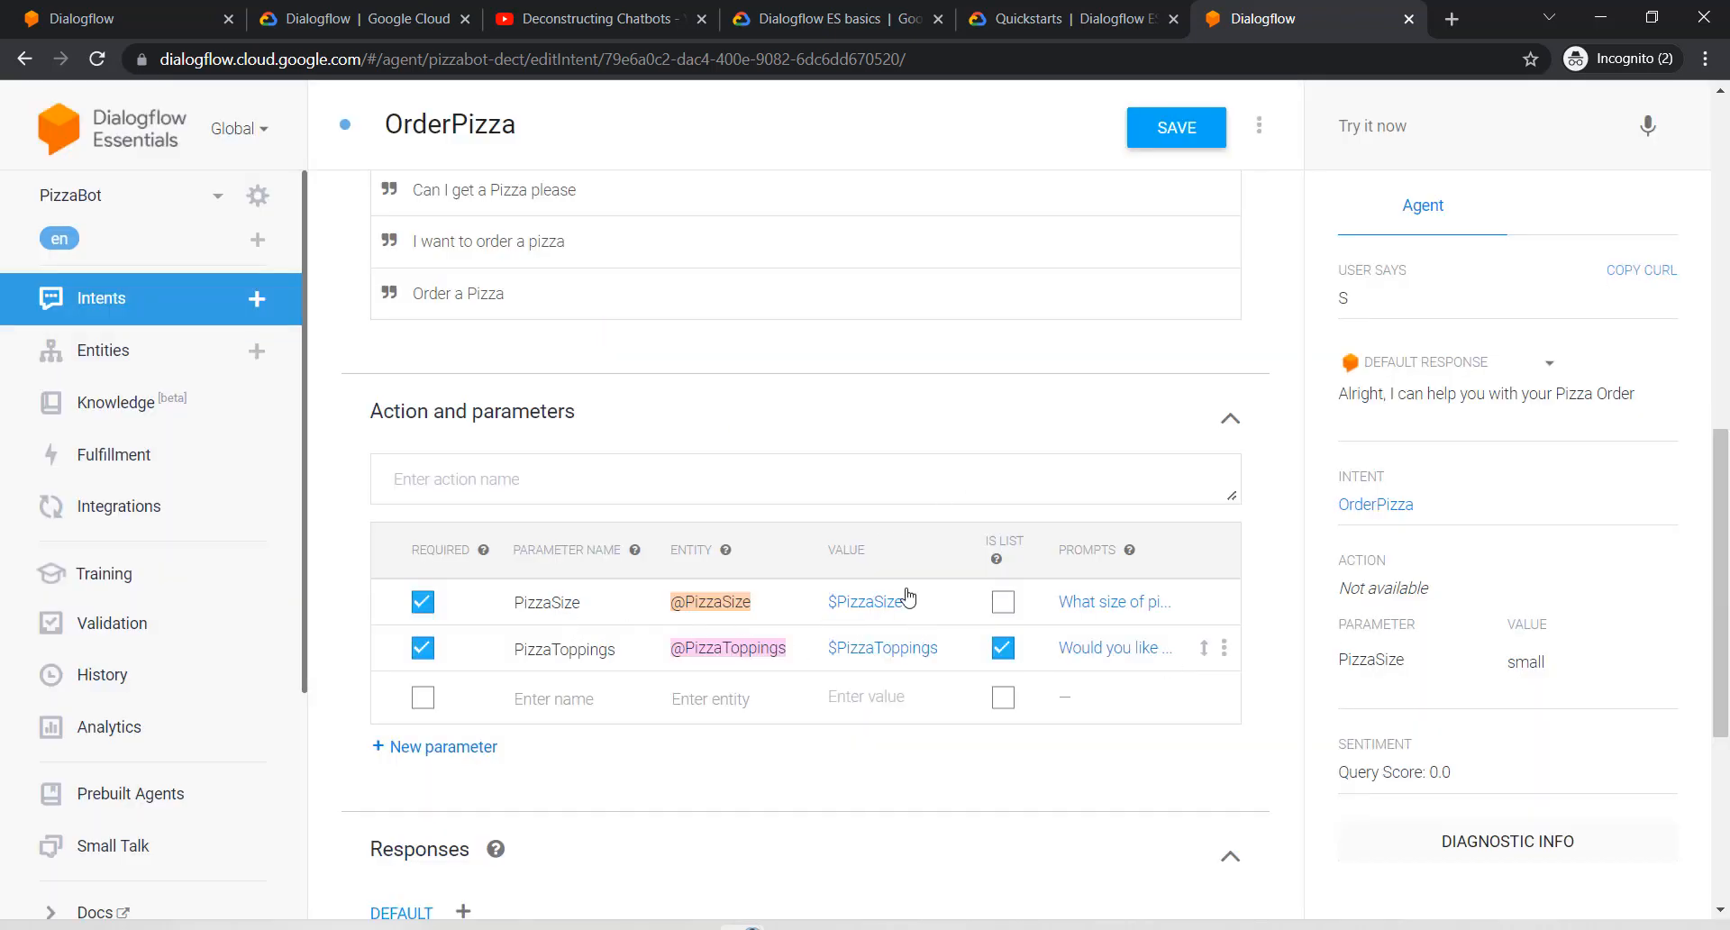
Step: Save the OrderPizza intent with its toppings parameter and dismiss the notification
{"action": "scroll", "coordinate": [965, 564], "scroll_direction": "up", "scroll_amount": 8}
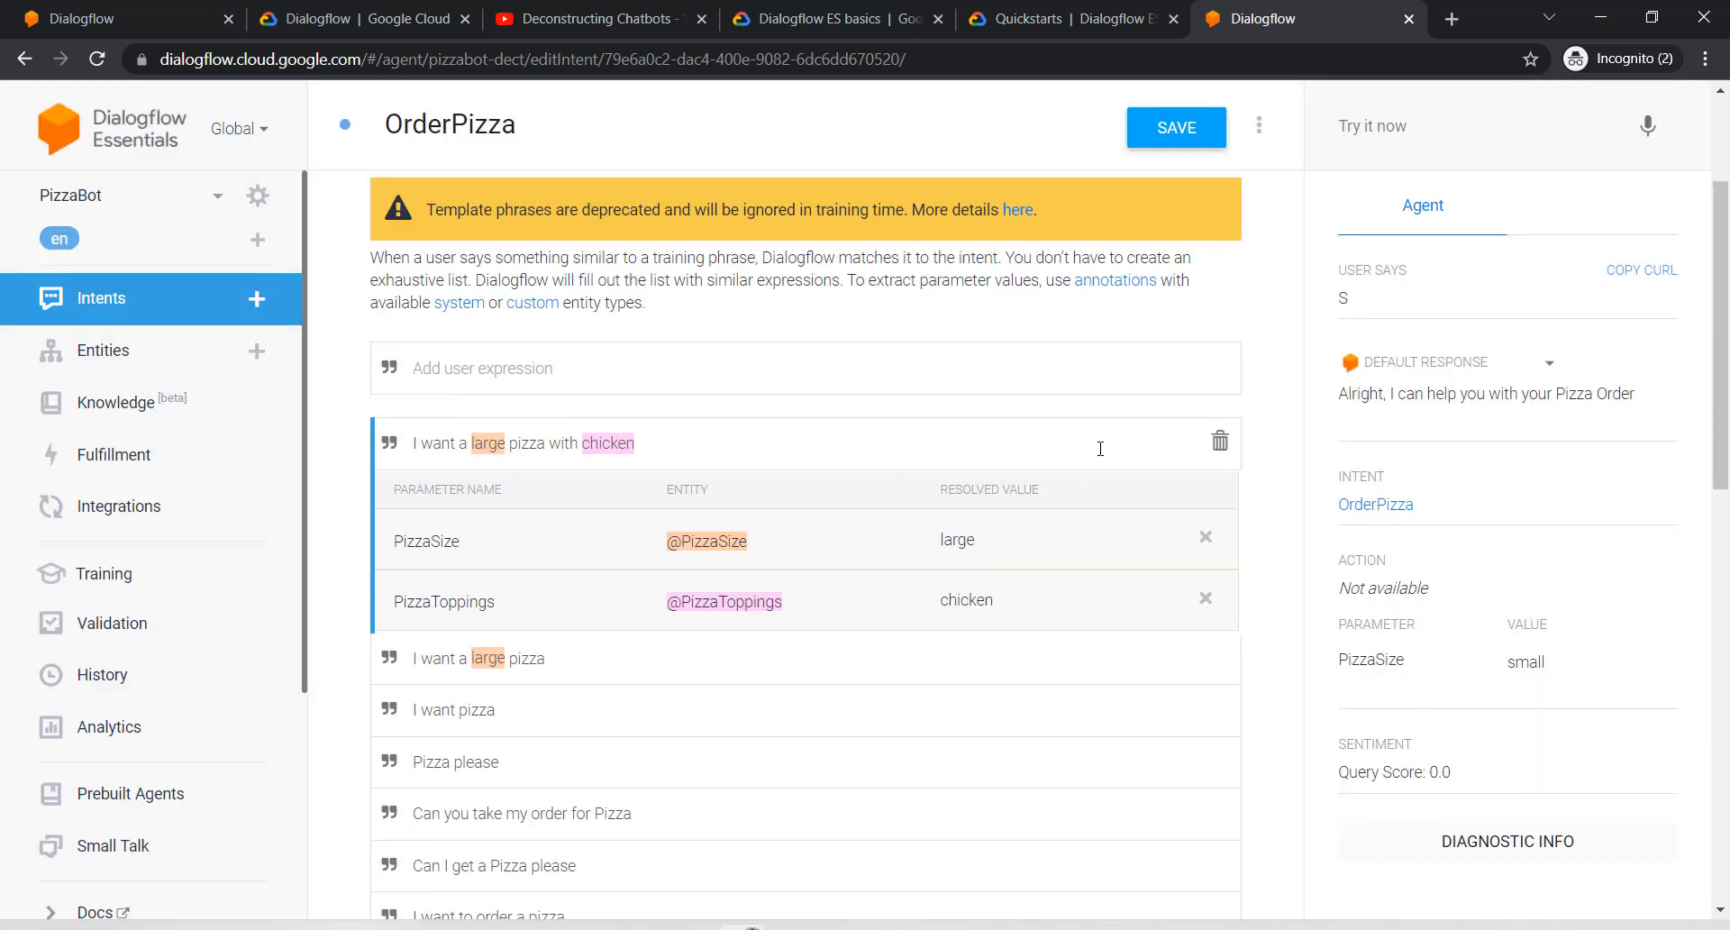
{"action": "left_click", "coordinate": [1185, 134]}
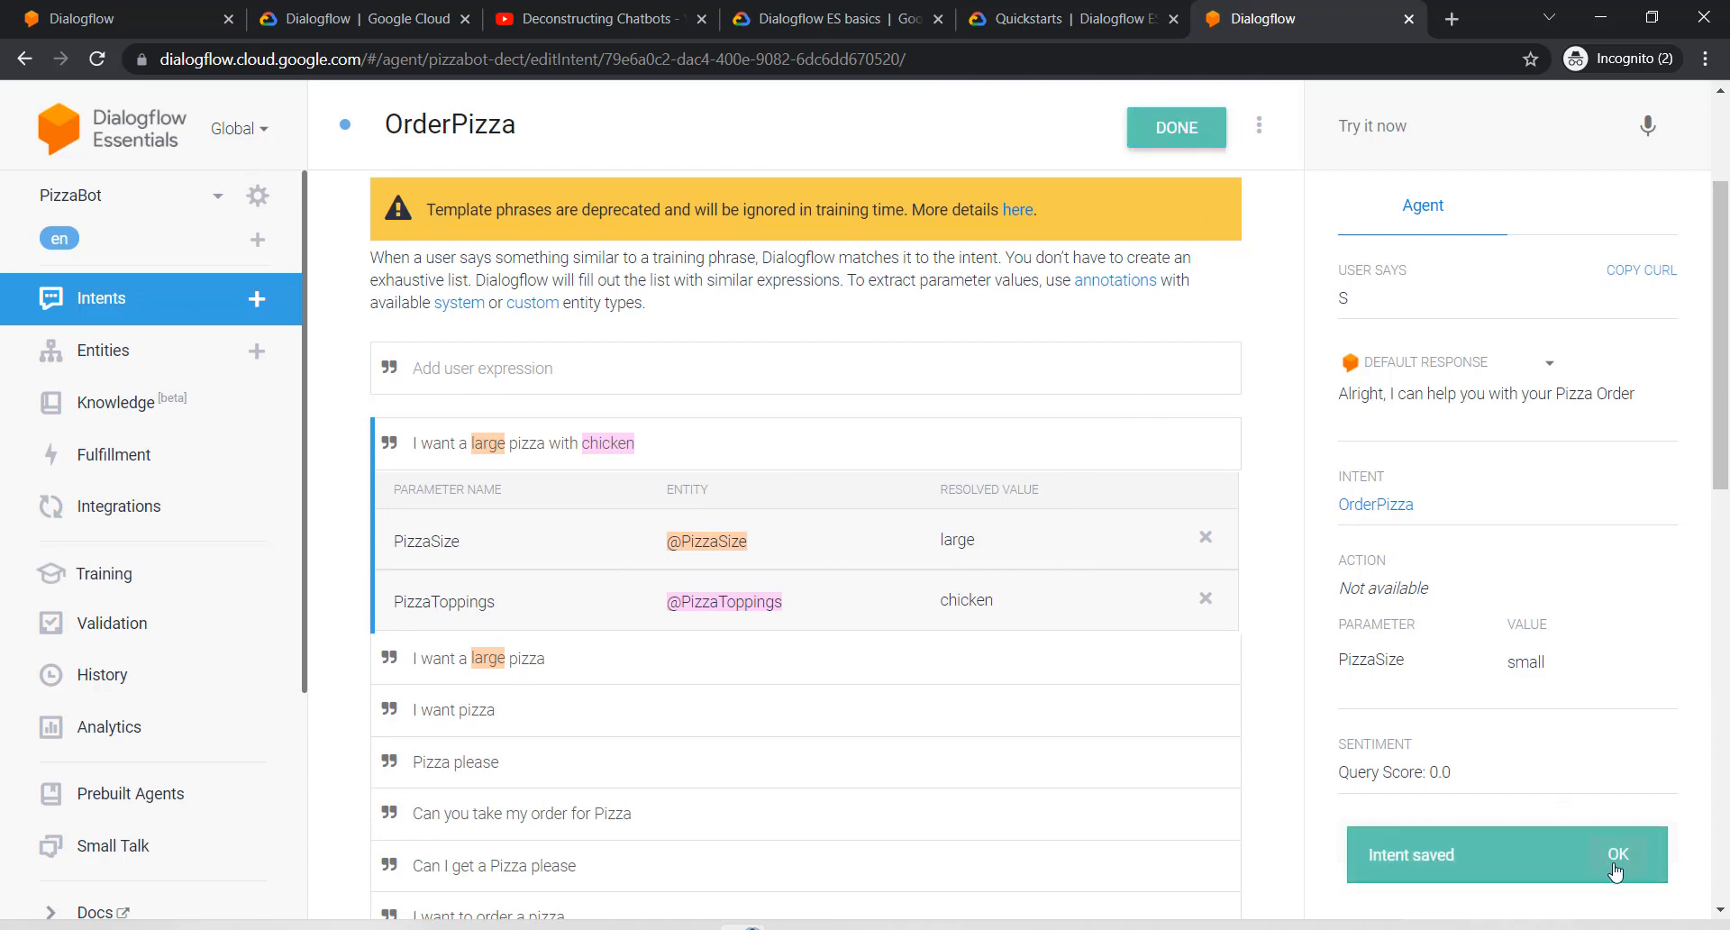
{"action": "left_click", "coordinate": [1616, 870]}
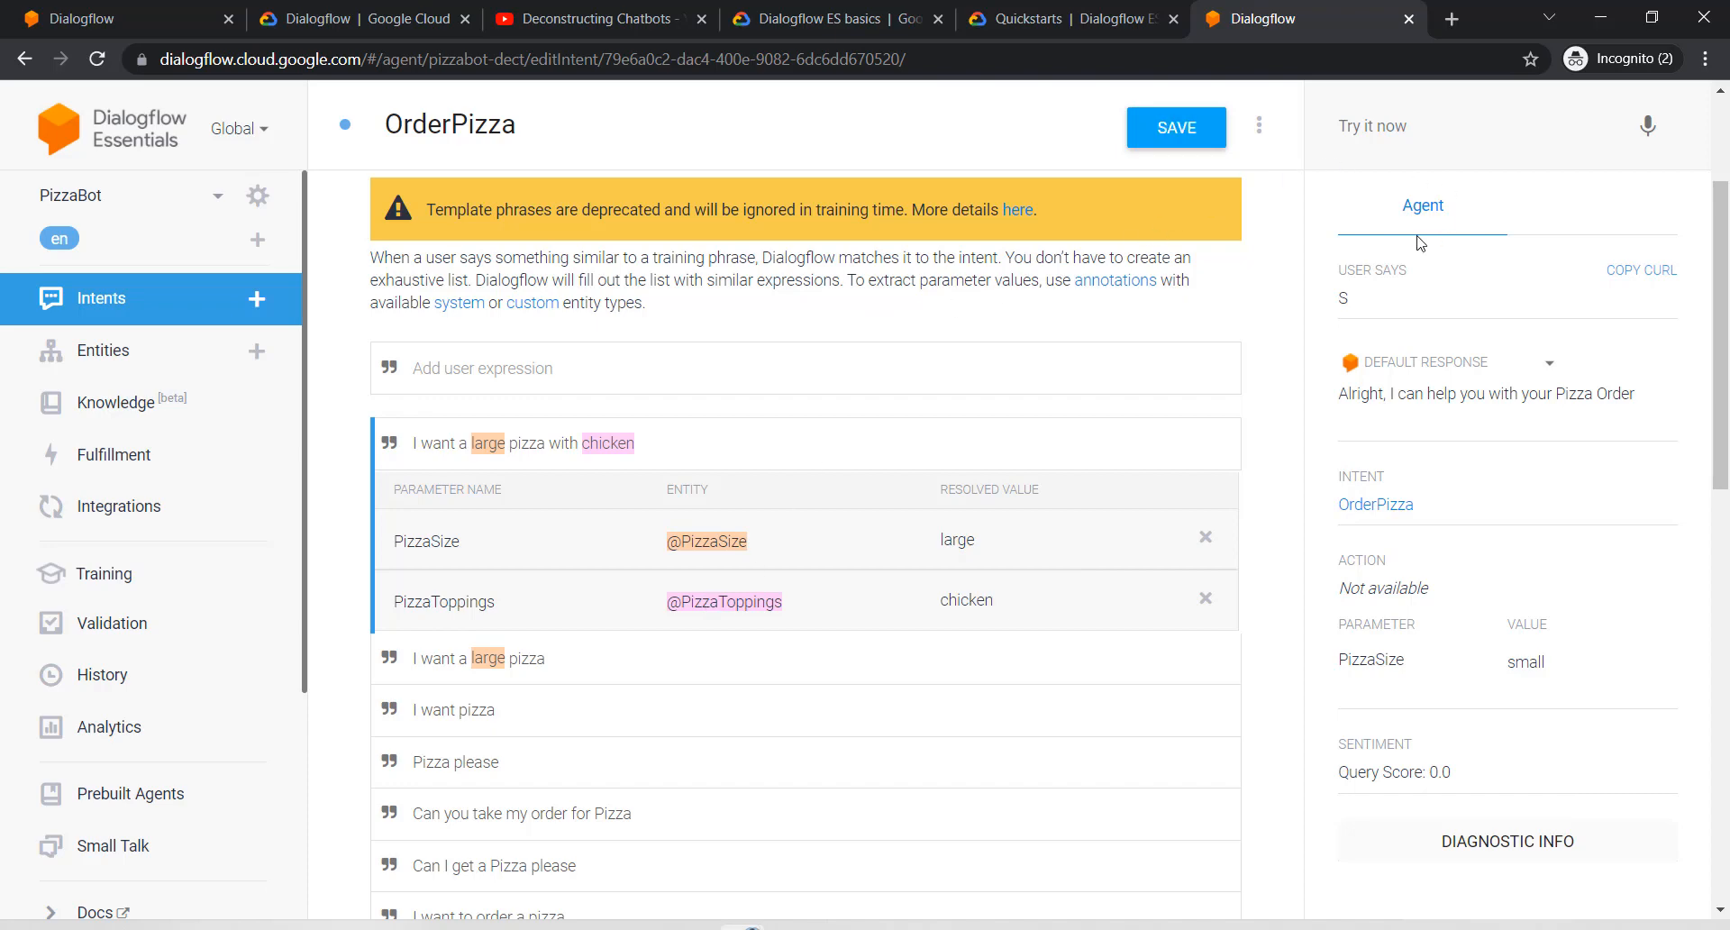
Step: Test the agent with the message "I want a small pizza" and review its response, contexts and parameter values
{"action": "left_click", "coordinate": [1420, 122]}
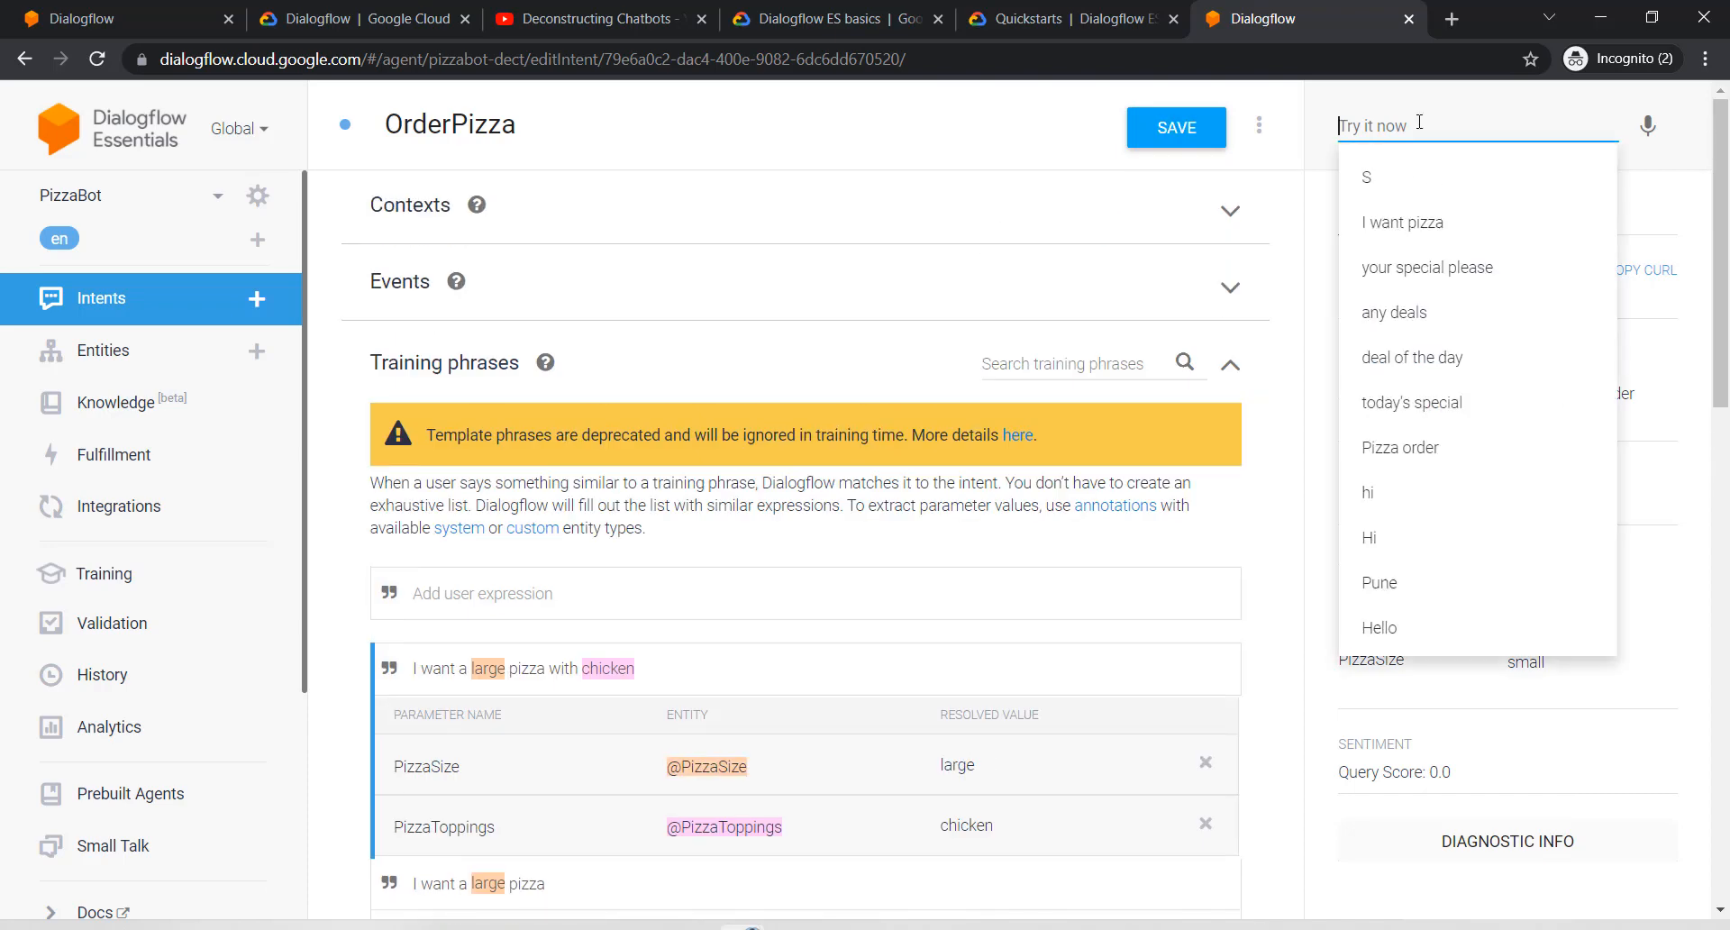
{"action": "type", "text": "I want a "}
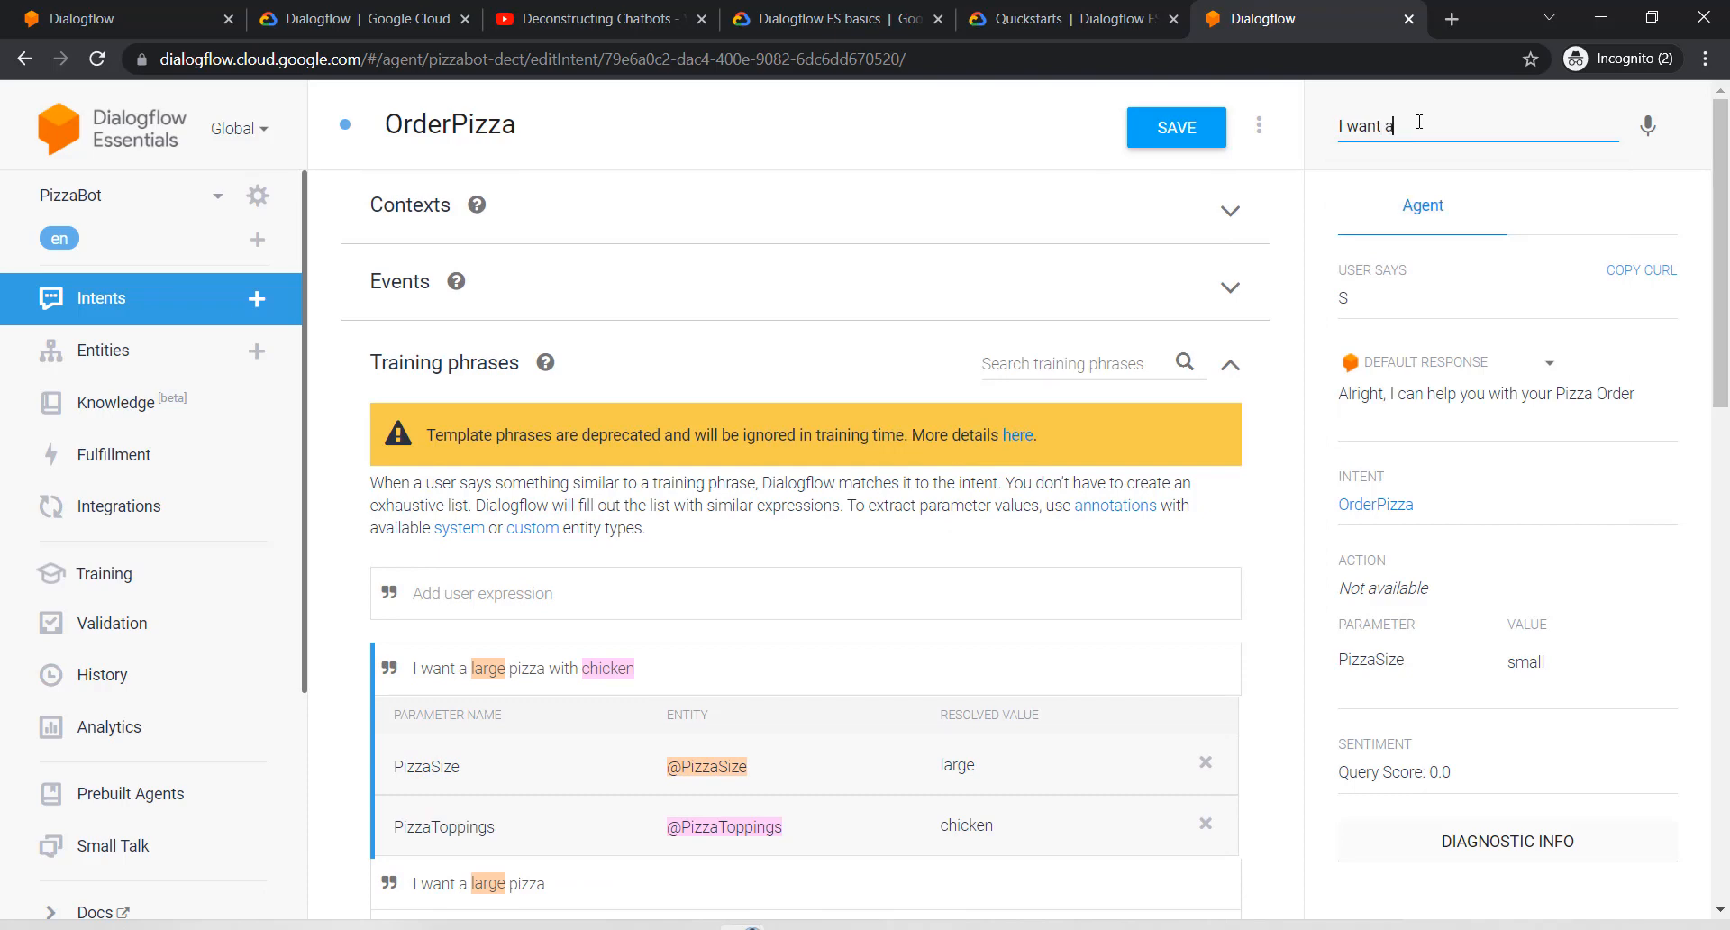
{"action": "type", "text": "small pizza"}
{"action": "scroll", "coordinate": [905, 528], "scroll_direction": "down", "scroll_amount": 4}
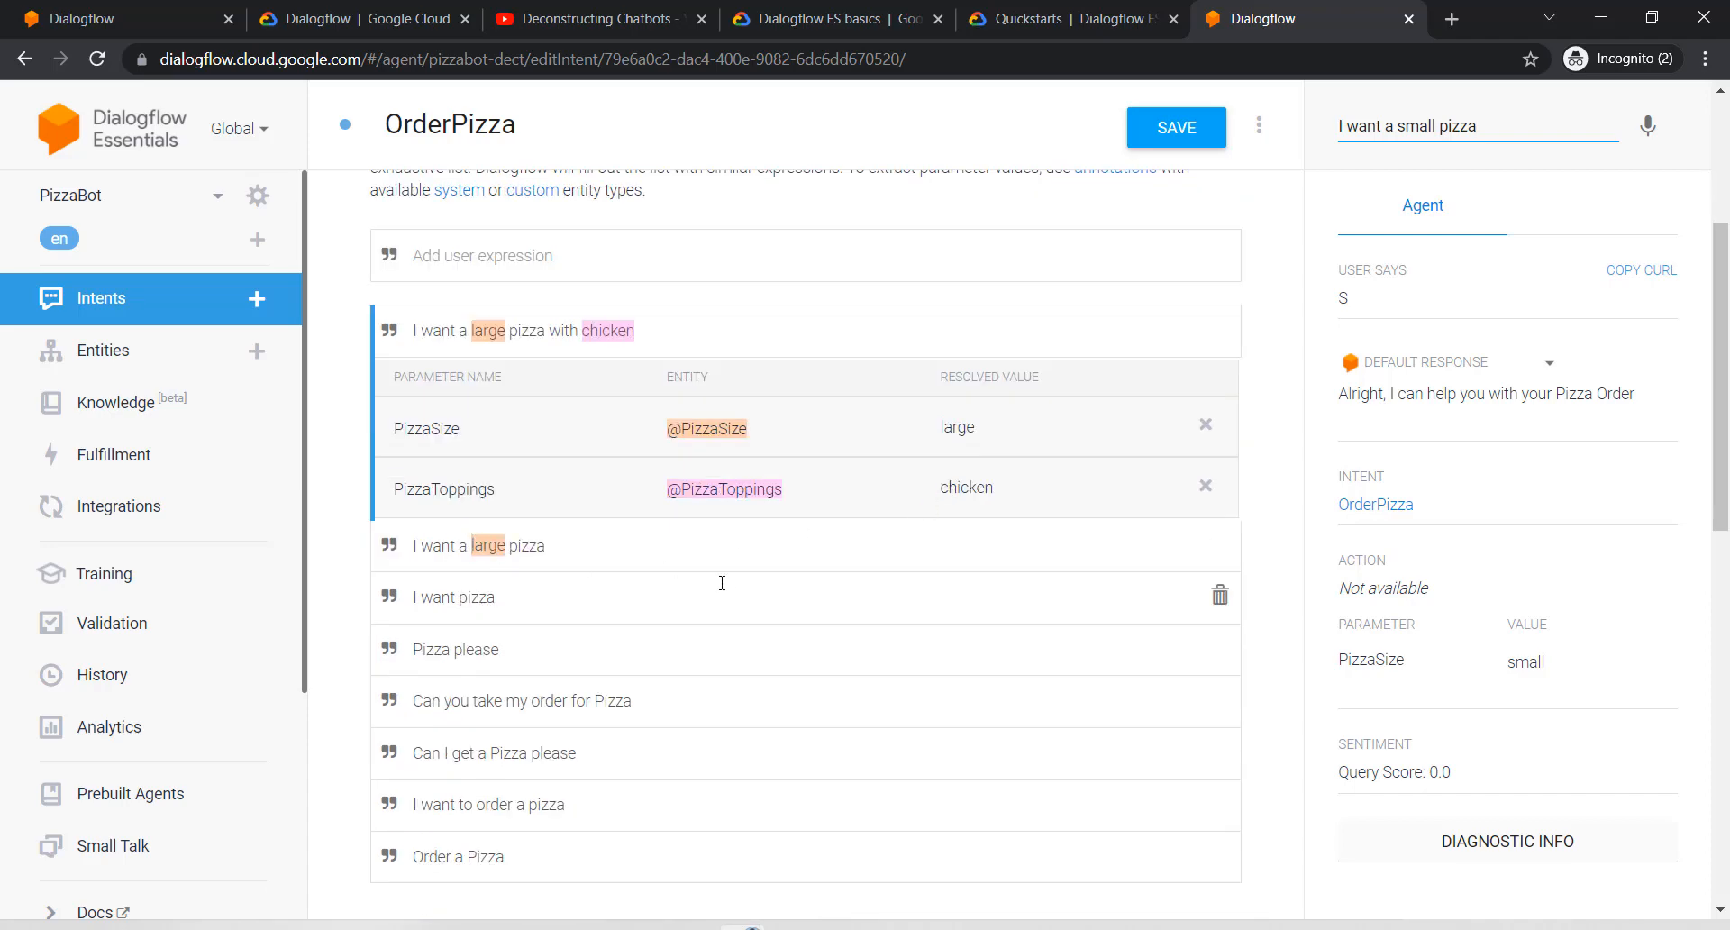
{"action": "scroll", "coordinate": [727, 581], "scroll_direction": "up", "scroll_amount": 4}
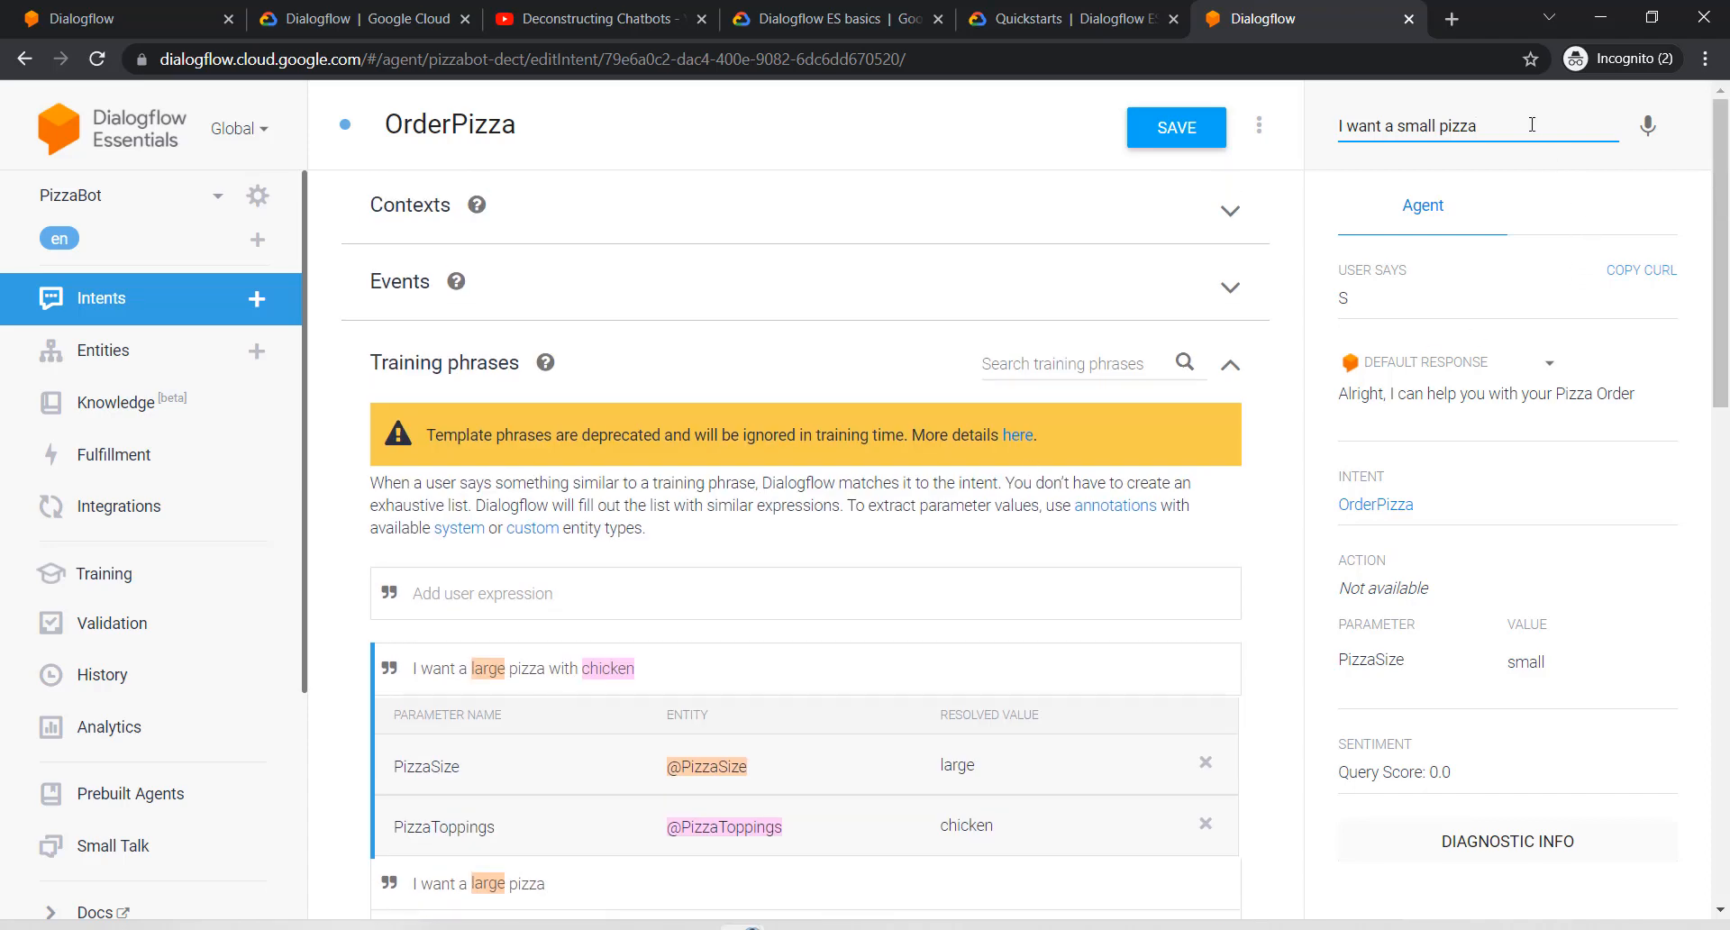
{"action": "key", "text": "Return"}
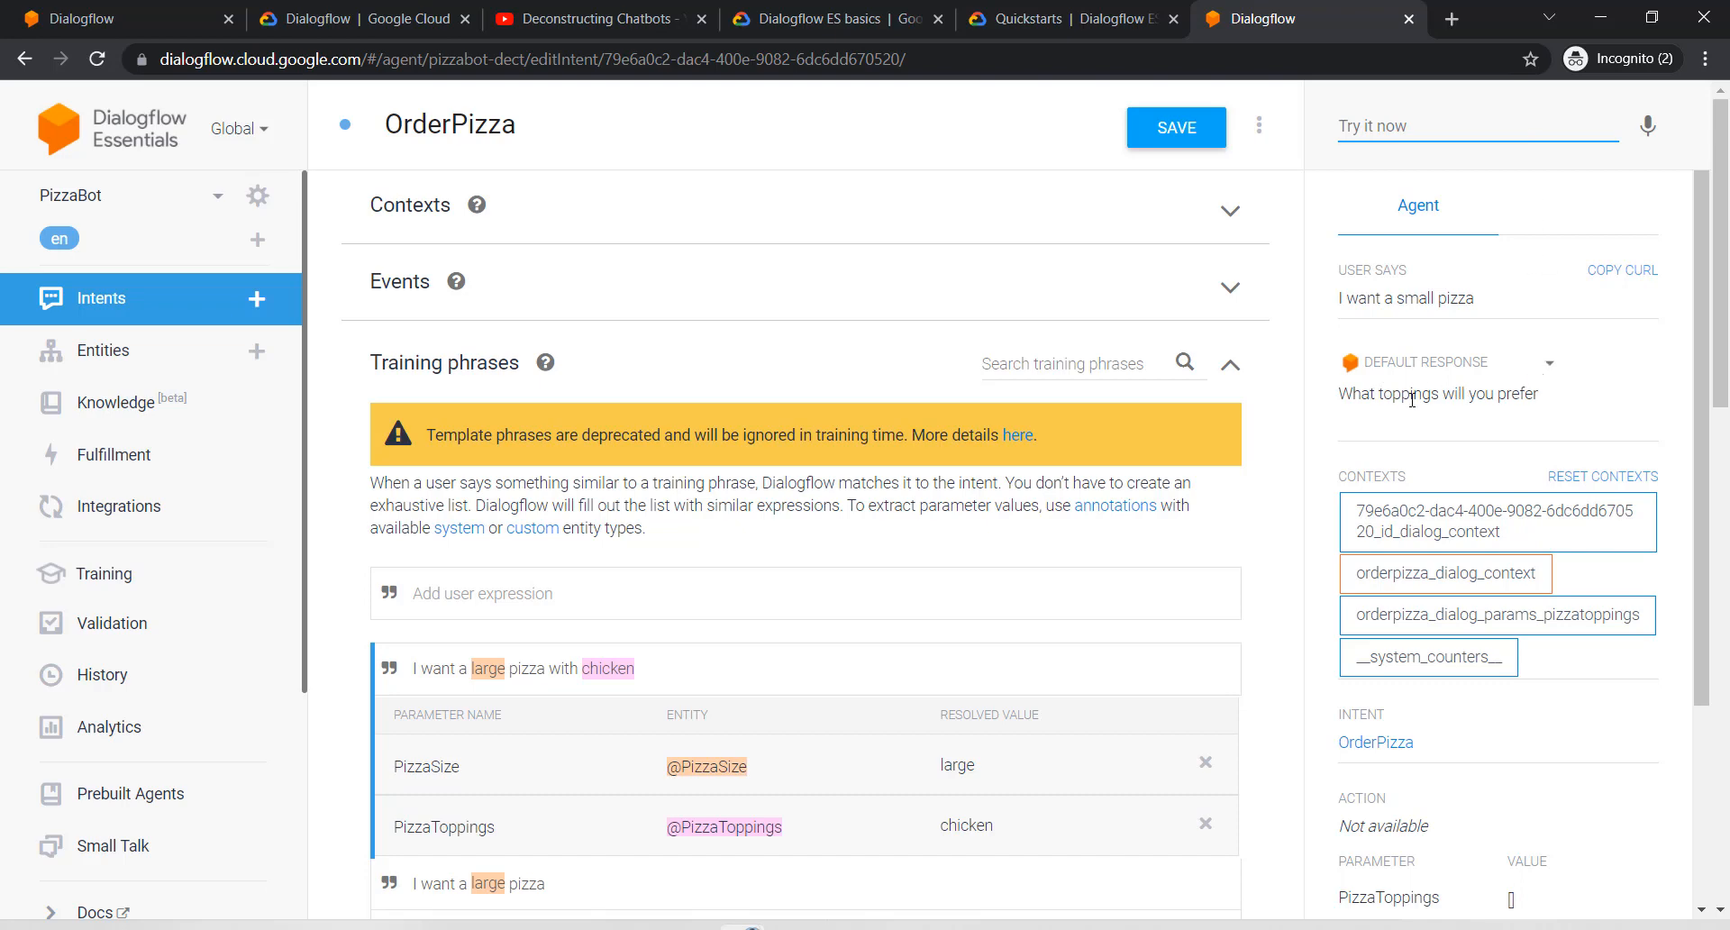
{"action": "scroll", "coordinate": [1487, 442], "scroll_direction": "down", "scroll_amount": 3}
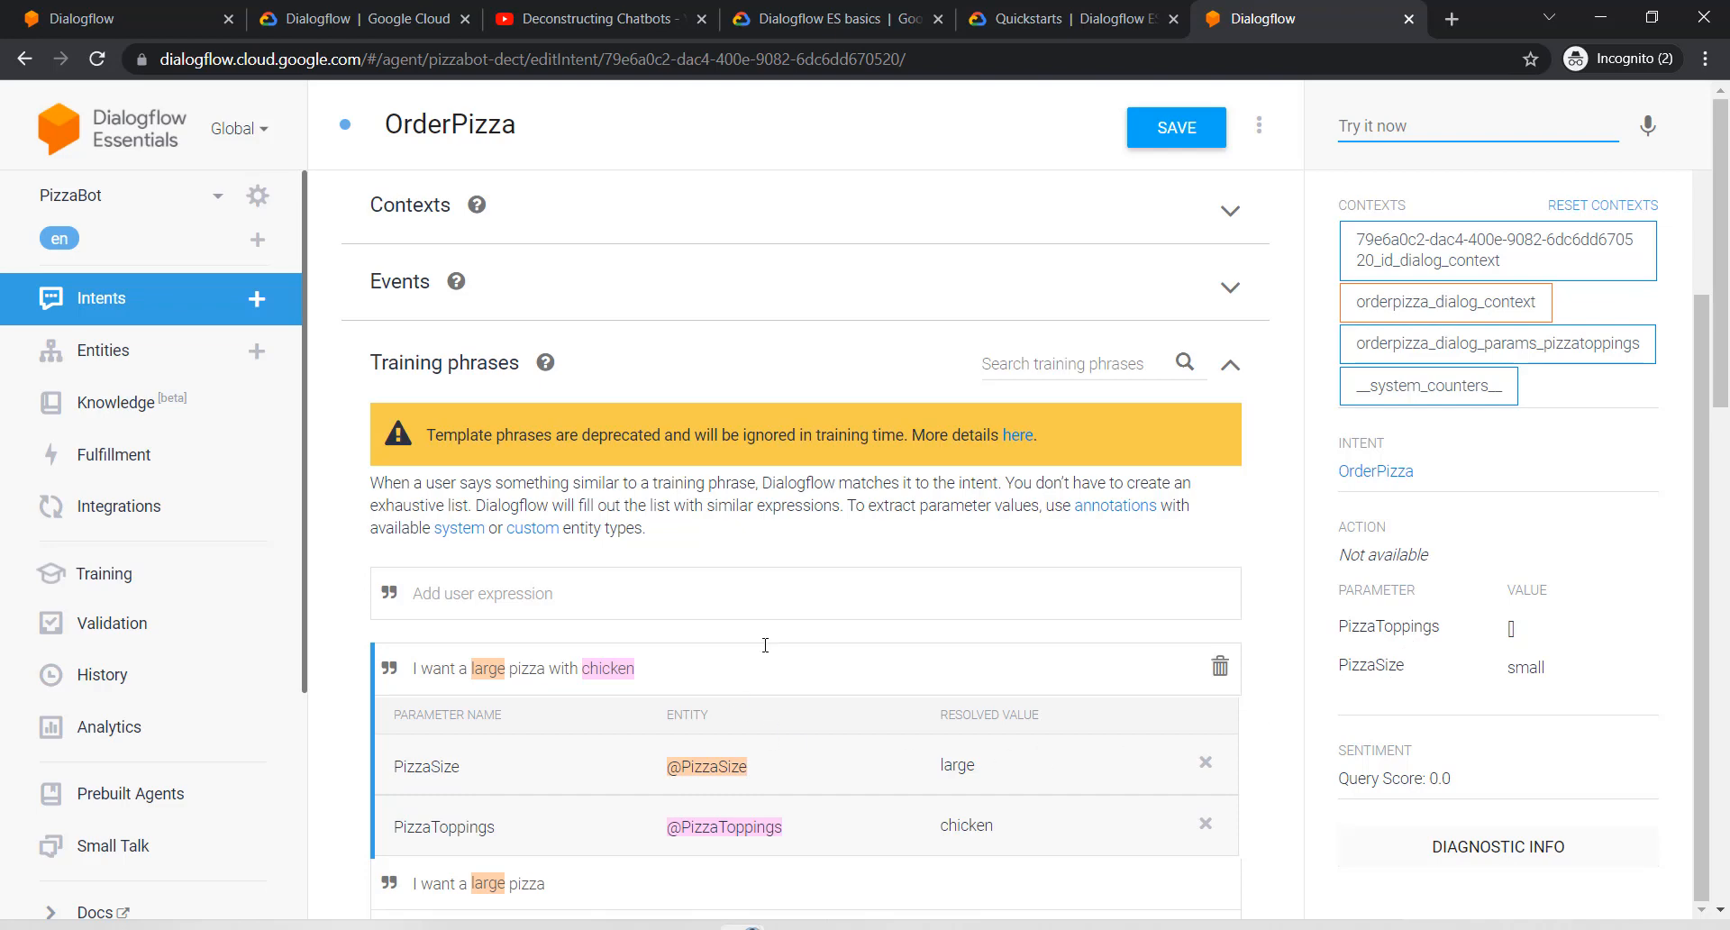
{"action": "scroll", "coordinate": [765, 646], "scroll_direction": "down", "scroll_amount": 3}
{"action": "scroll", "coordinate": [974, 563], "scroll_direction": "up", "scroll_amount": 3}
{"action": "scroll", "coordinate": [1330, 543], "scroll_direction": "up", "scroll_amount": 3}
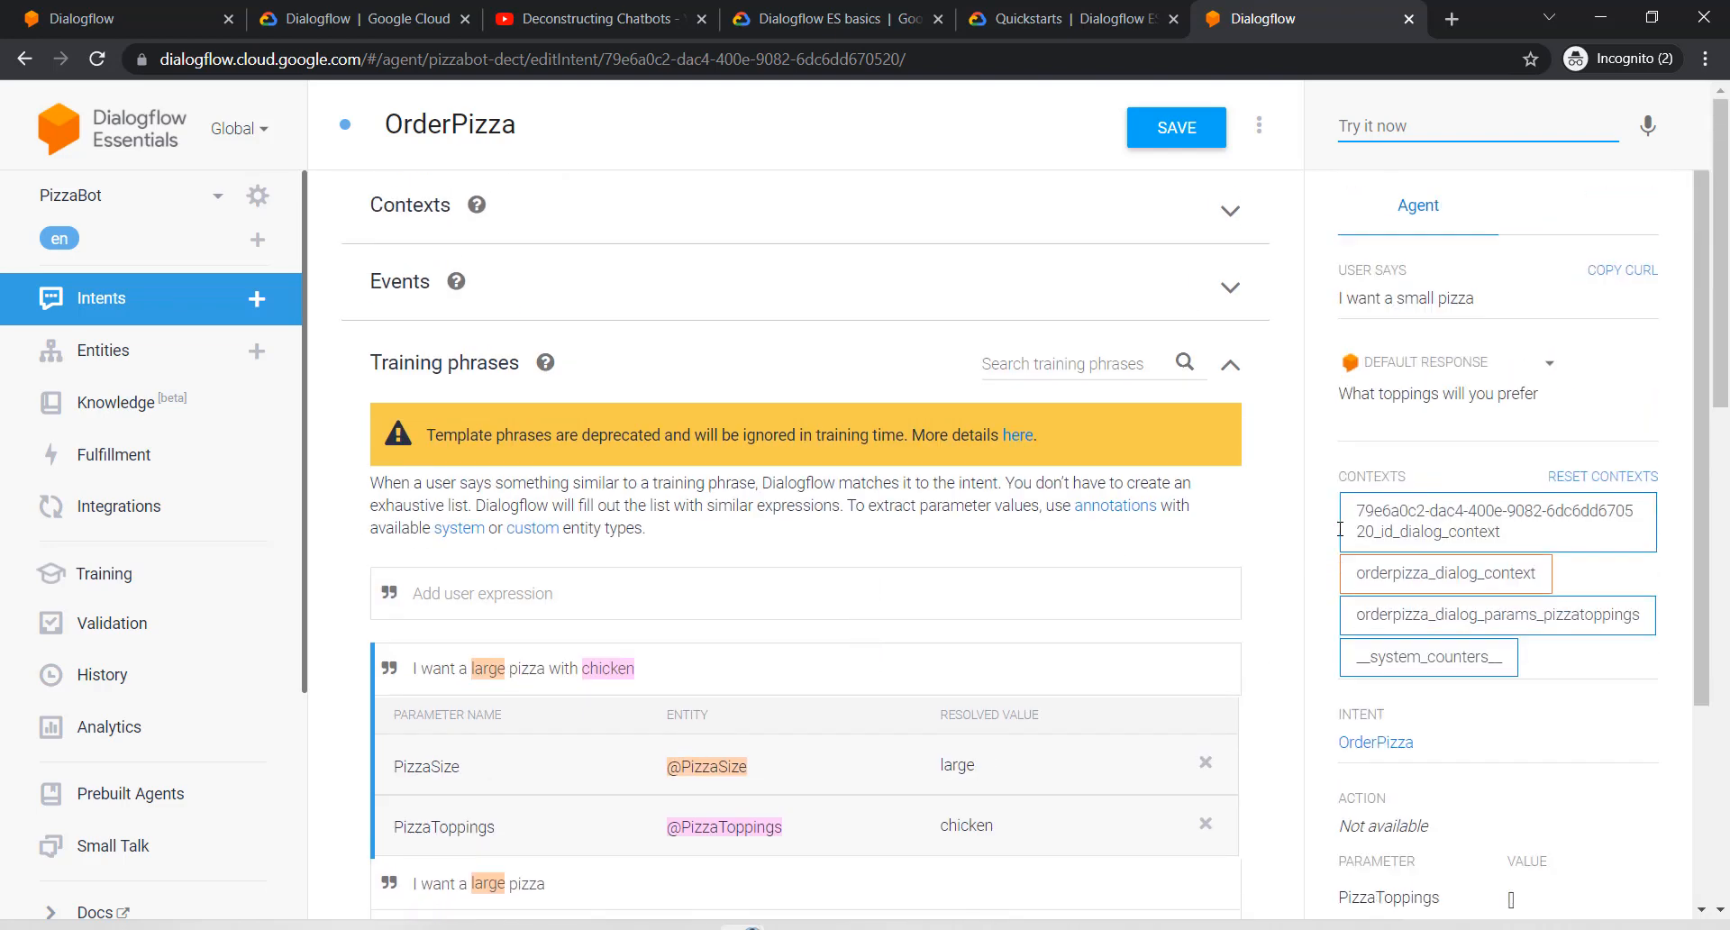
Step: Answer the agent's toppings prompt with "Chicken" and check the resulting parameter values
{"action": "left_click", "coordinate": [1408, 128]}
{"action": "type", "text": "Chicken"}
{"action": "key", "text": "Return"}
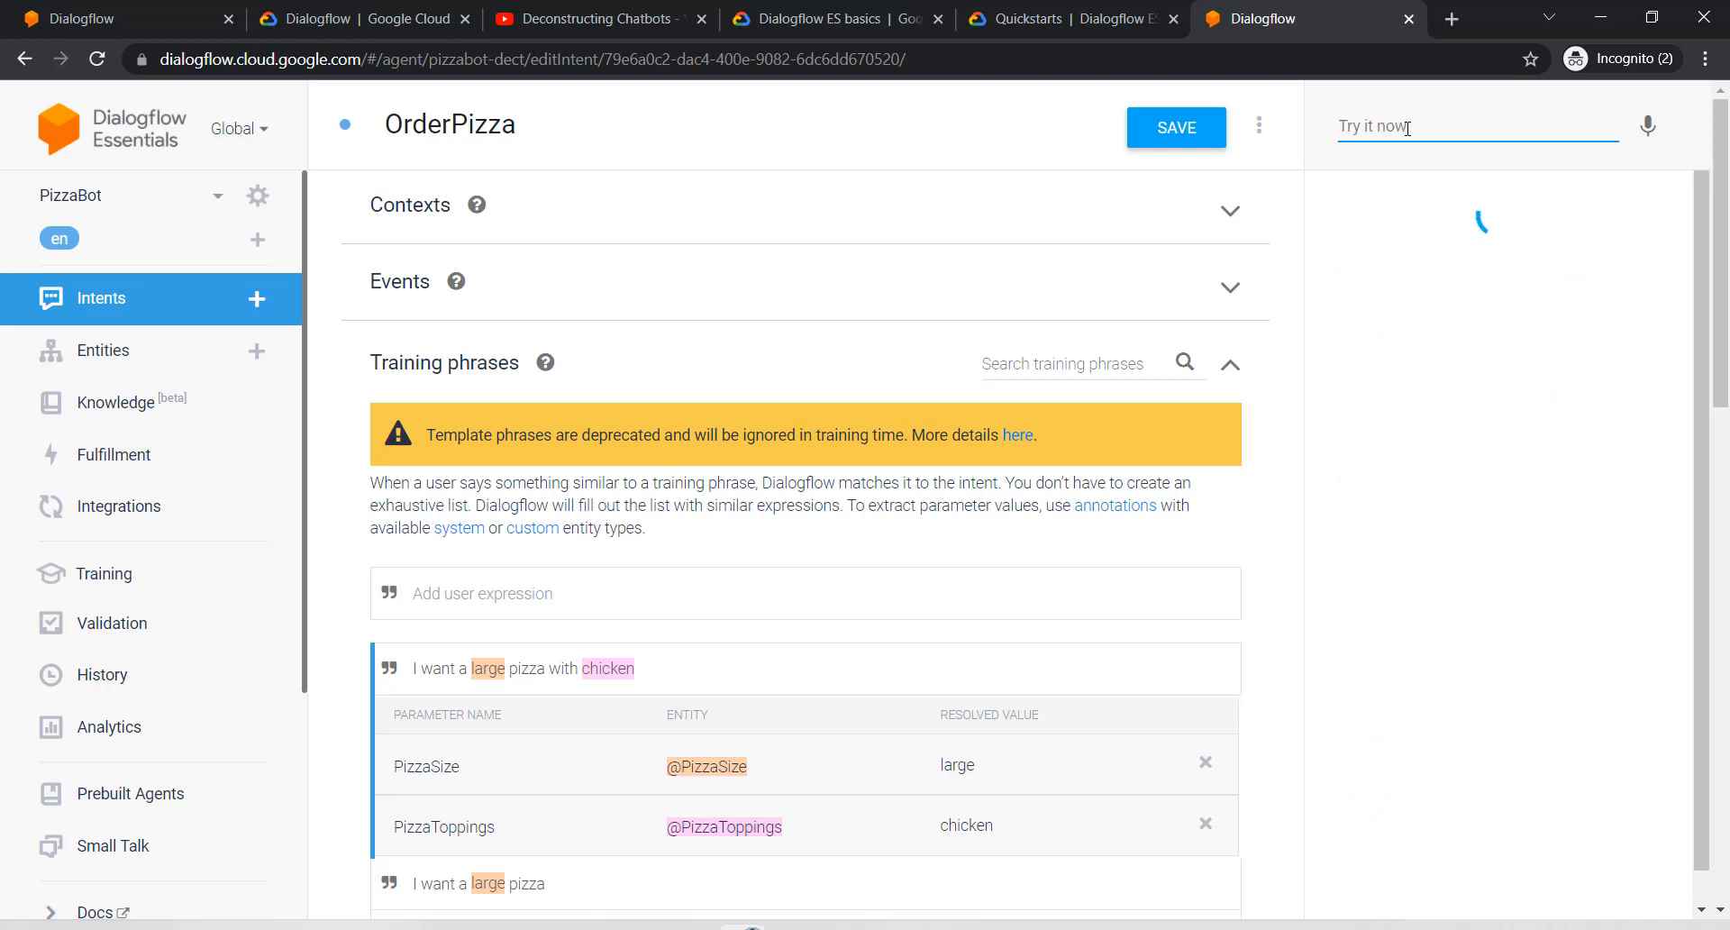
{"action": "scroll", "coordinate": [1530, 483], "scroll_direction": "down", "scroll_amount": 1}
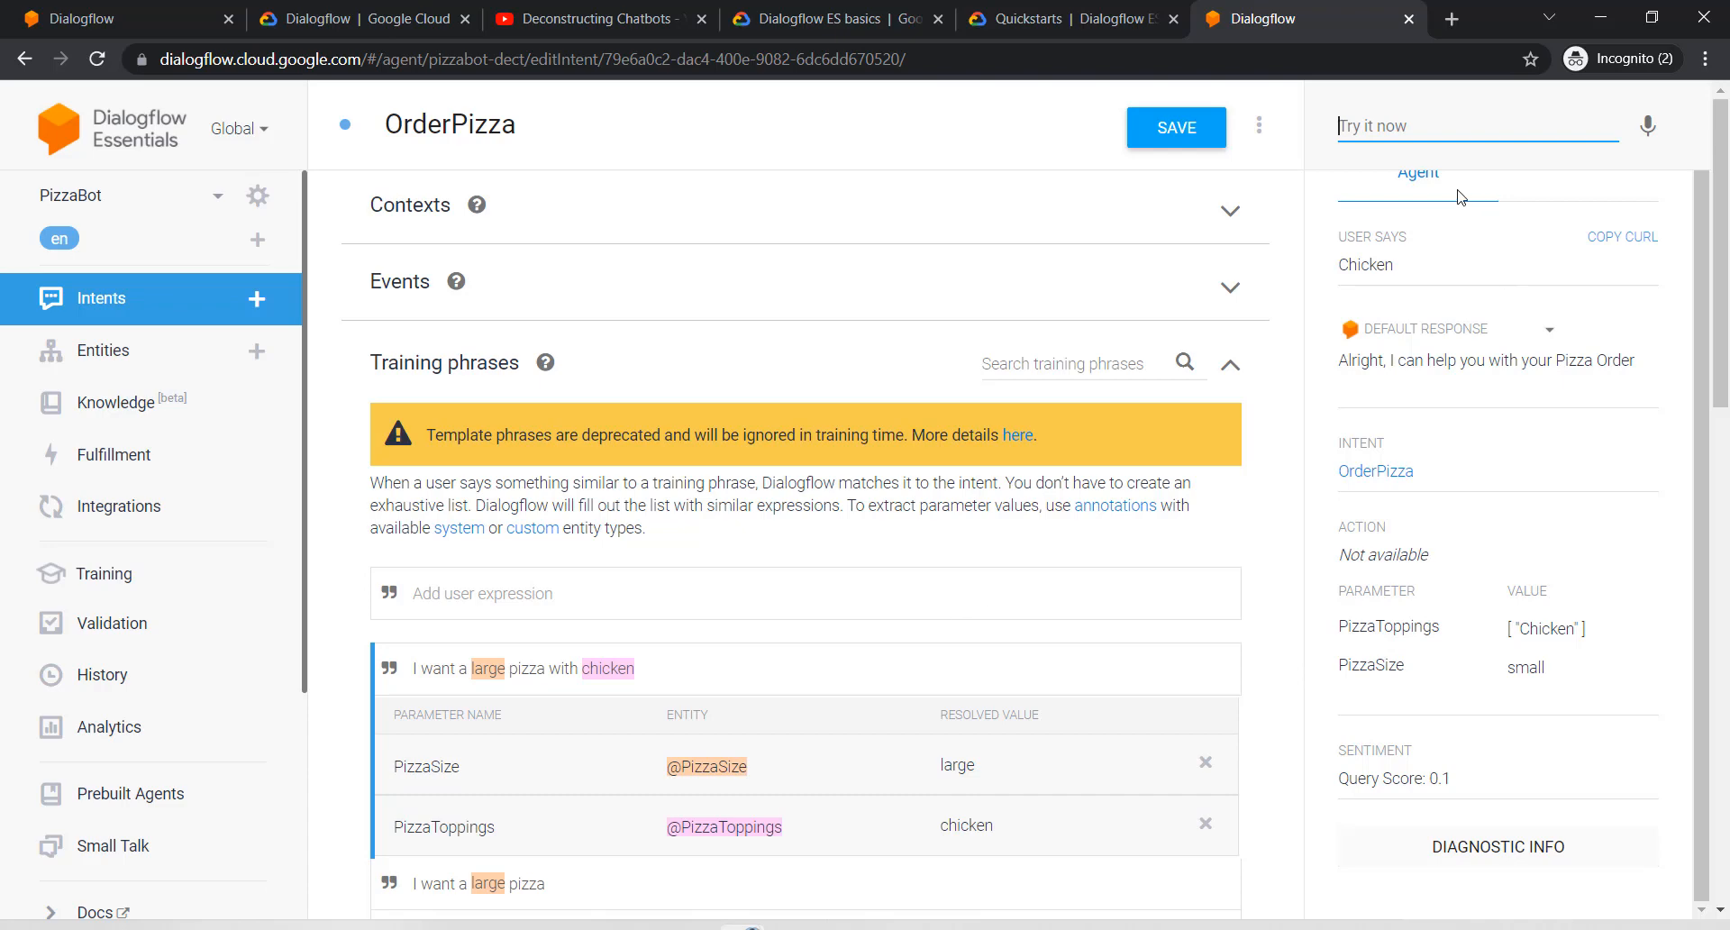
Step: Test the agent with "pizza with Muhrooms and Olives extra large" and inspect the size and toppings parameters in its response
{"action": "left_click", "coordinate": [1426, 127]}
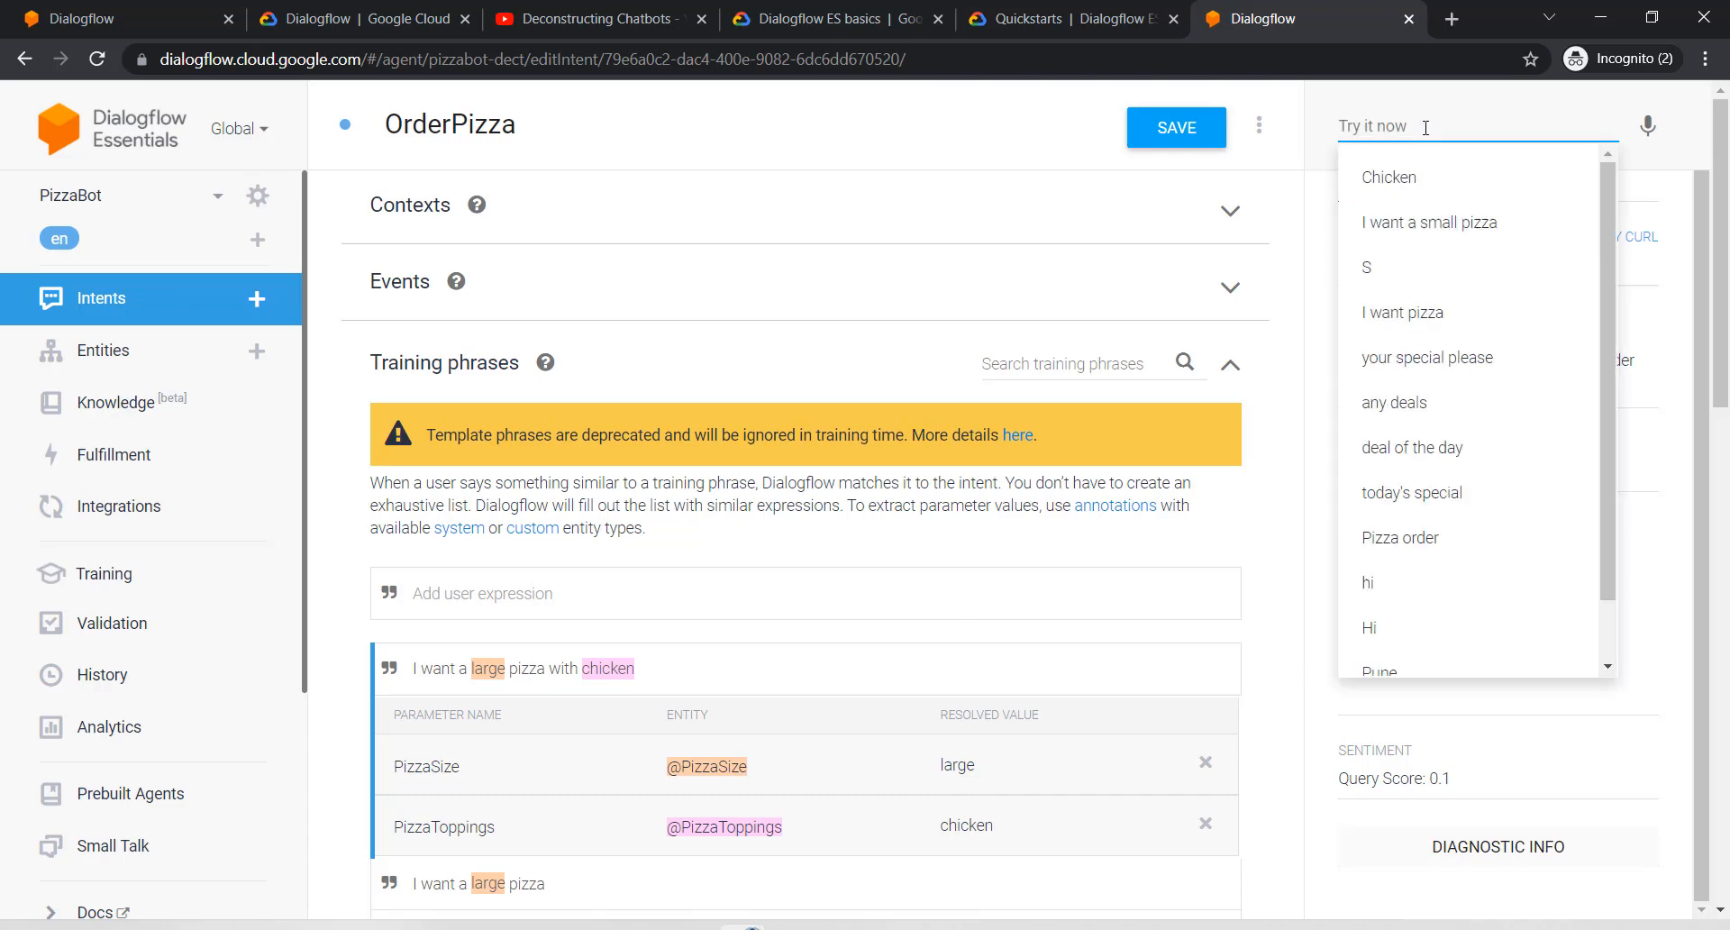
{"action": "type", "text": "pizza"}
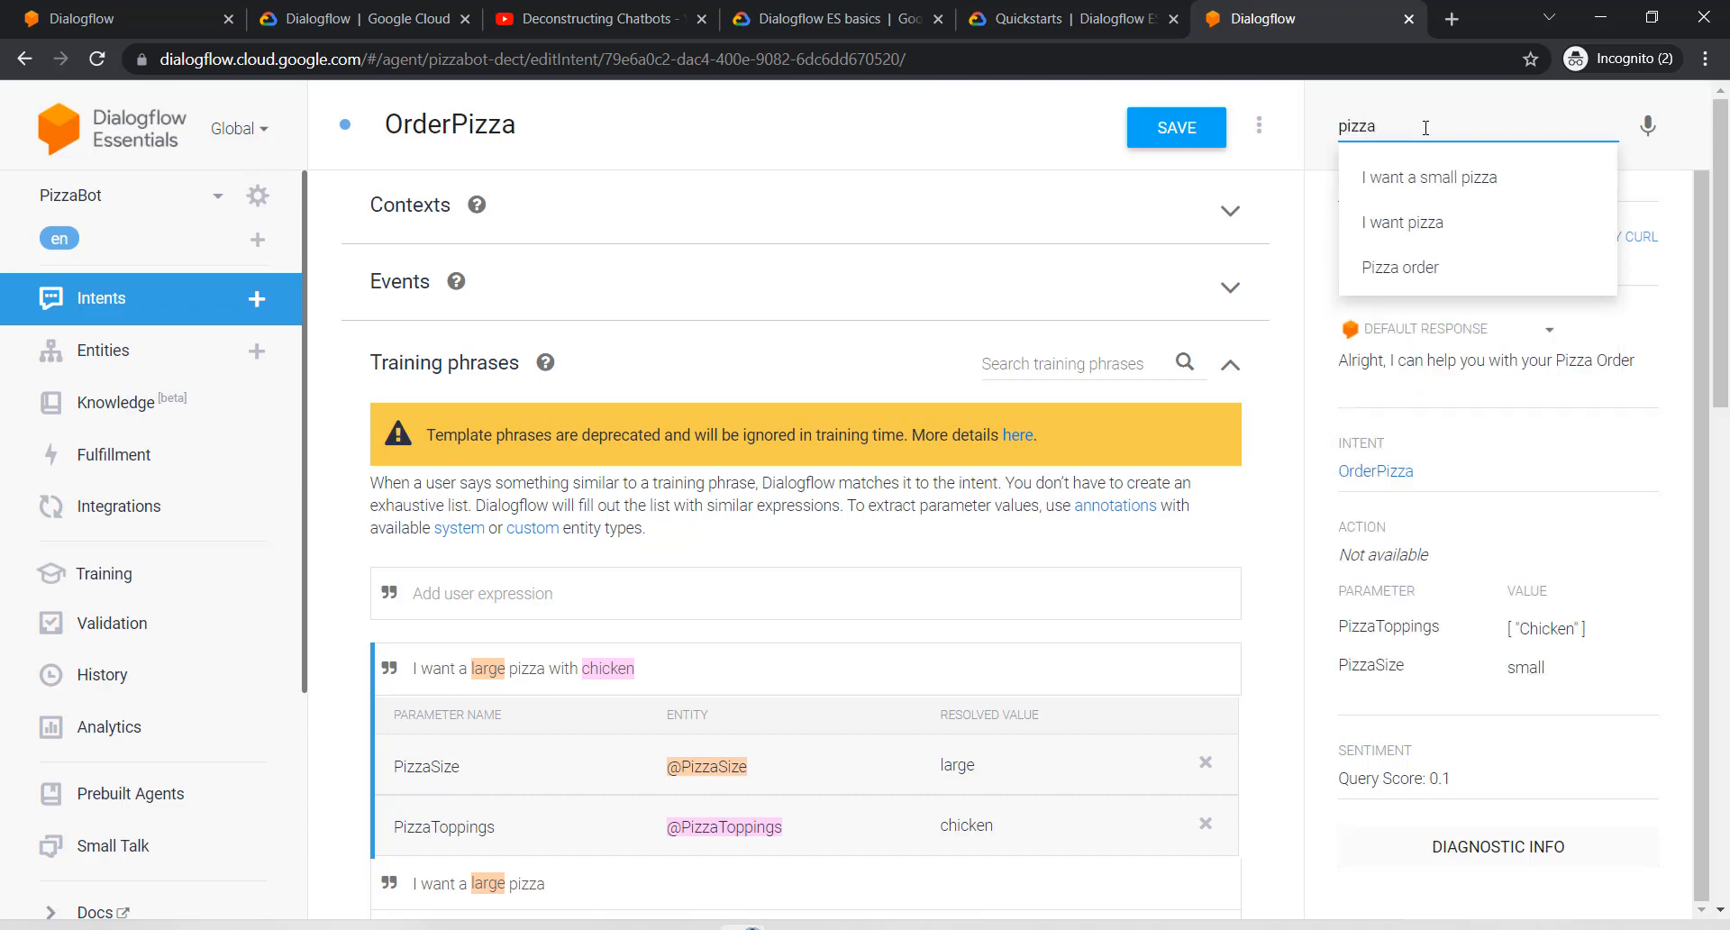
{"action": "type", "text": " with "}
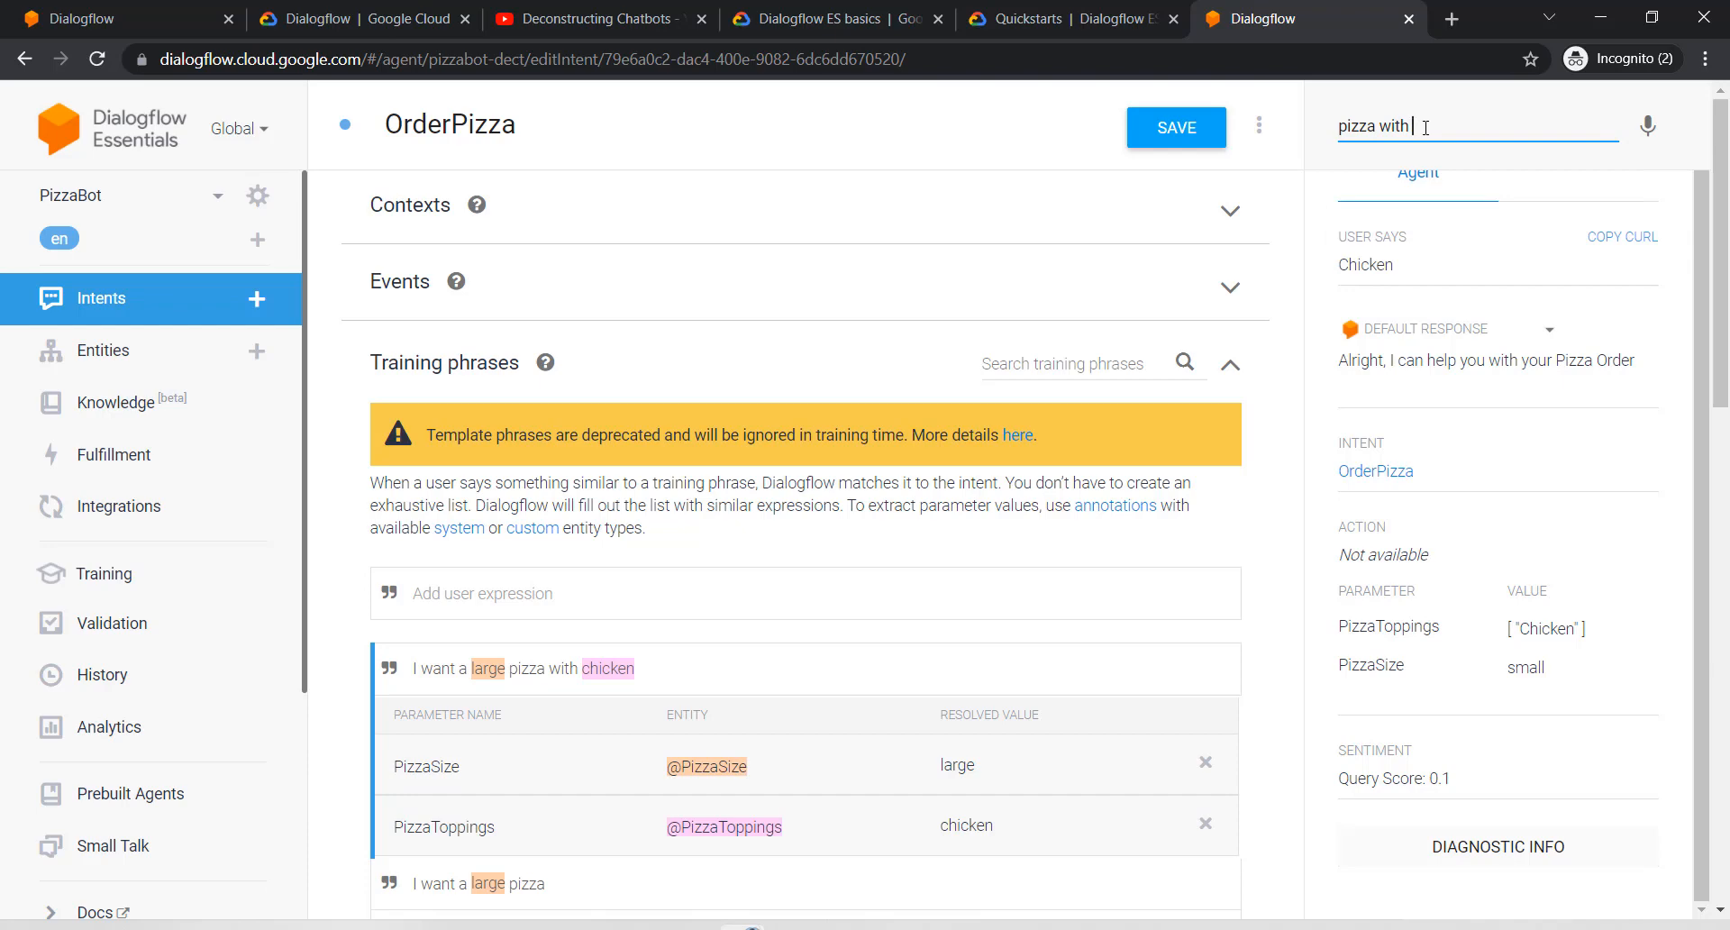
{"action": "type", "text": "Muhrooms and Olives larg"}
{"action": "type", "text": "extra large"}
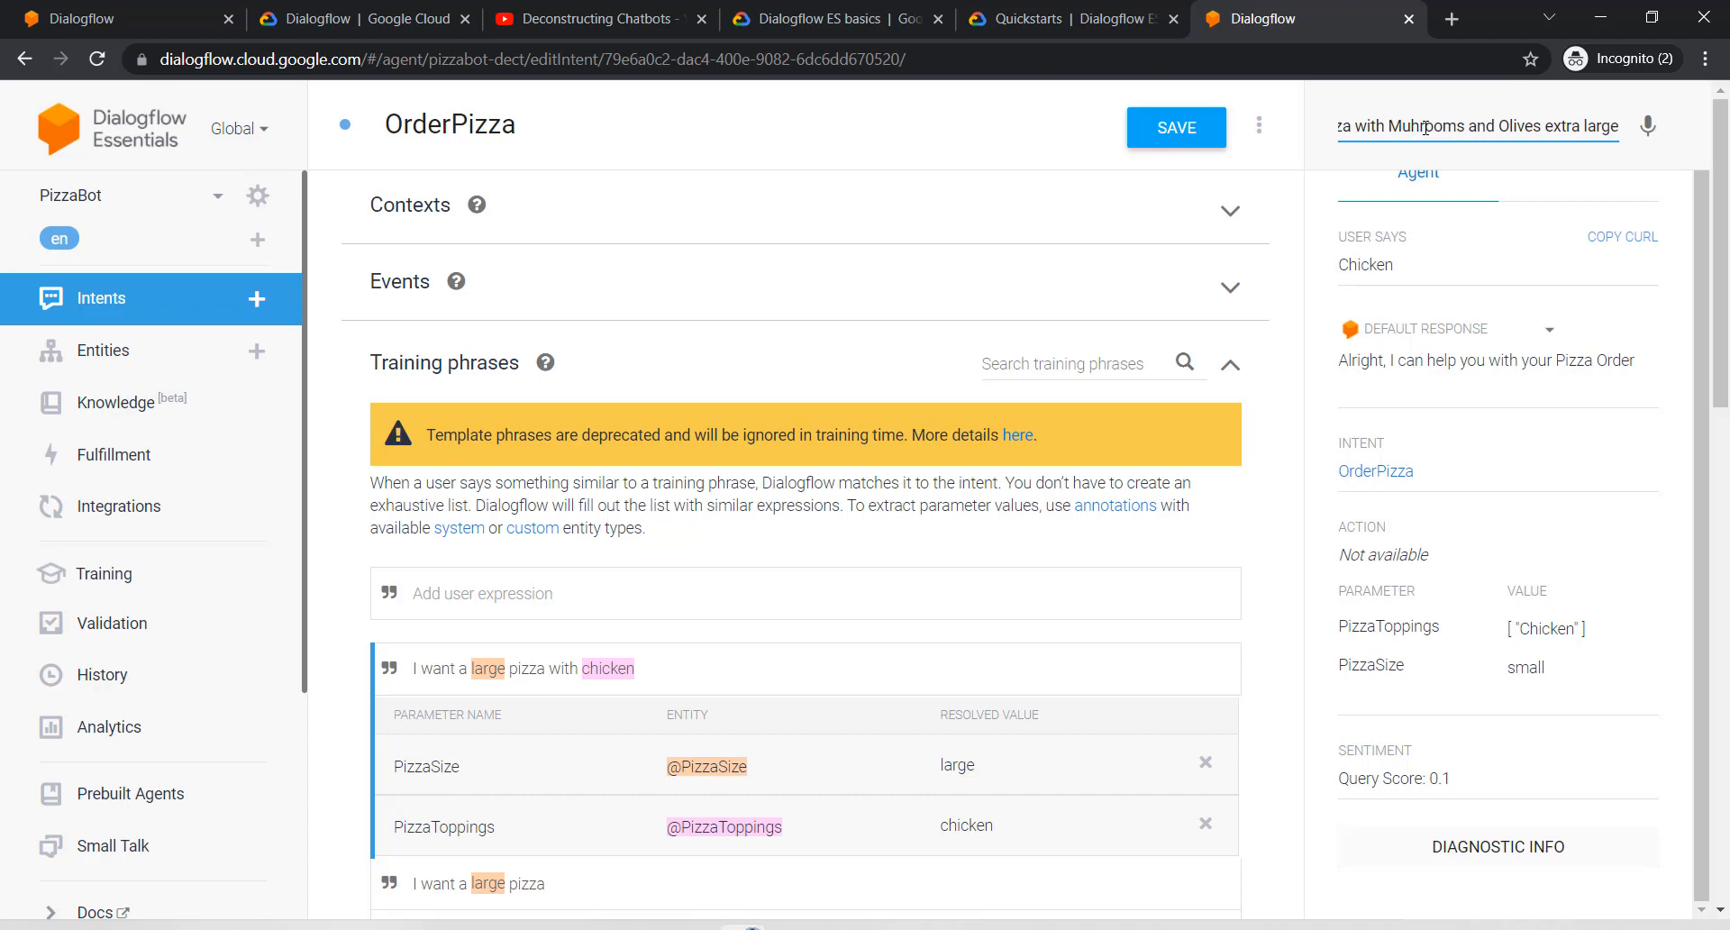
{"action": "key", "text": "Return"}
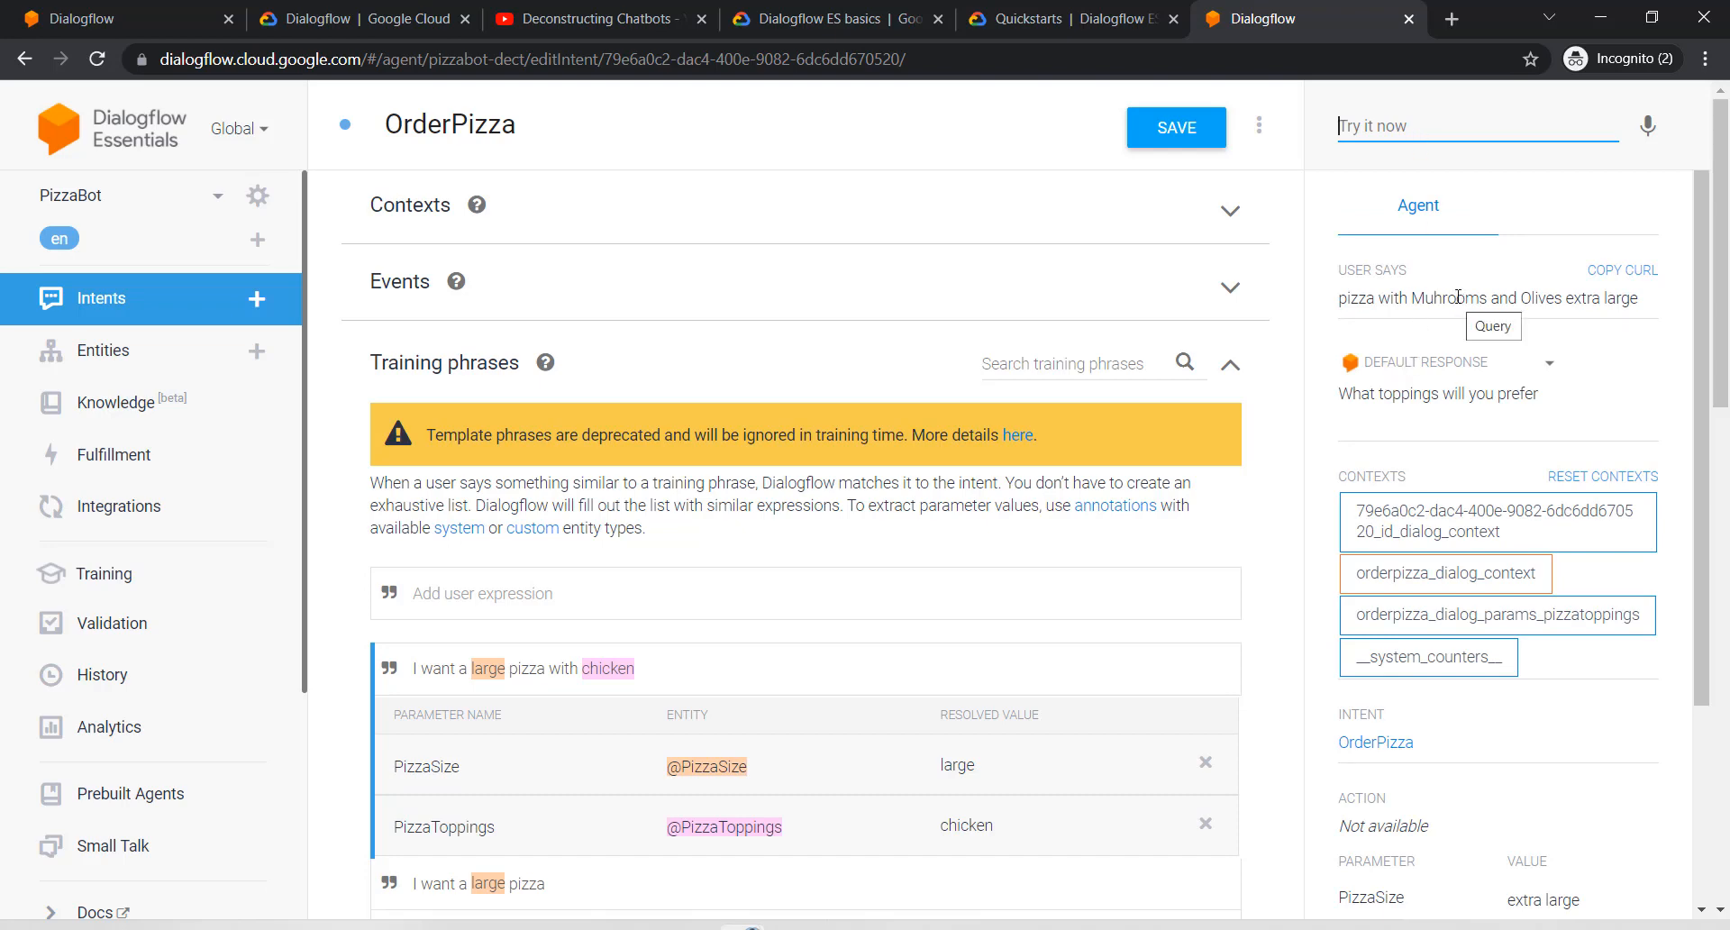
{"action": "scroll", "coordinate": [1437, 446], "scroll_direction": "down", "scroll_amount": 3}
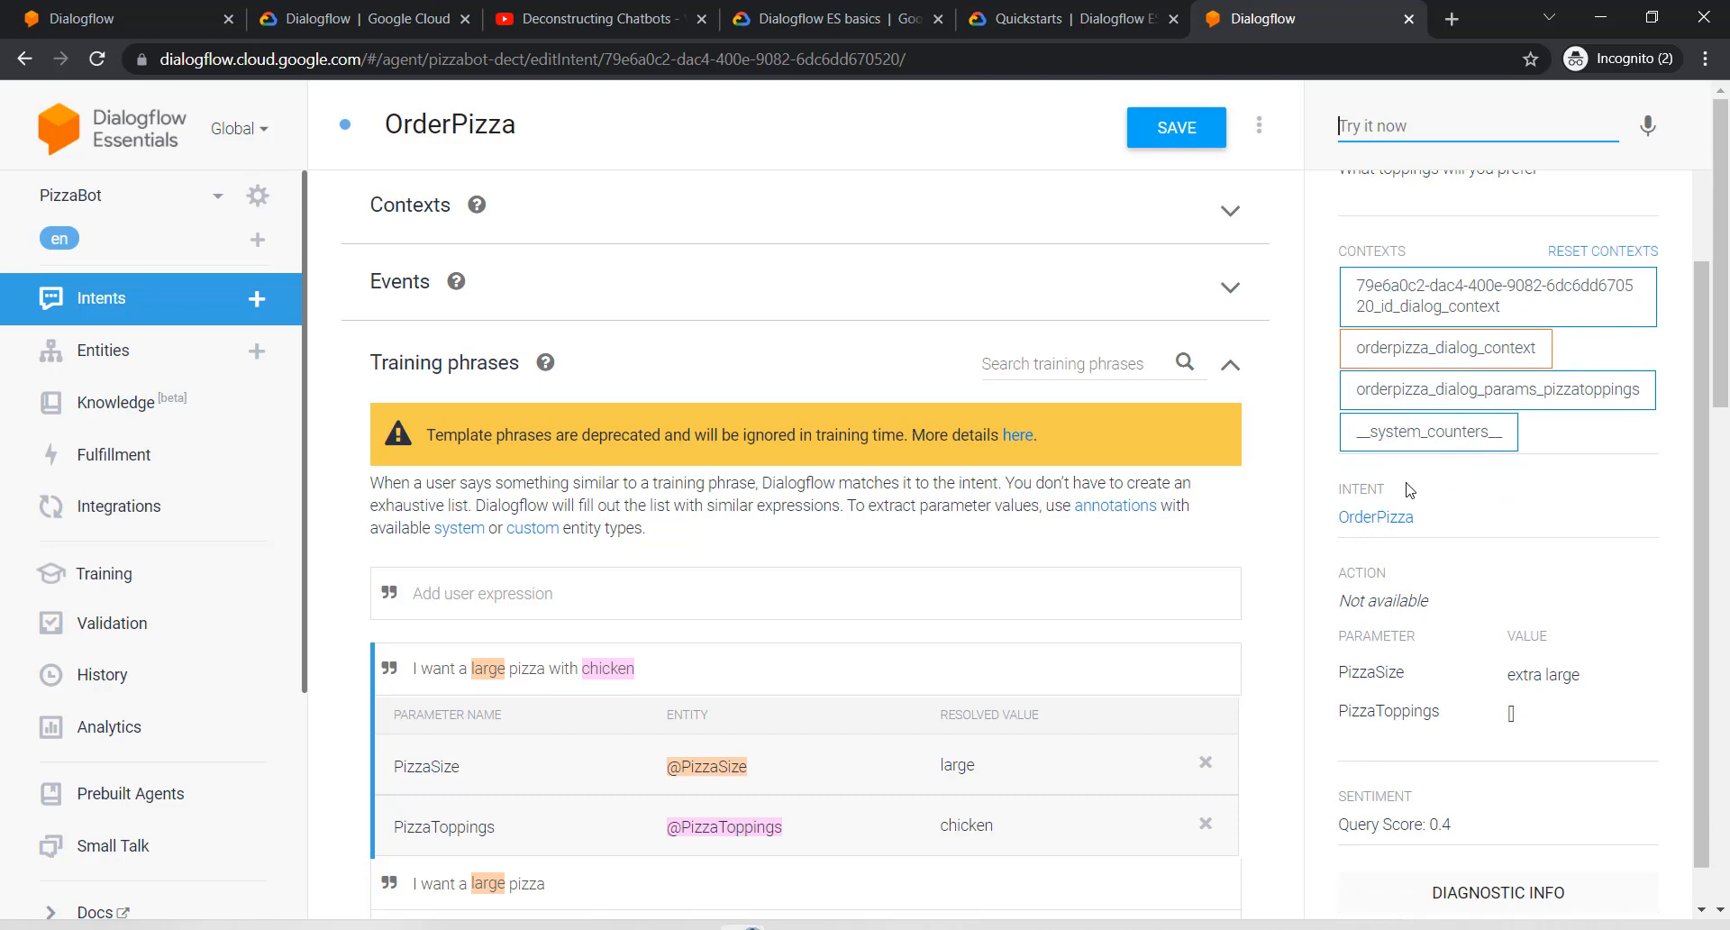
{"action": "scroll", "coordinate": [1513, 460], "scroll_direction": "down", "scroll_amount": 1}
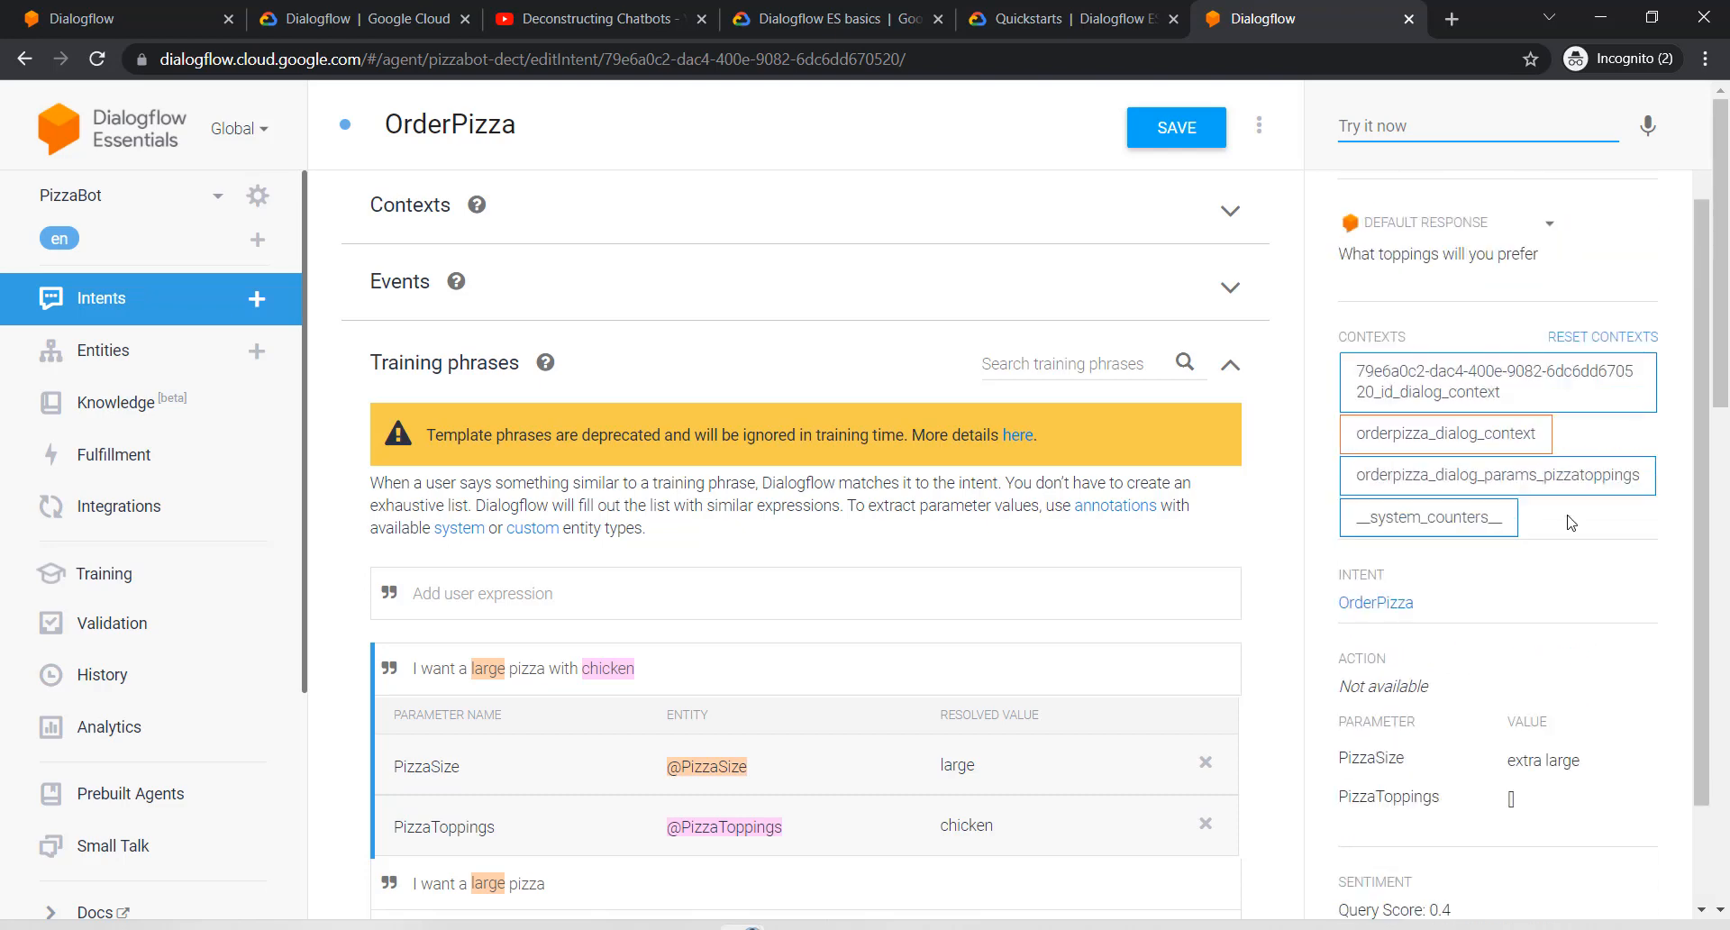
{"action": "scroll", "coordinate": [1573, 523], "scroll_direction": "up", "scroll_amount": 4}
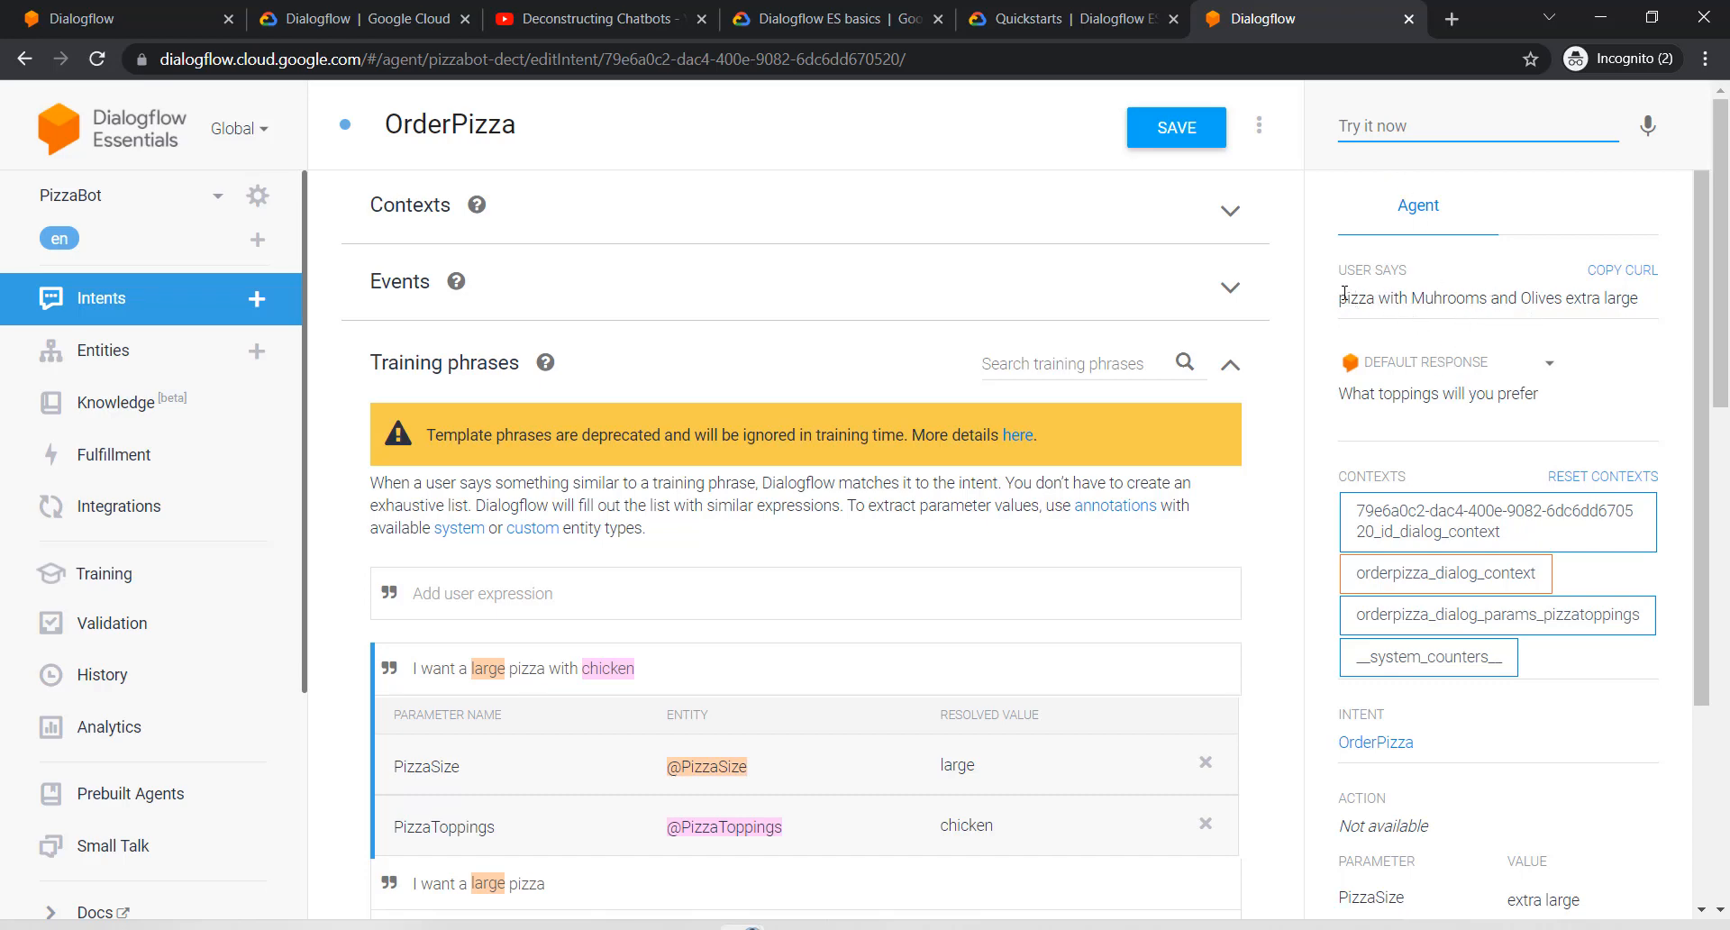
Step: Reuse the last test message with the topping made singular, sending "pizza with Muhroom and Olives extra large"
{"action": "left_click_drag", "start_coordinate": [1343, 294], "coordinate": [1646, 323]}
{"action": "key", "text": "ctrl+c"}
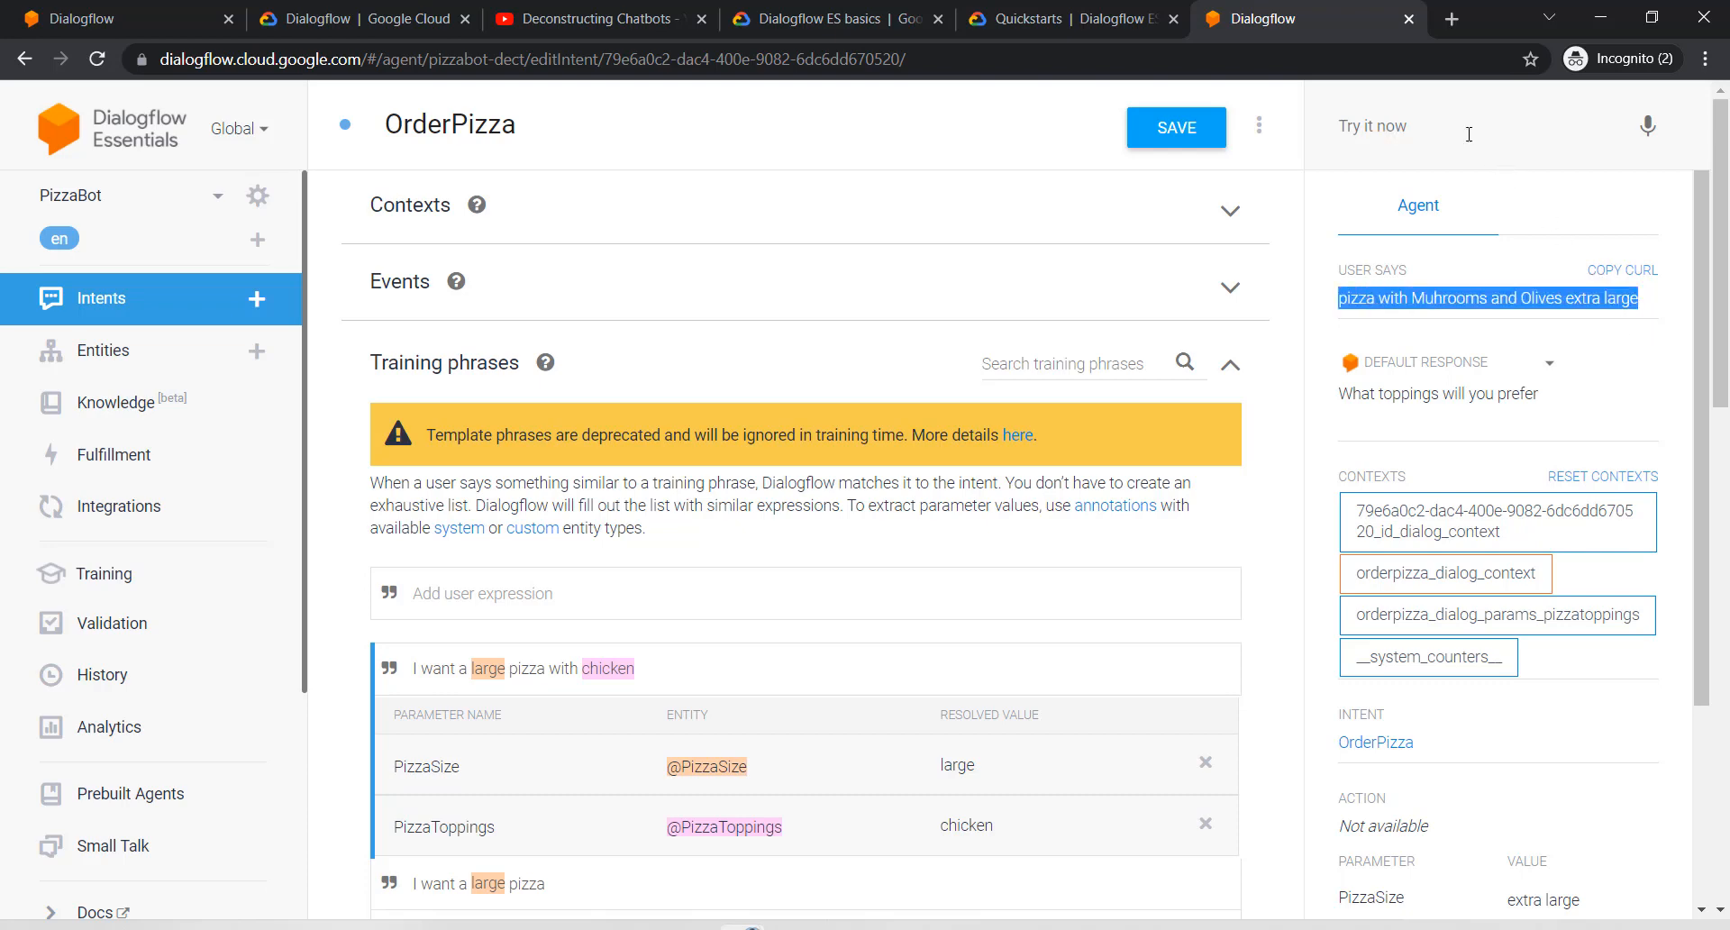
{"action": "left_click", "coordinate": [1469, 135]}
{"action": "key", "text": "ctrl+v"}
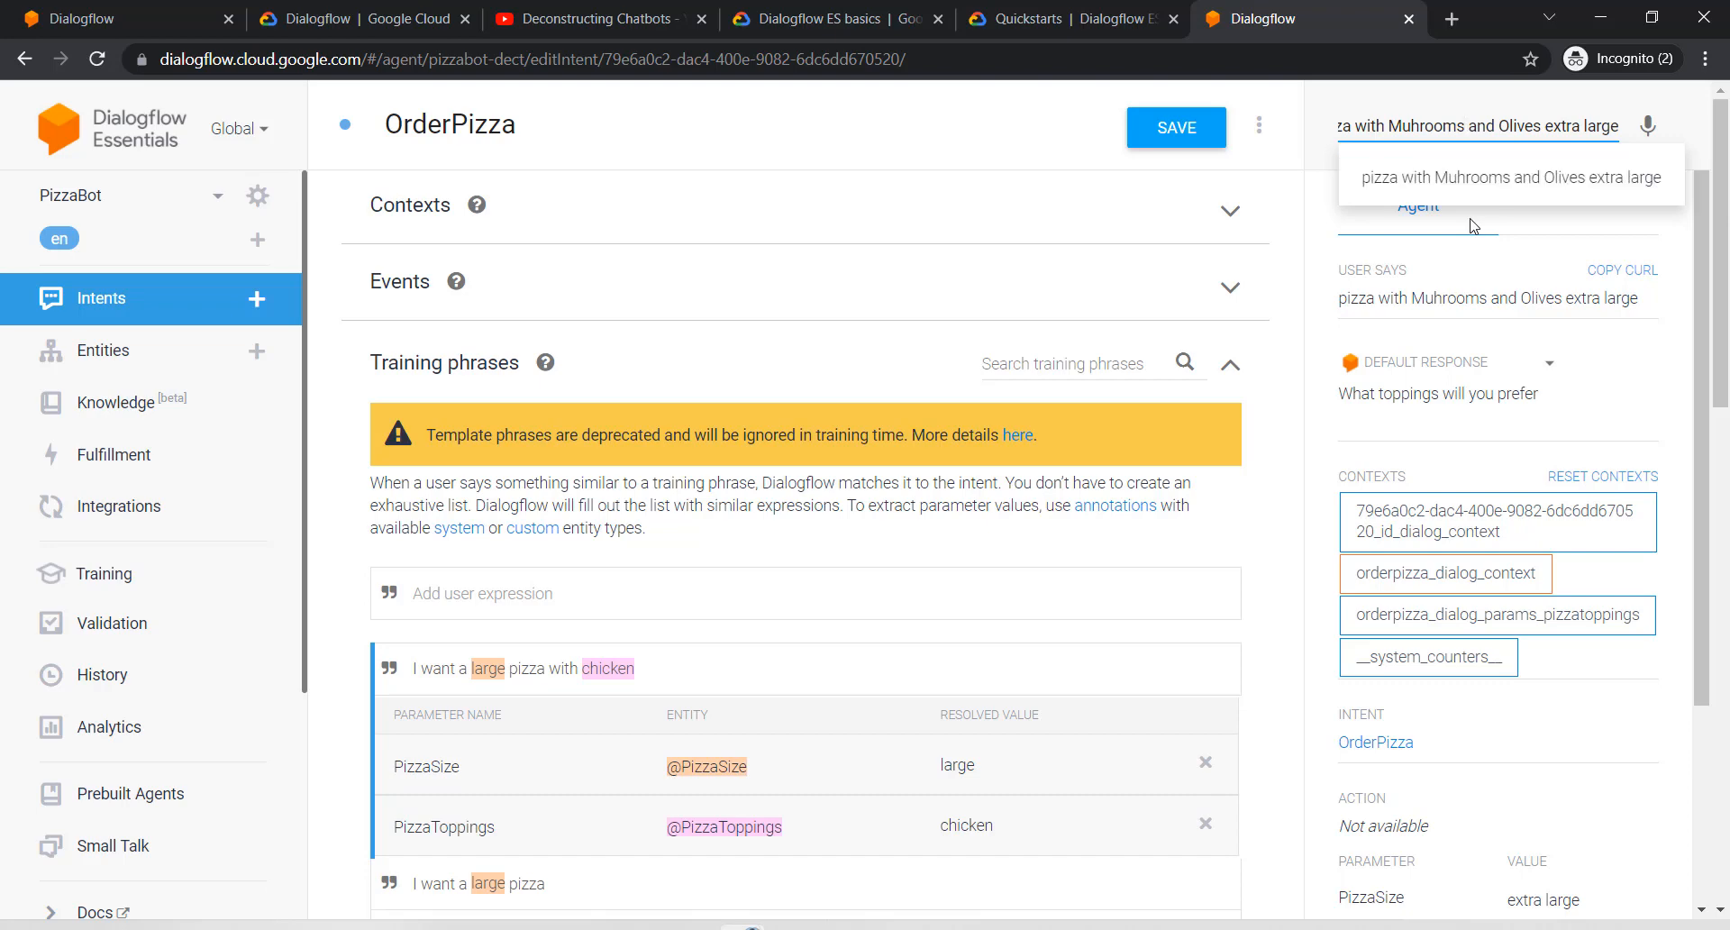
{"action": "key", "text": "BackSpace"}
{"action": "key", "text": "Return"}
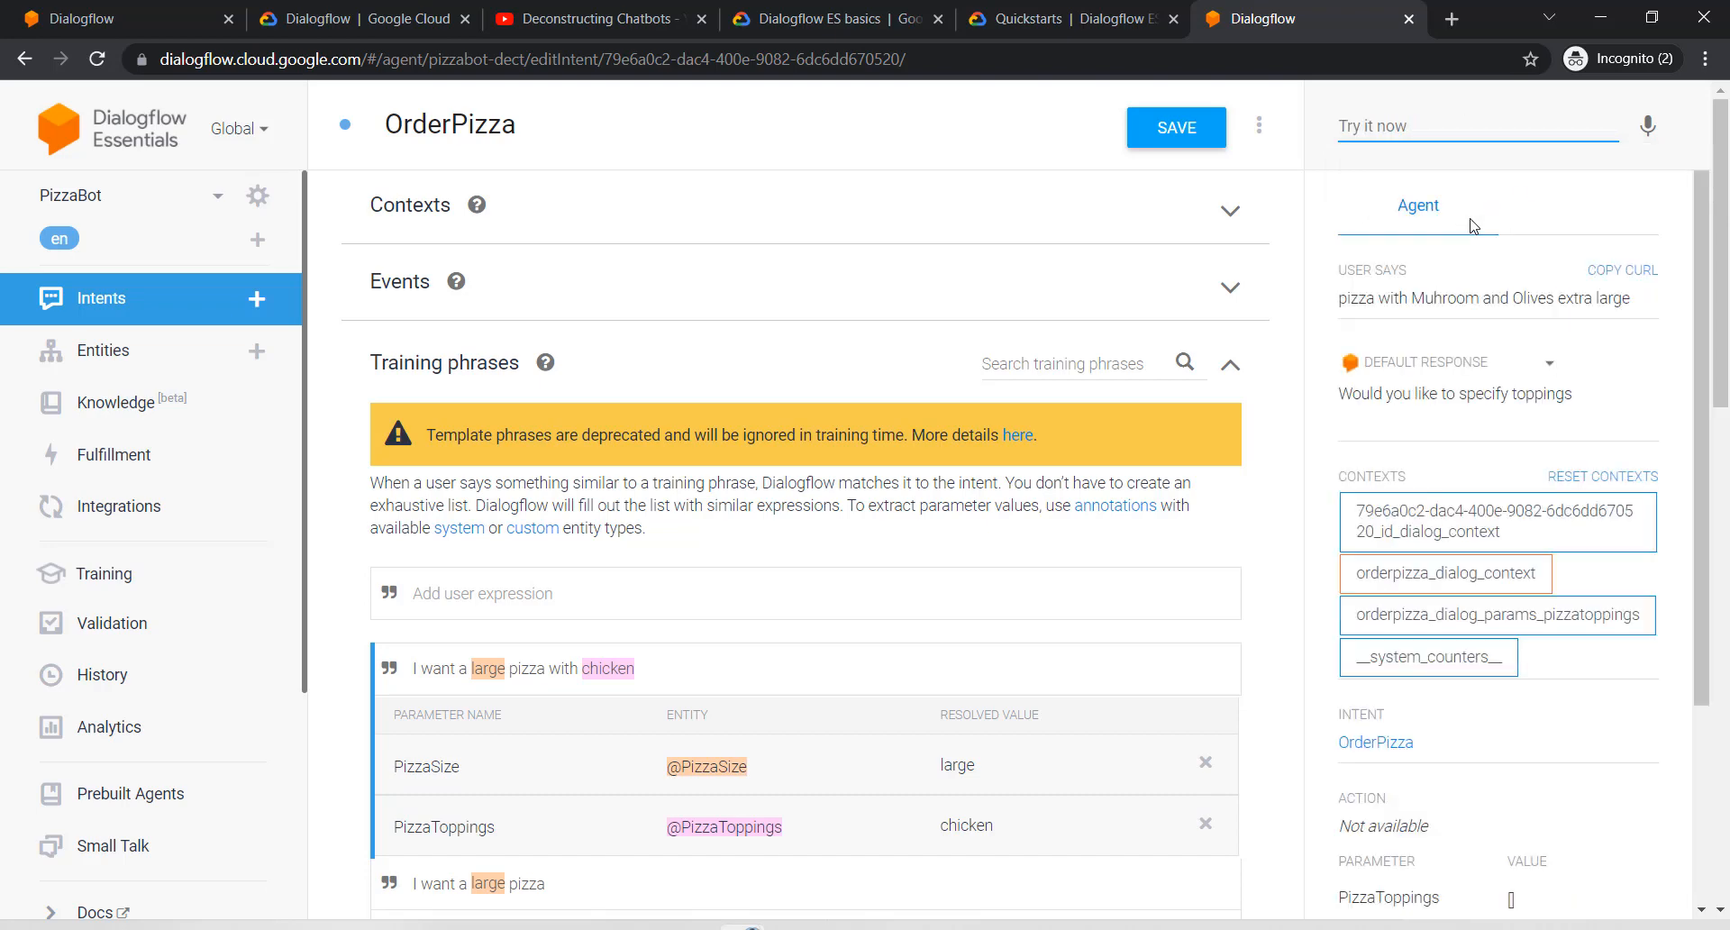
Step: Correct the mushroom spelling in the test message, send "pizza with Mushrooms and Olives extra large", and check the returned parameter values
{"action": "scroll", "coordinate": [1521, 417], "scroll_direction": "down", "scroll_amount": 3}
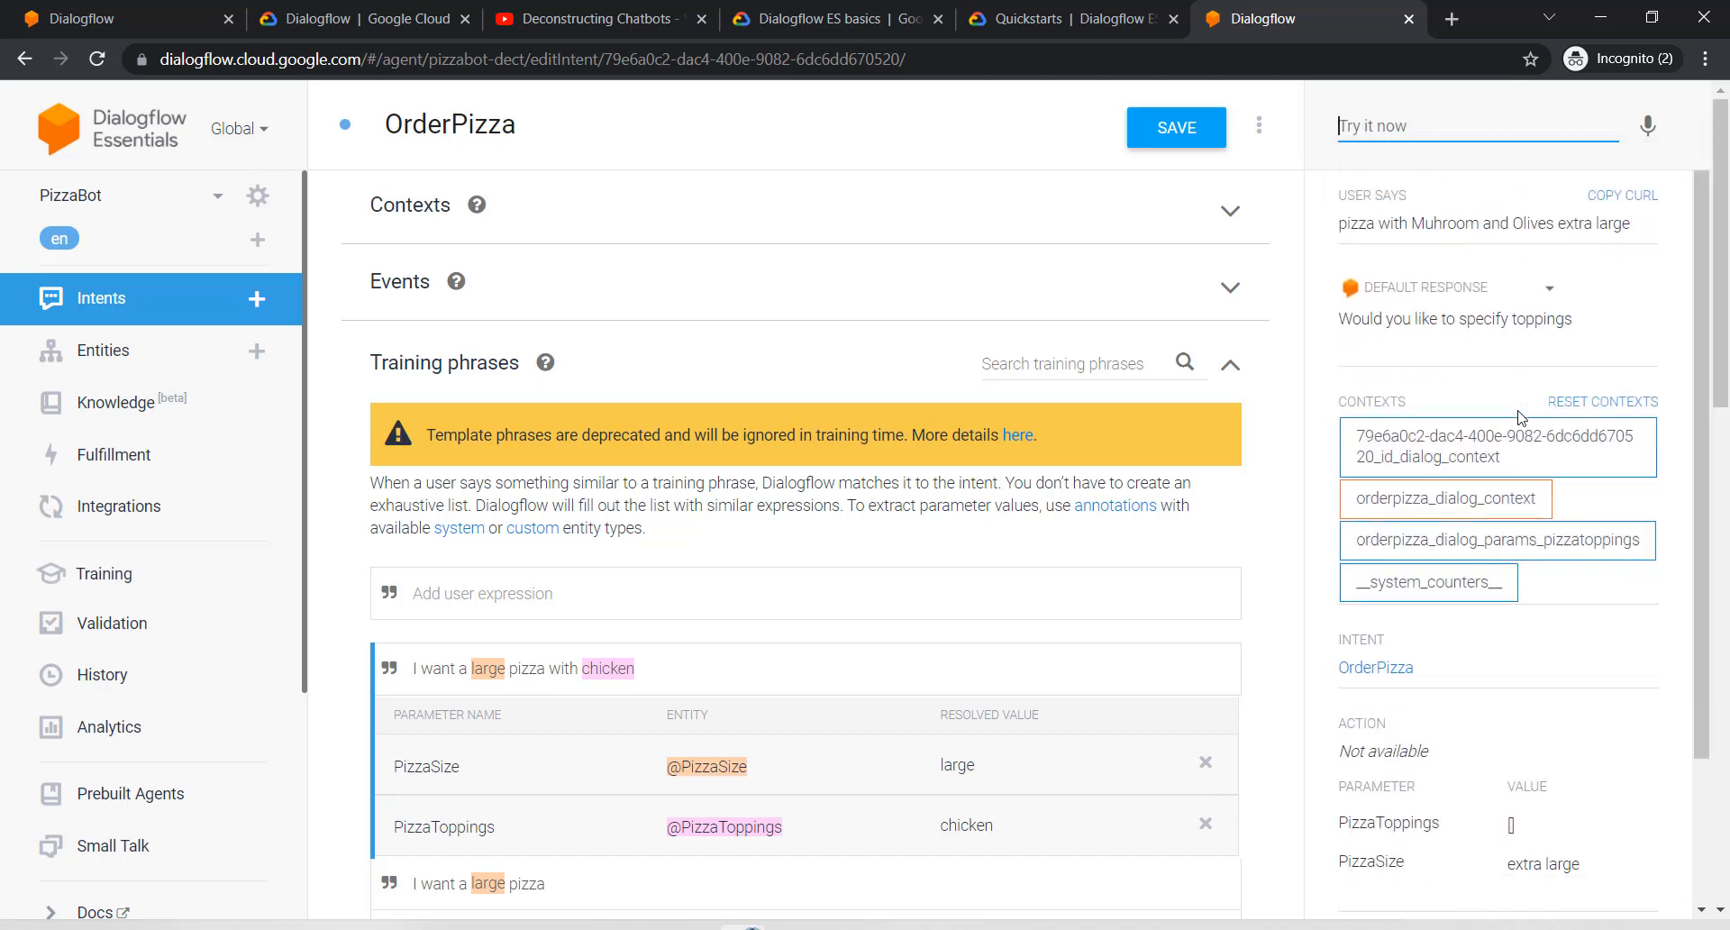
{"action": "scroll", "coordinate": [1522, 417], "scroll_direction": "up", "scroll_amount": 3}
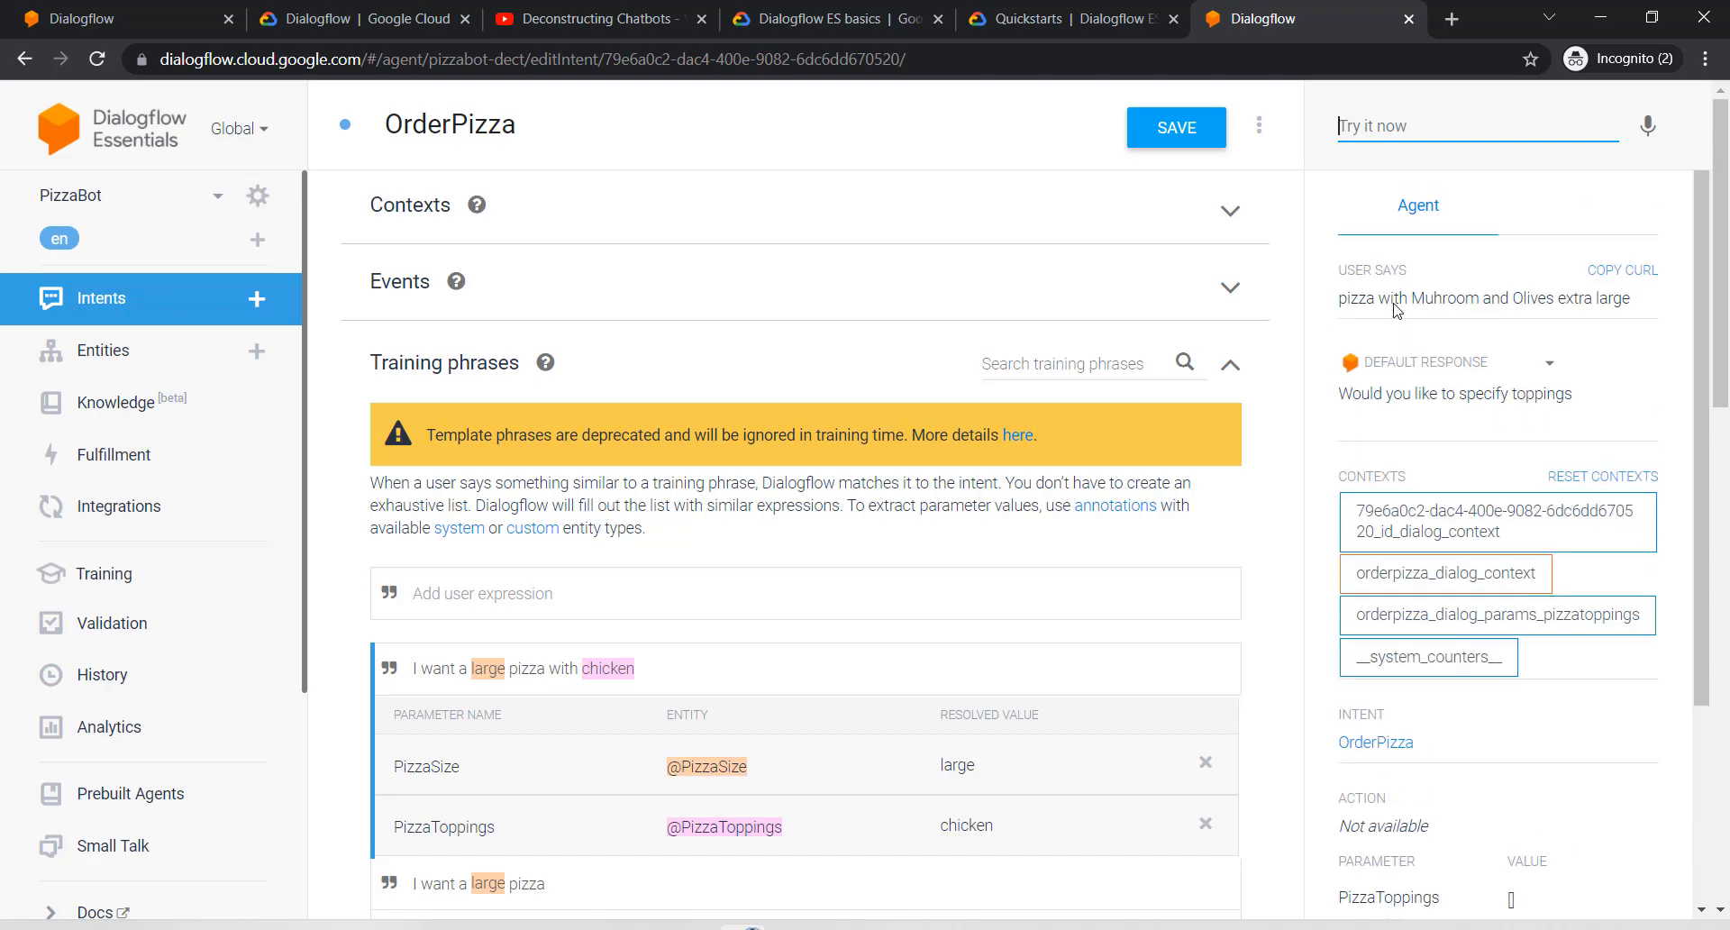
{"action": "left_click", "coordinate": [1435, 301]}
{"action": "left_click", "coordinate": [1430, 131]}
{"action": "key", "text": "ctrl+v"}
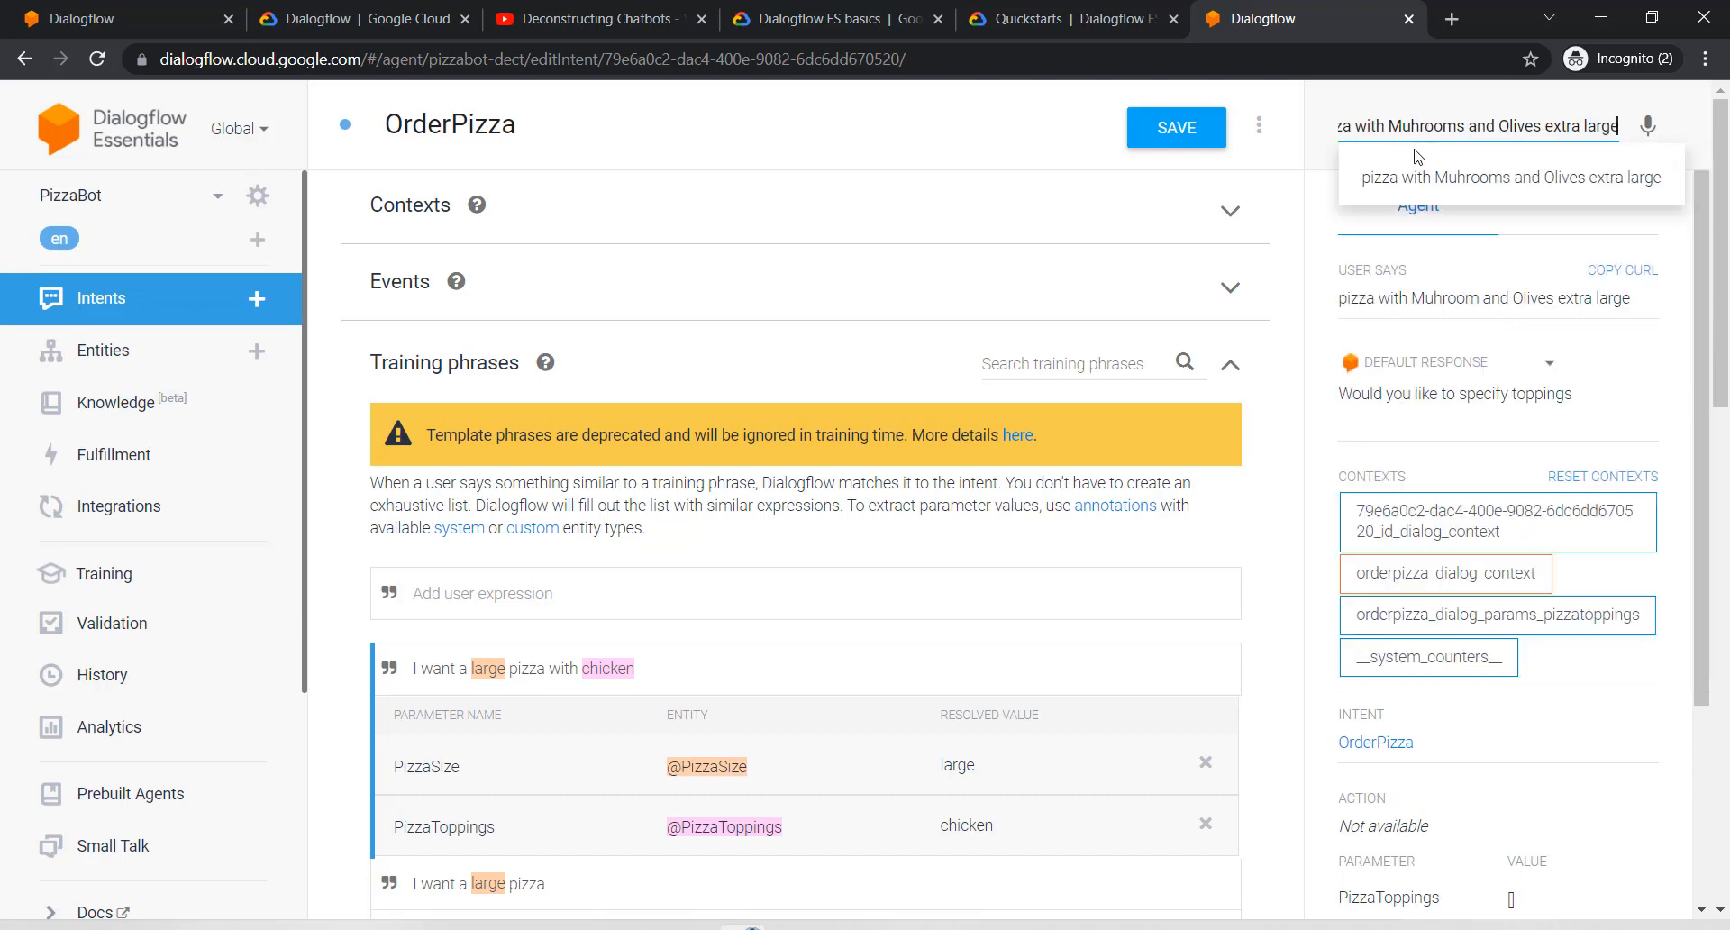
{"action": "left_click", "coordinate": [1411, 126]}
{"action": "type", "text": "s"}
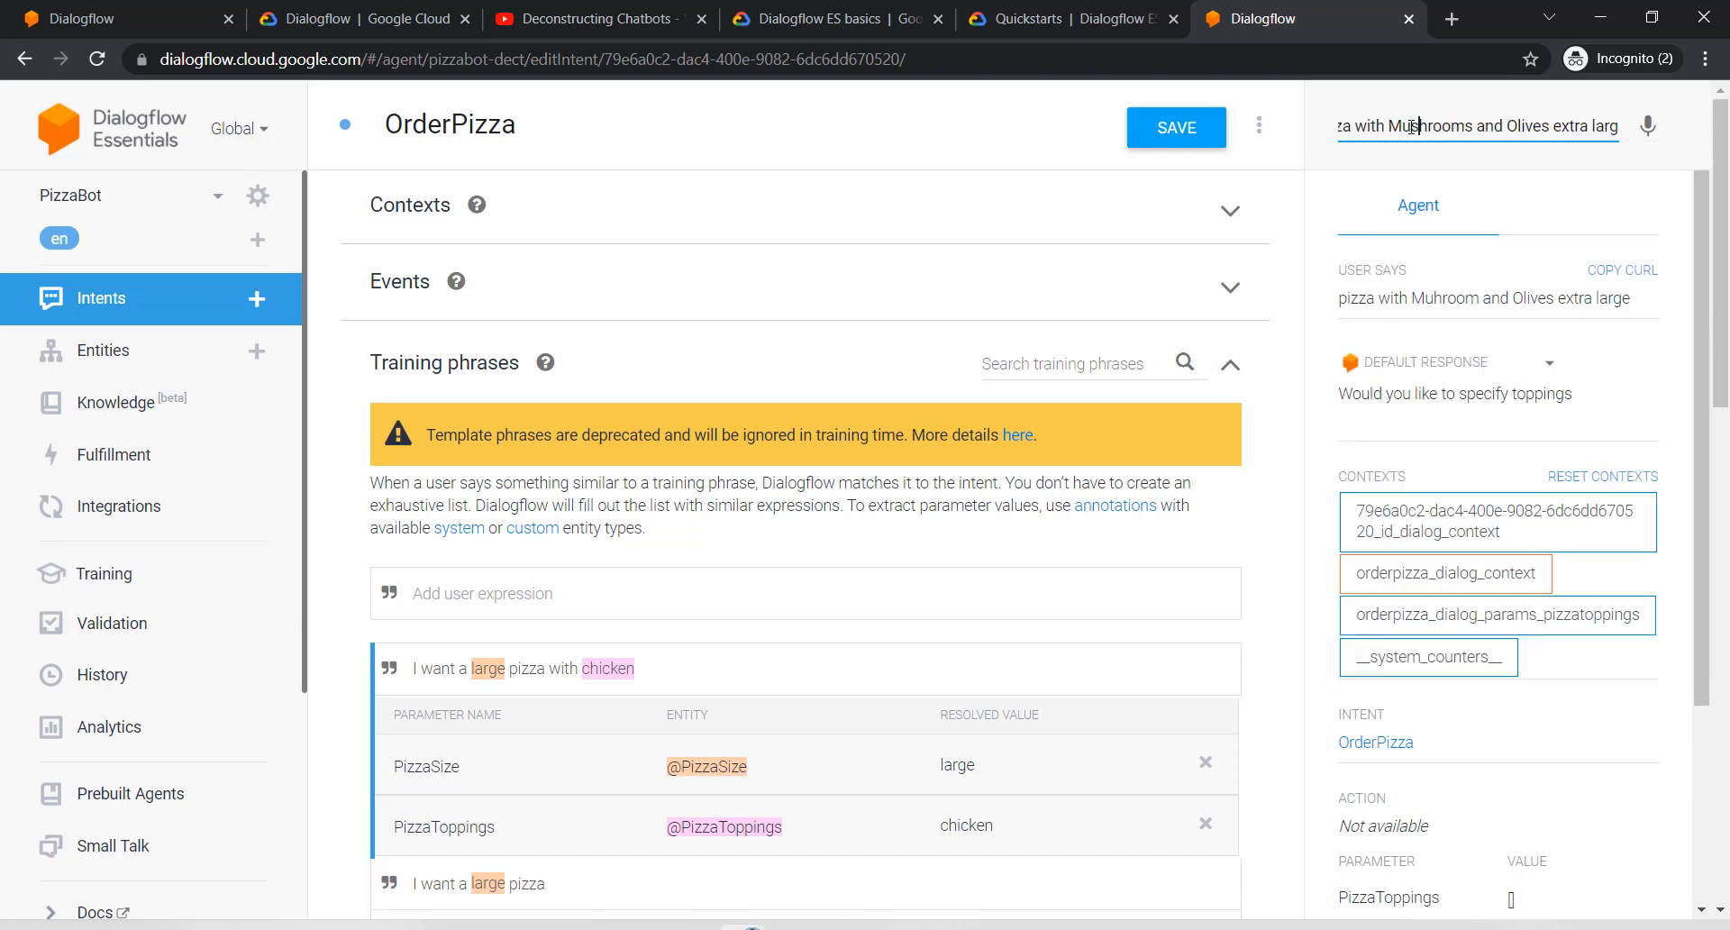
{"action": "key", "text": "Return"}
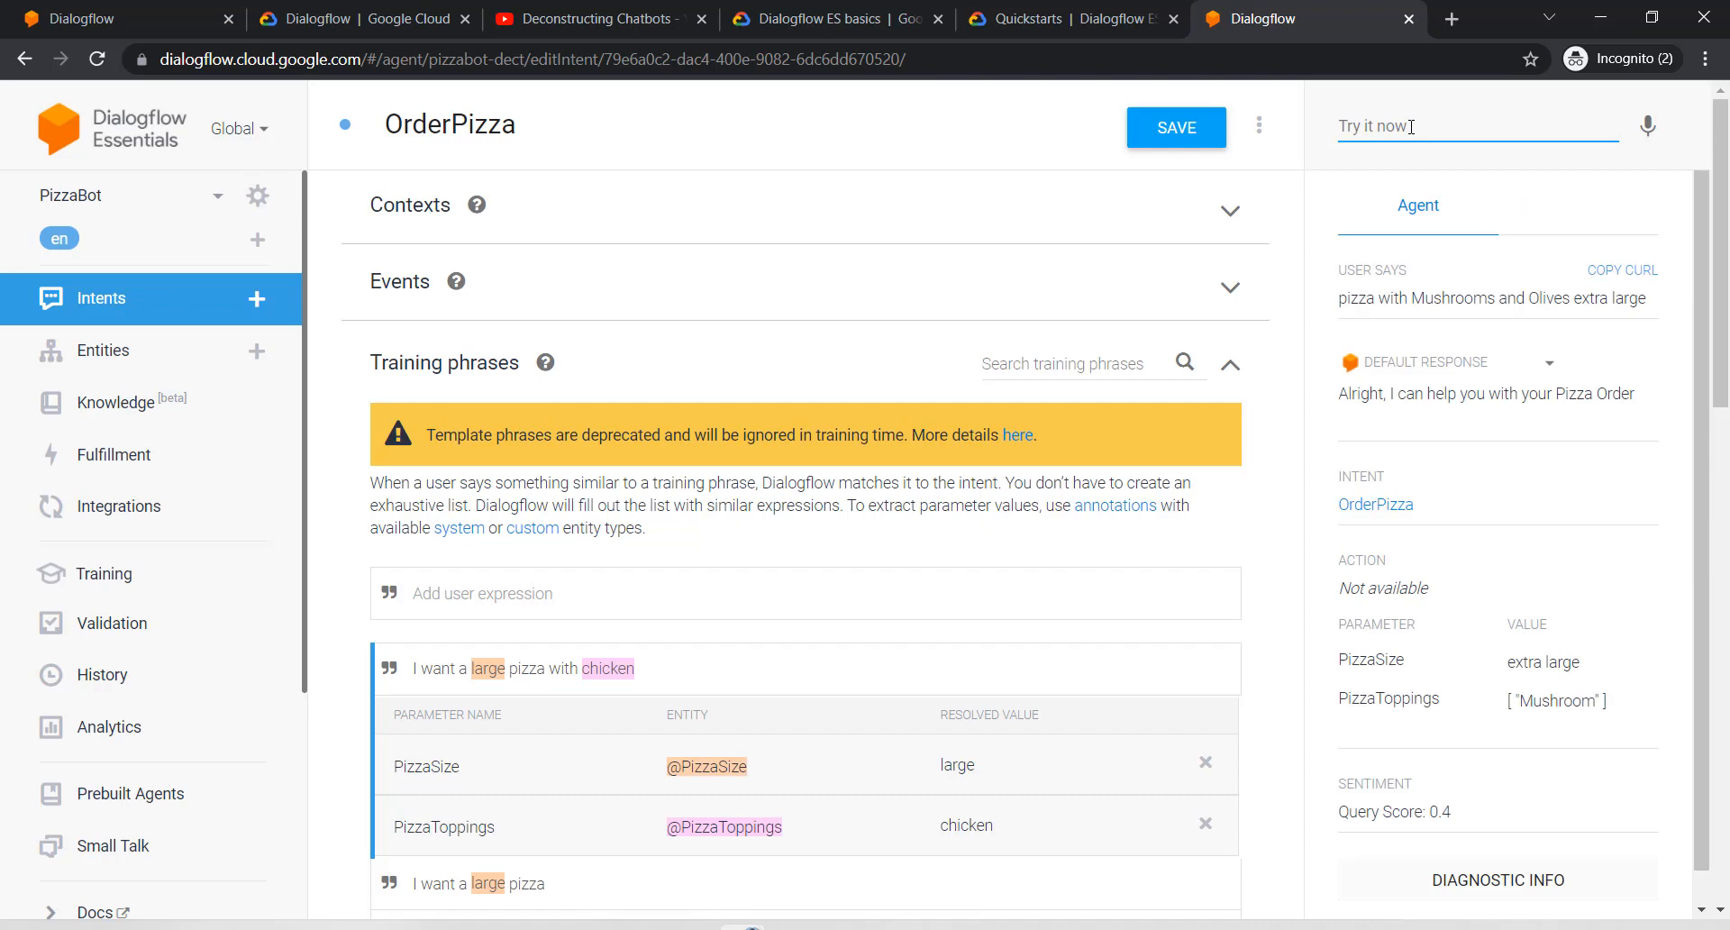
{"action": "scroll", "coordinate": [1343, 388], "scroll_direction": "down", "scroll_amount": 5}
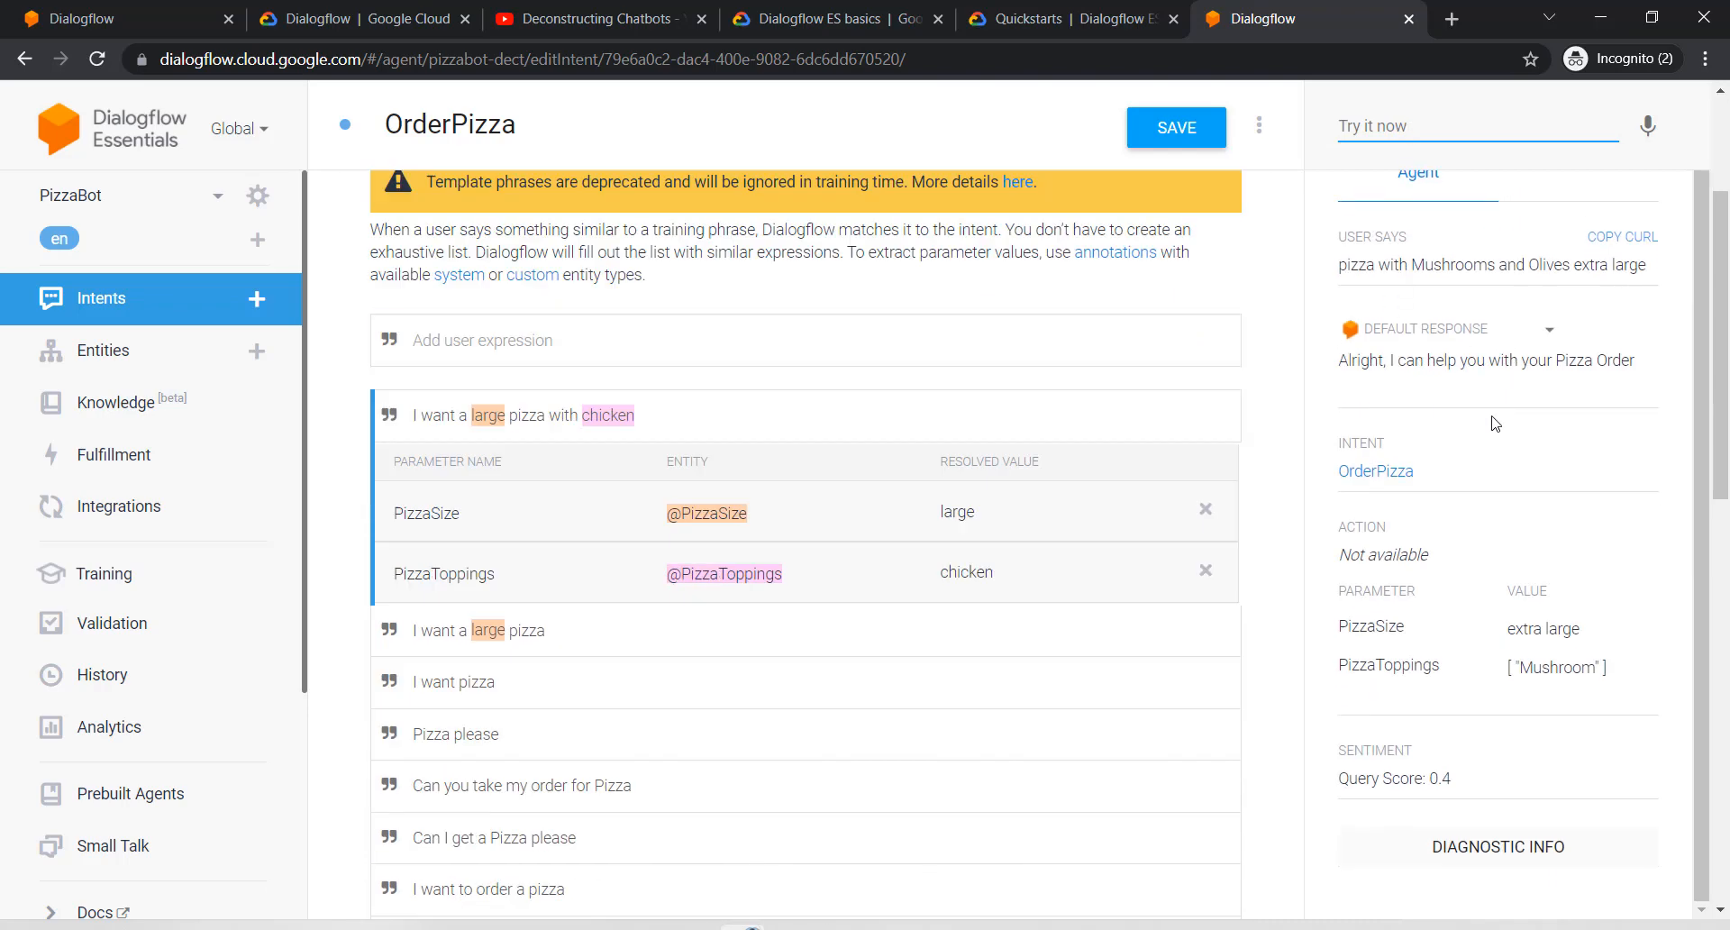
{"action": "scroll", "coordinate": [1579, 494], "scroll_direction": "up", "scroll_amount": 1}
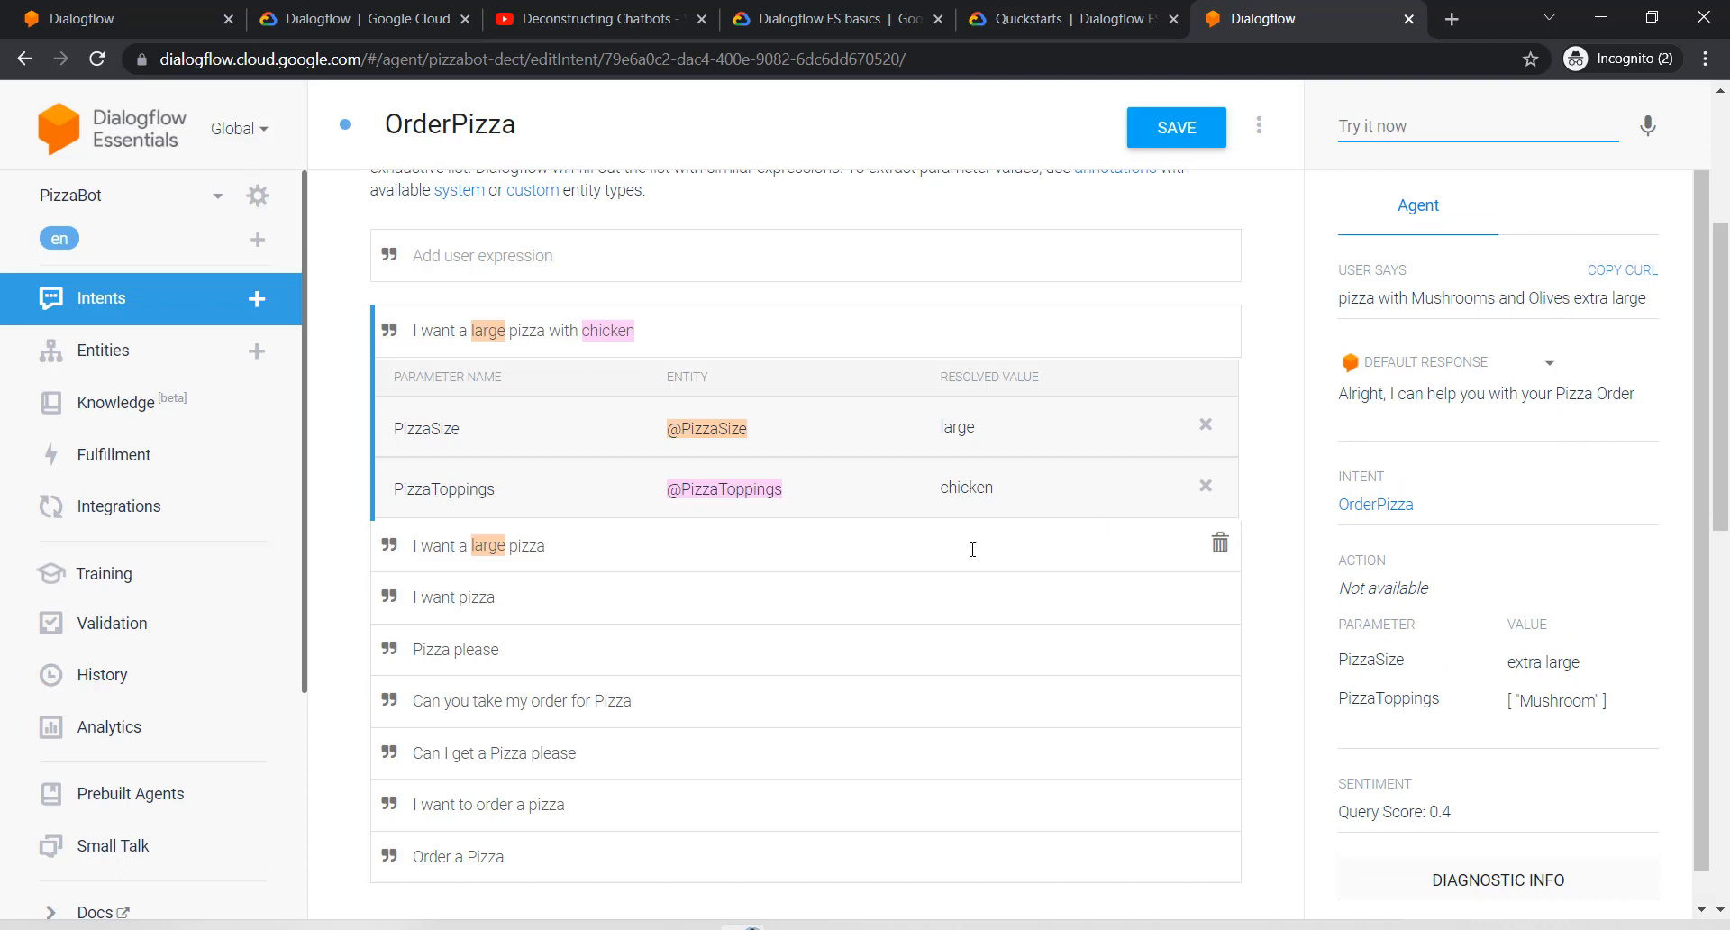
Step: Add "Olives" as a synonym of Black Olives in the PizzaToppings entity and save the entity
{"action": "left_click", "coordinate": [176, 349]}
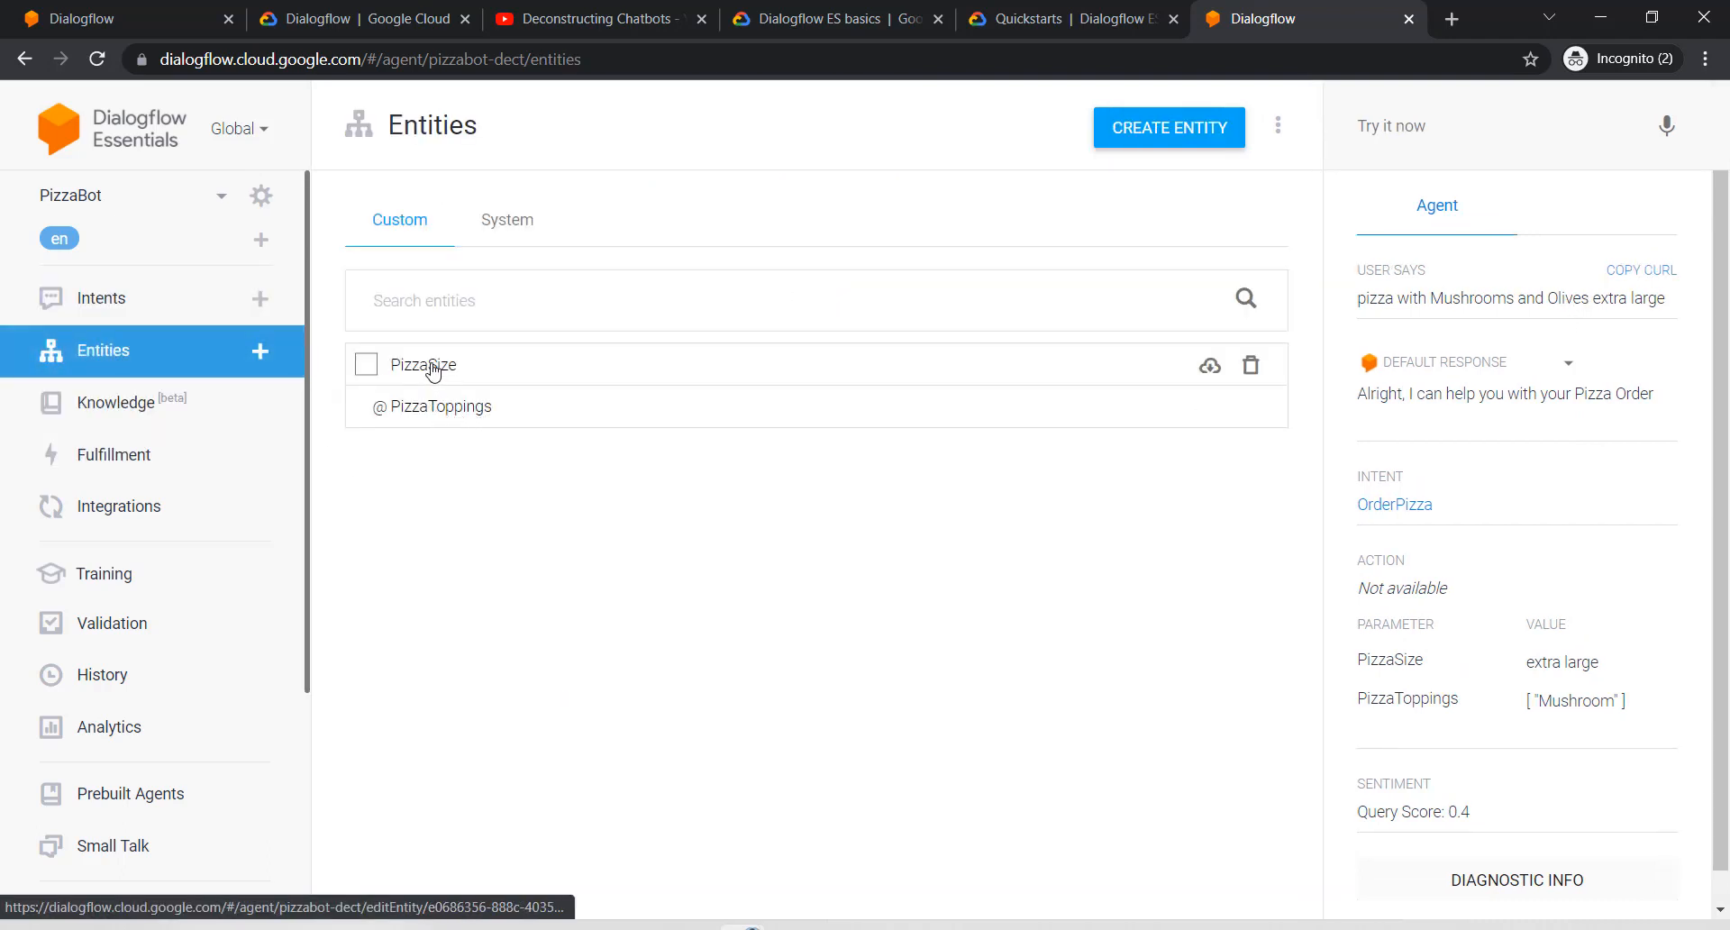
{"action": "left_click", "coordinate": [455, 414]}
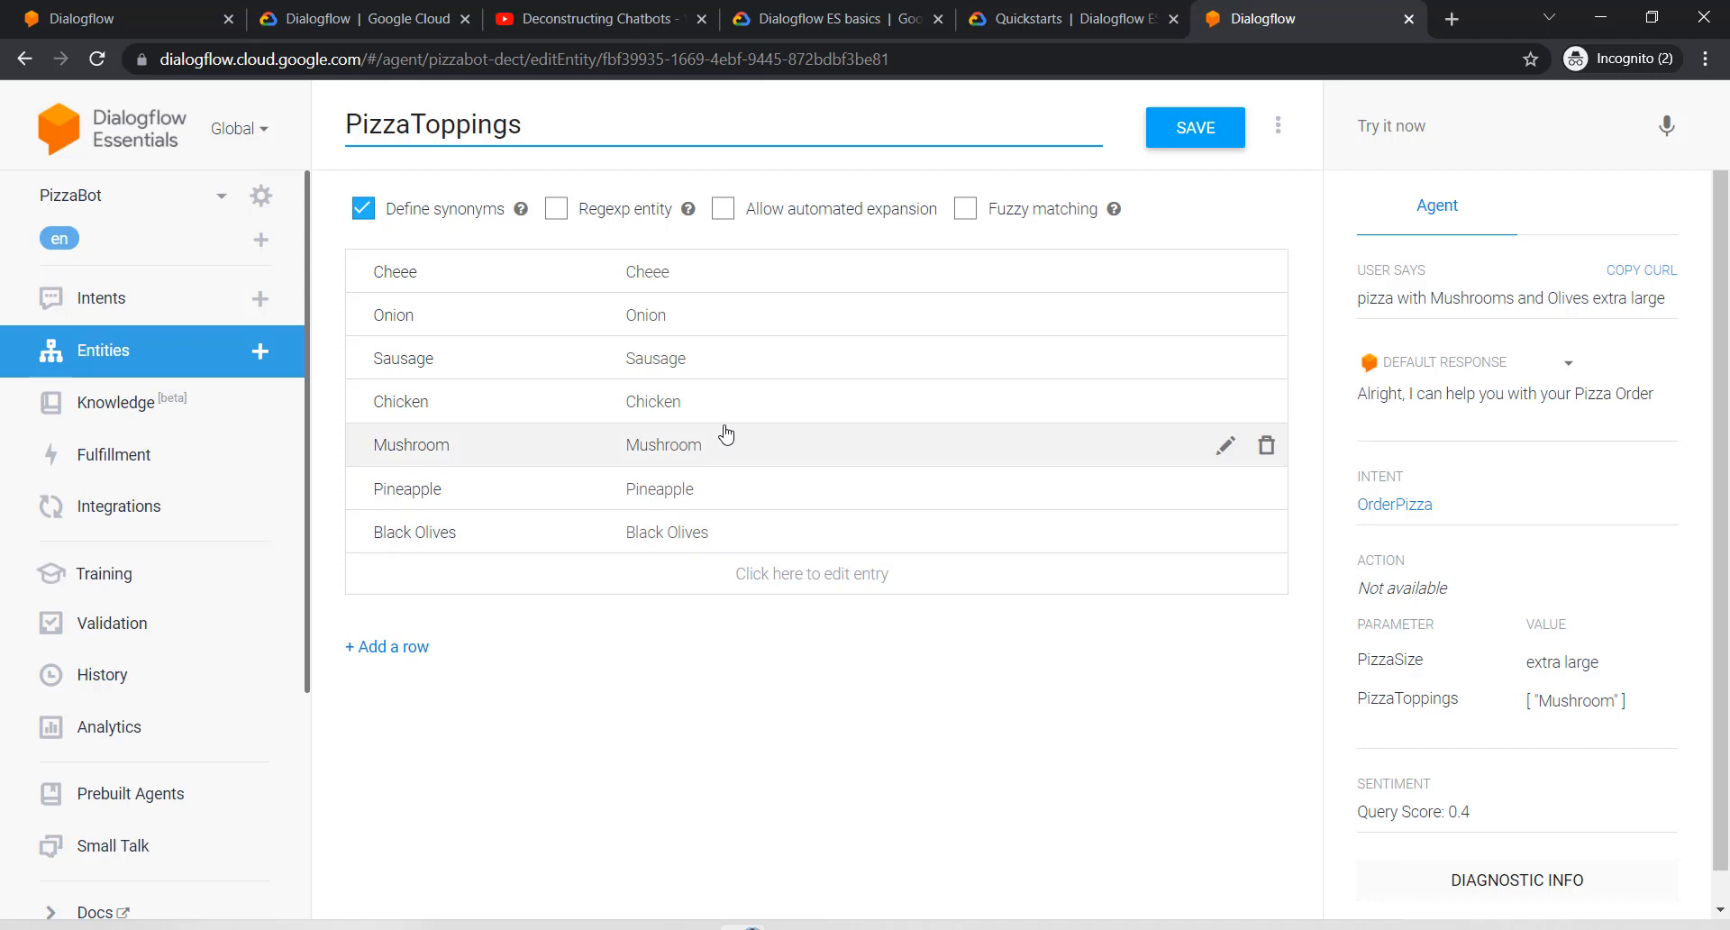
{"action": "left_click", "coordinate": [780, 532]}
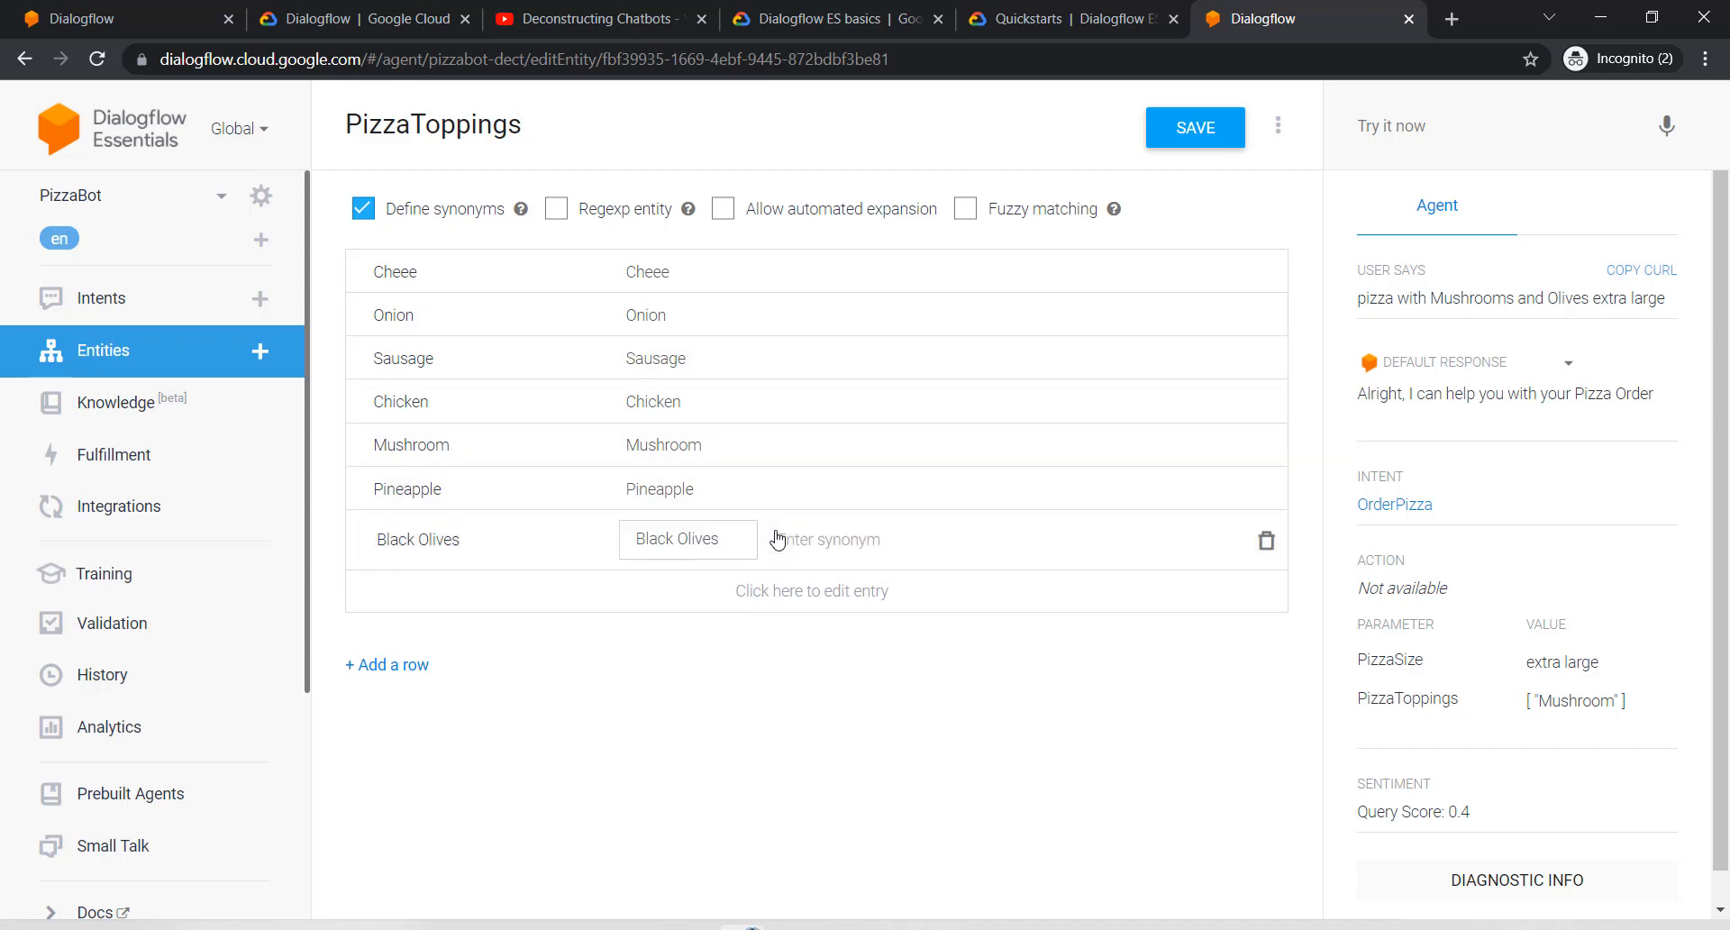
{"action": "type", "text": "Olives"}
{"action": "key", "text": "Return"}
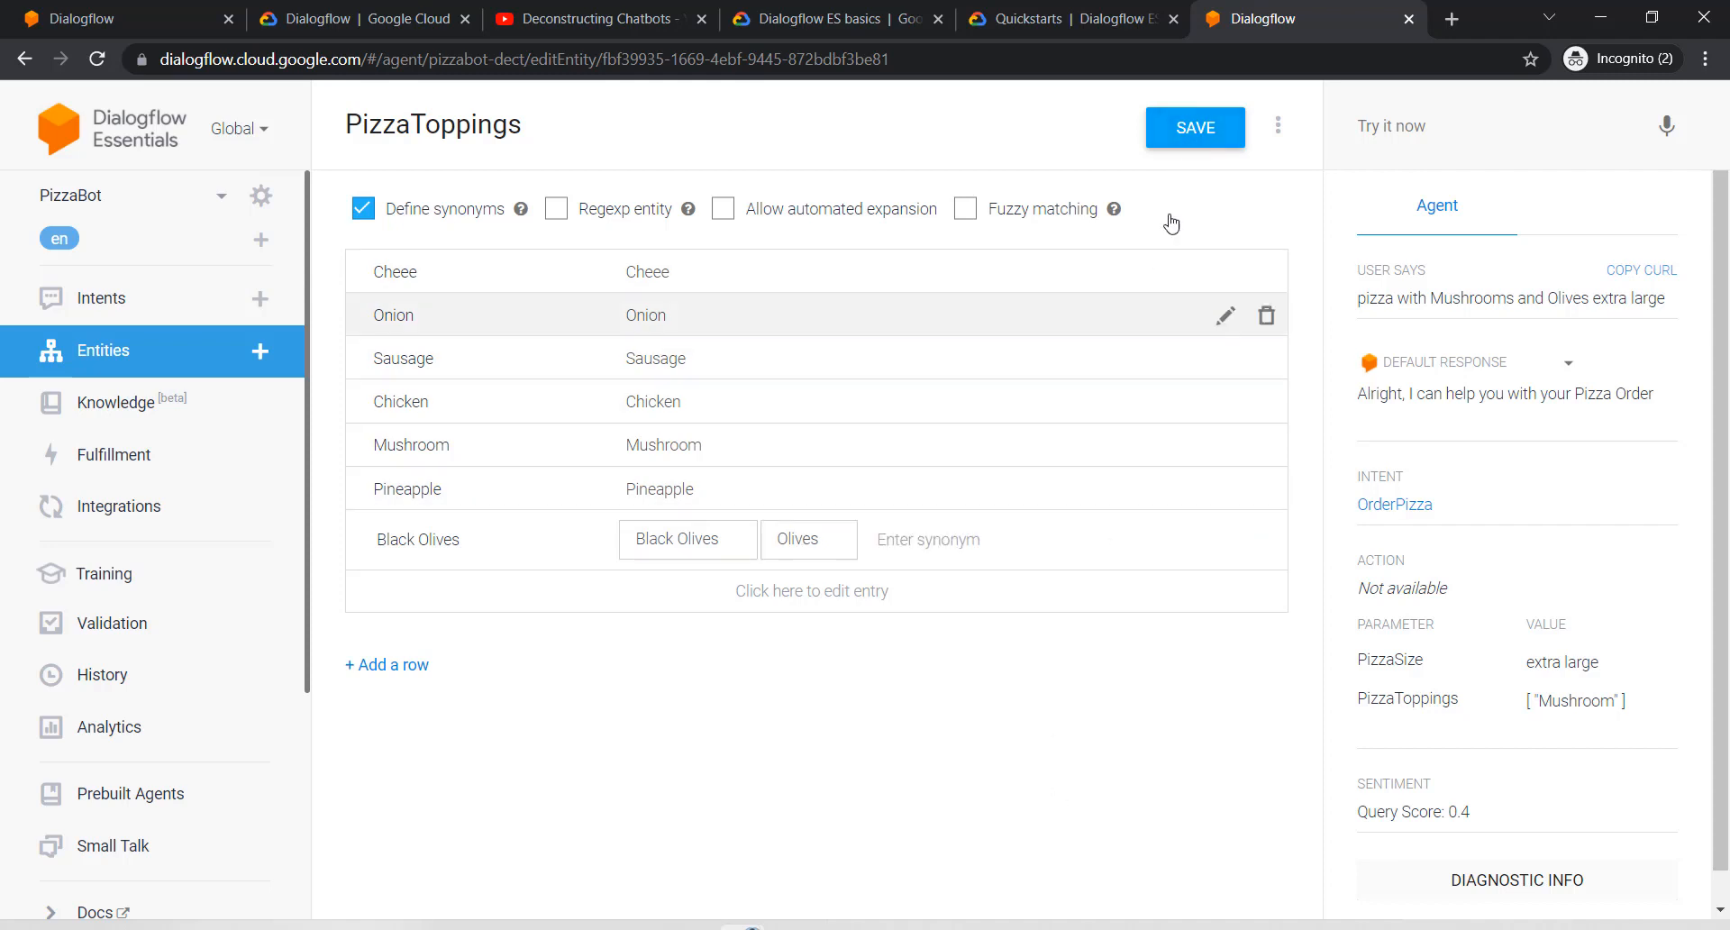
{"action": "left_click", "coordinate": [1196, 127]}
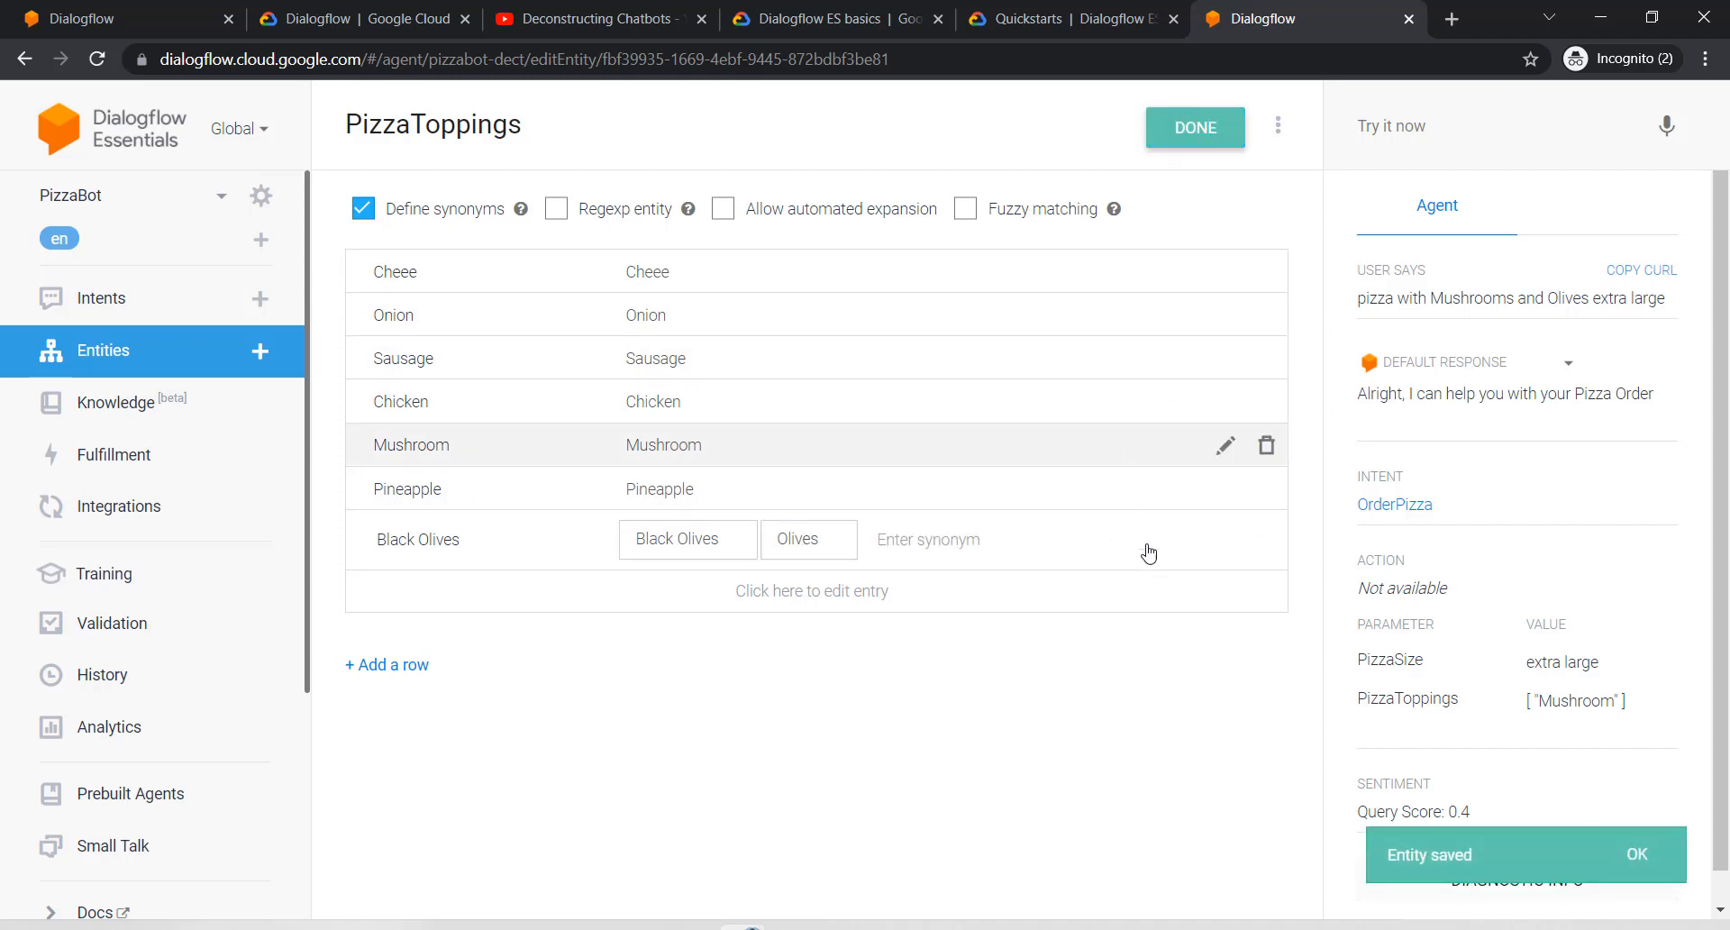
Step: Resend the test message "pizza with Mushrooms and Olives extra large" and review the size and toppings parameters in the response
{"action": "double_click", "coordinate": [1449, 299]}
{"action": "key", "text": "ctrl+a"}
{"action": "left_click", "coordinate": [1413, 294]}
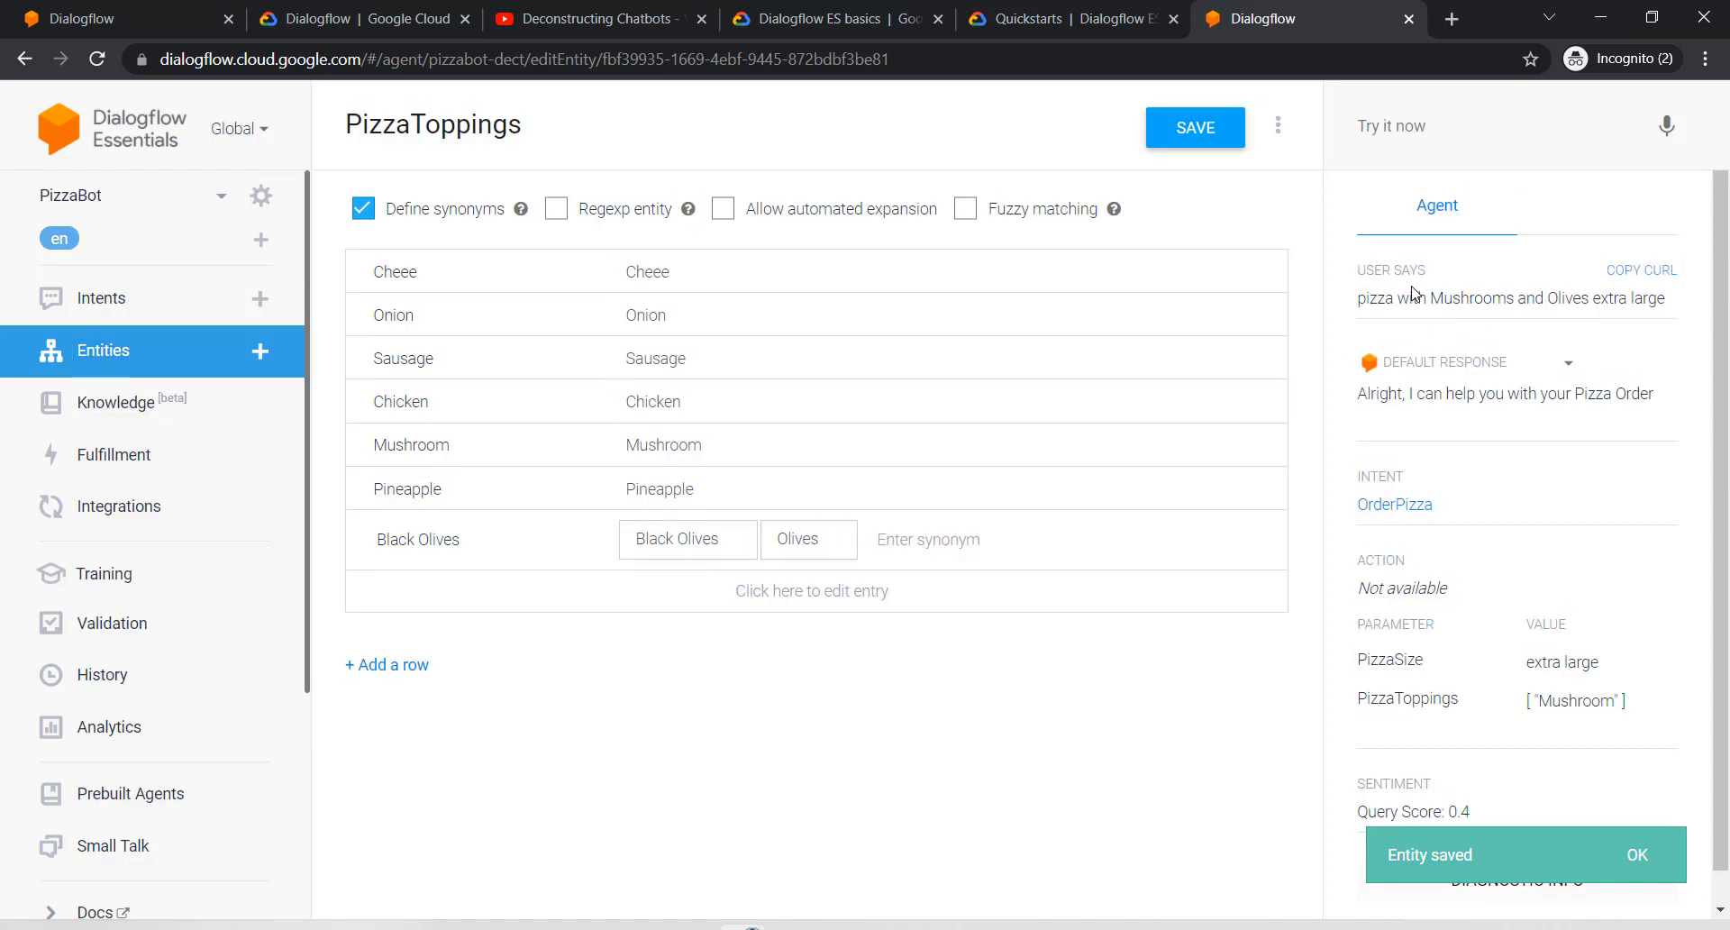
{"action": "left_click_drag", "start_coordinate": [1358, 298], "coordinate": [1681, 305]}
{"action": "key", "text": "ctrl+c"}
{"action": "left_click", "coordinate": [1397, 131]}
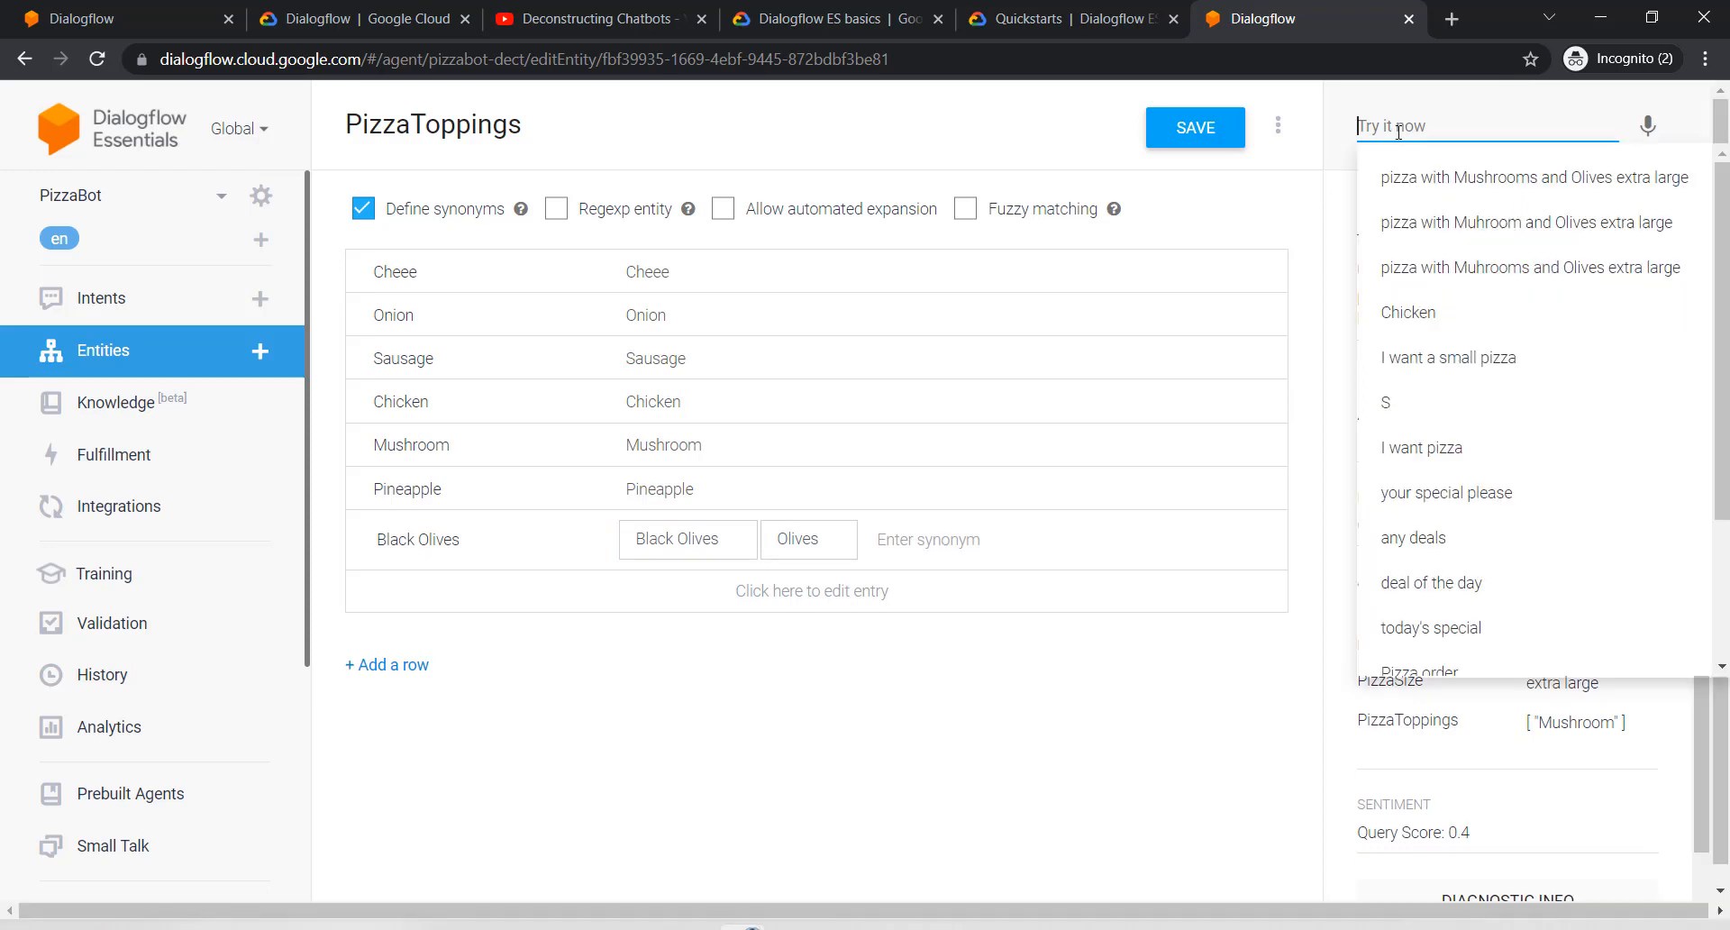
{"action": "key", "text": "ctrl+v"}
{"action": "key", "text": "Return"}
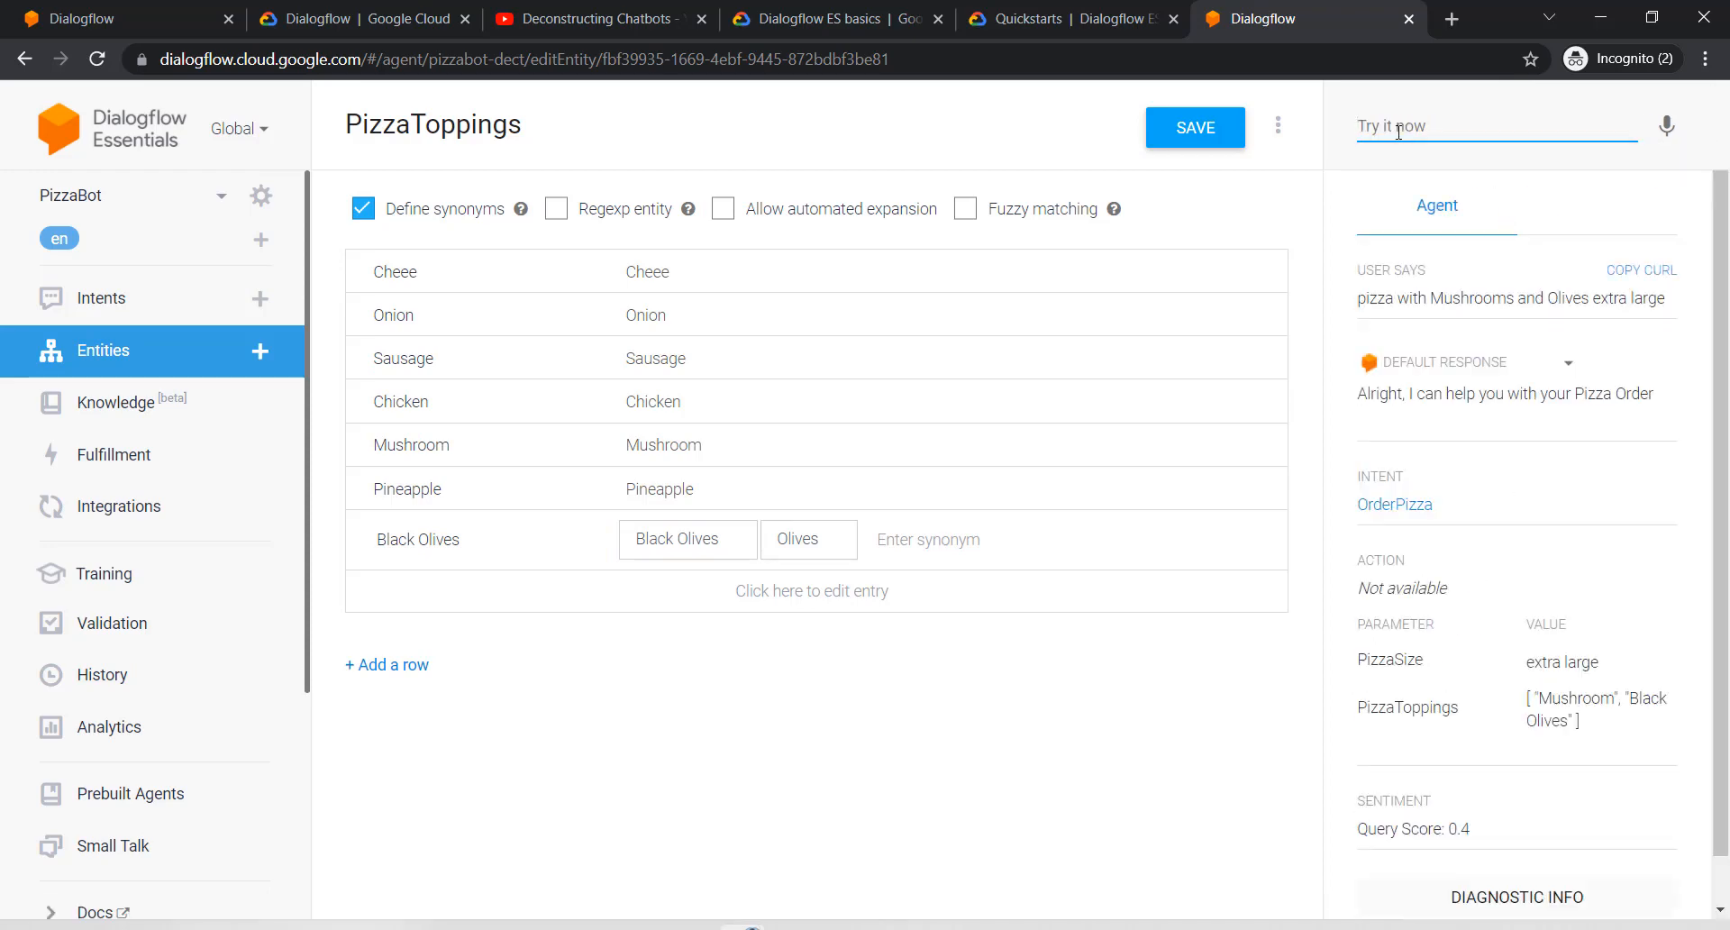
{"action": "scroll", "coordinate": [1437, 451], "scroll_direction": "down", "scroll_amount": 1}
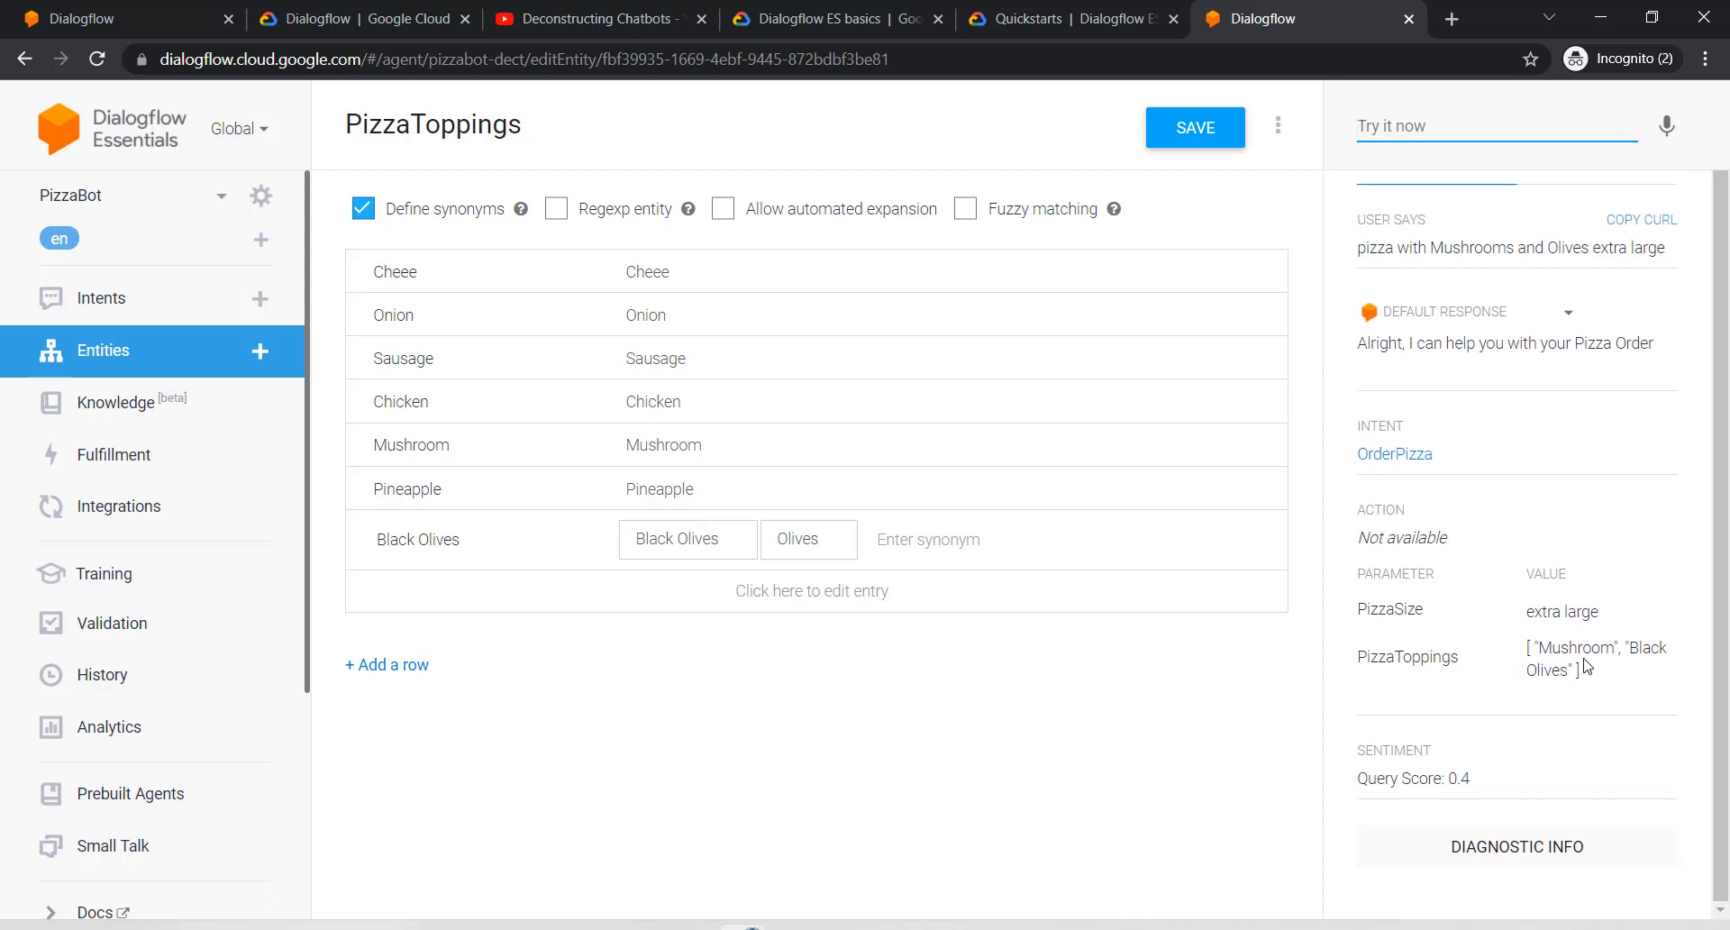
{"action": "scroll", "coordinate": [1523, 668], "scroll_direction": "up", "scroll_amount": 1}
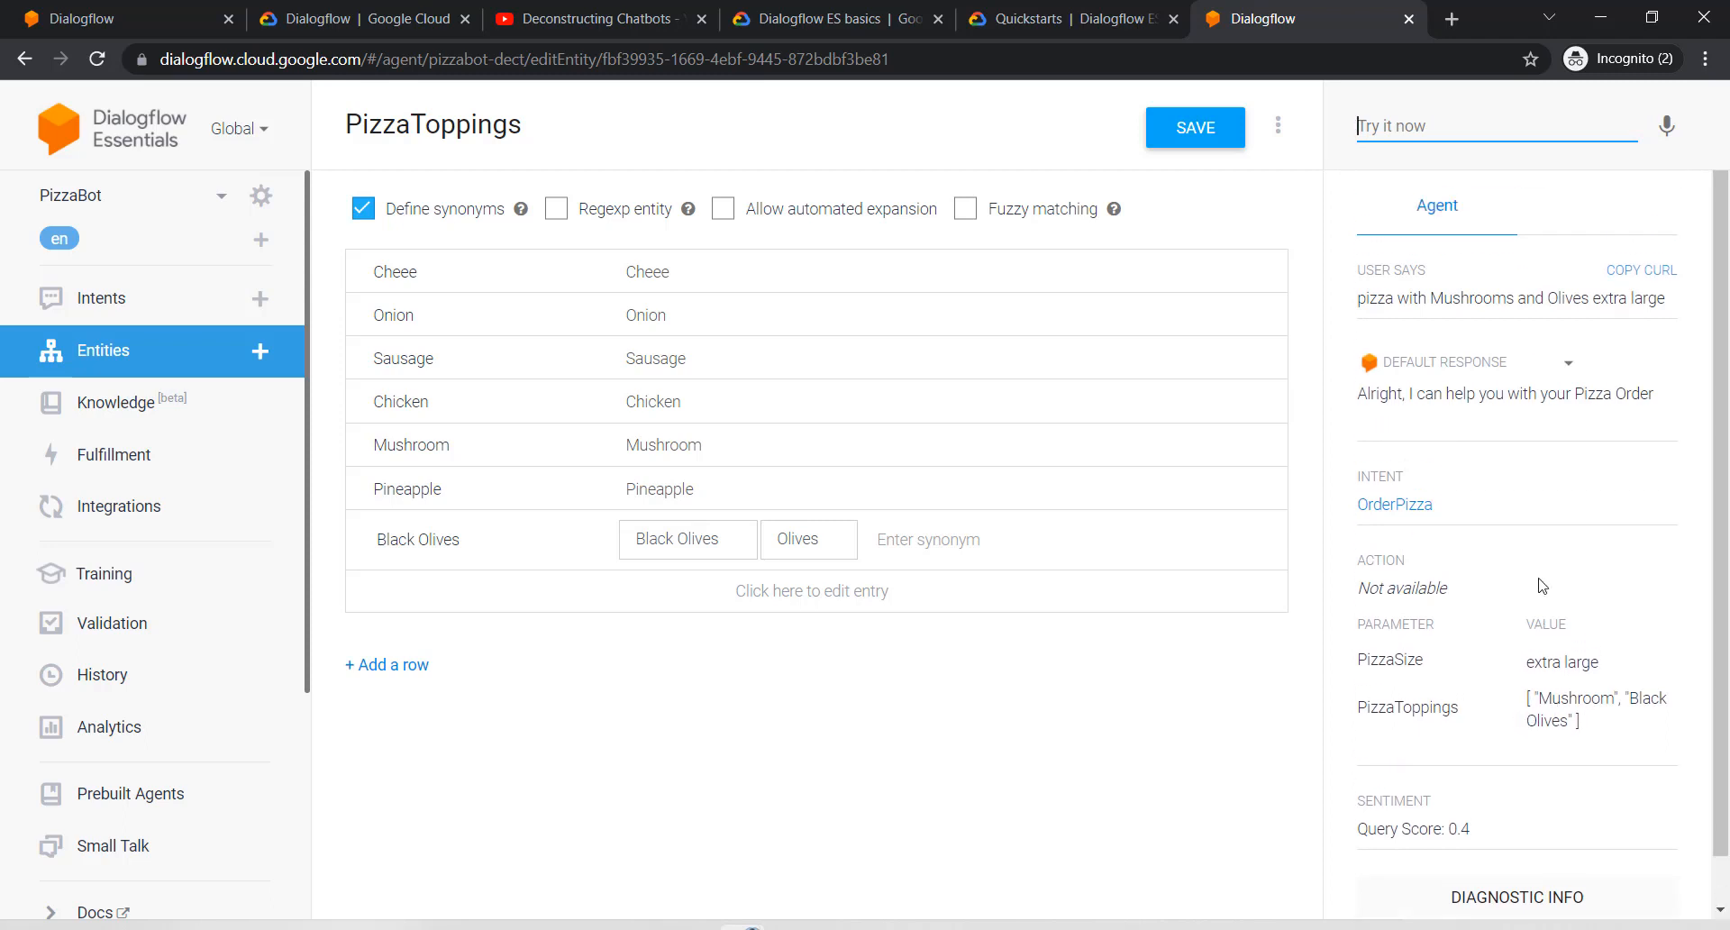